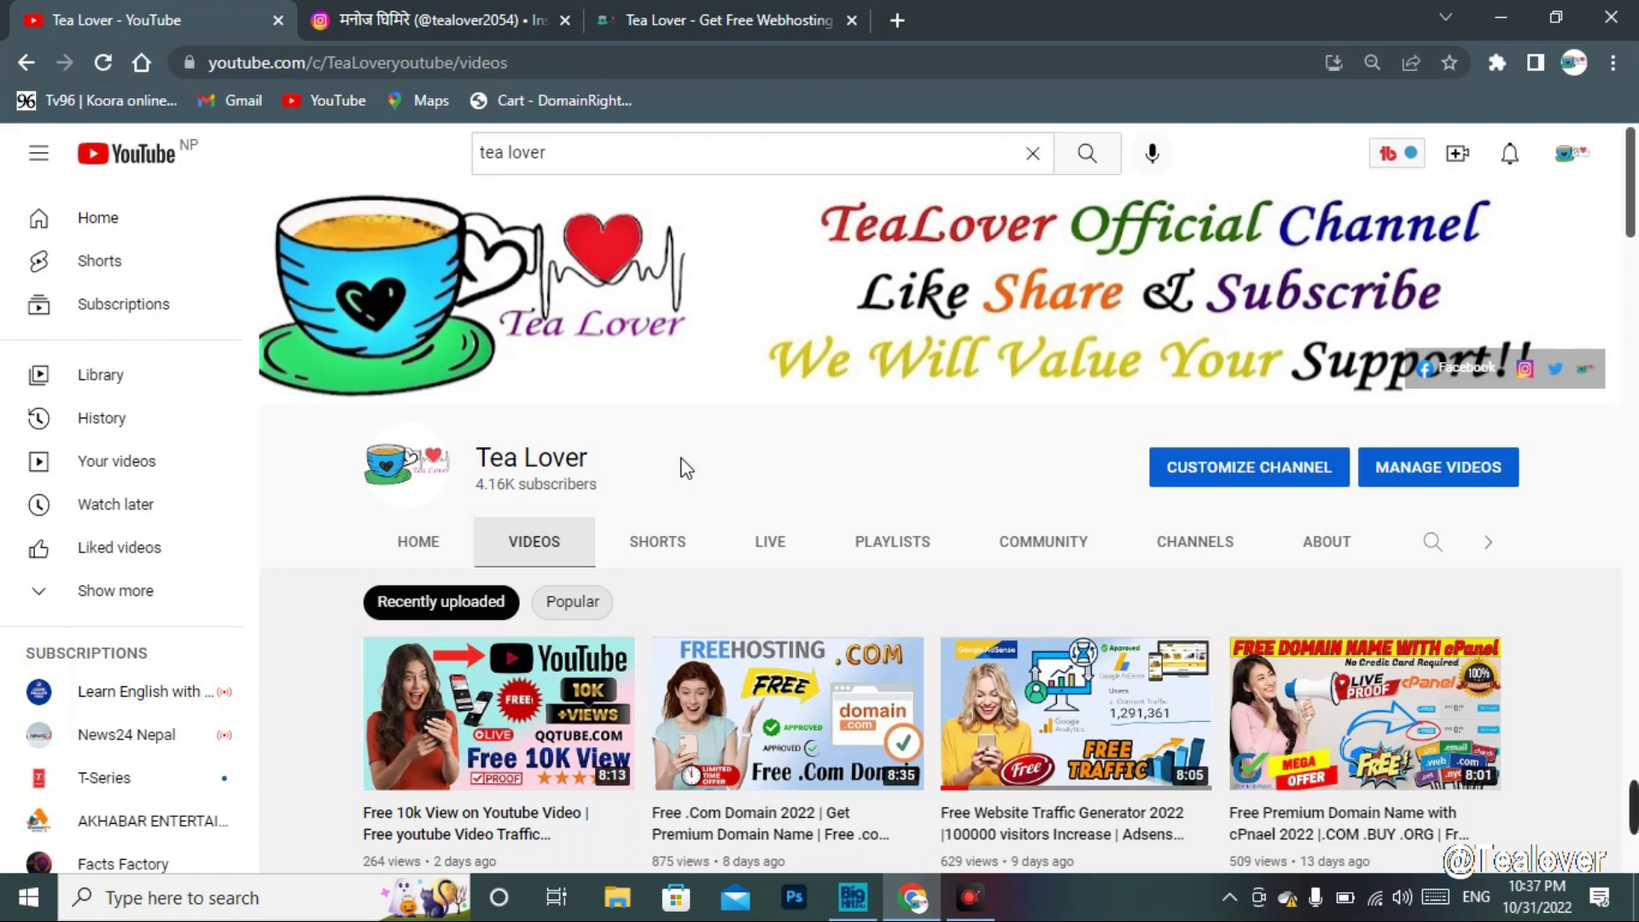
# Scroll through the Tea Lover channel's uploads on the YouTube Videos tab
pyautogui.scroll(-10, 686, 467)
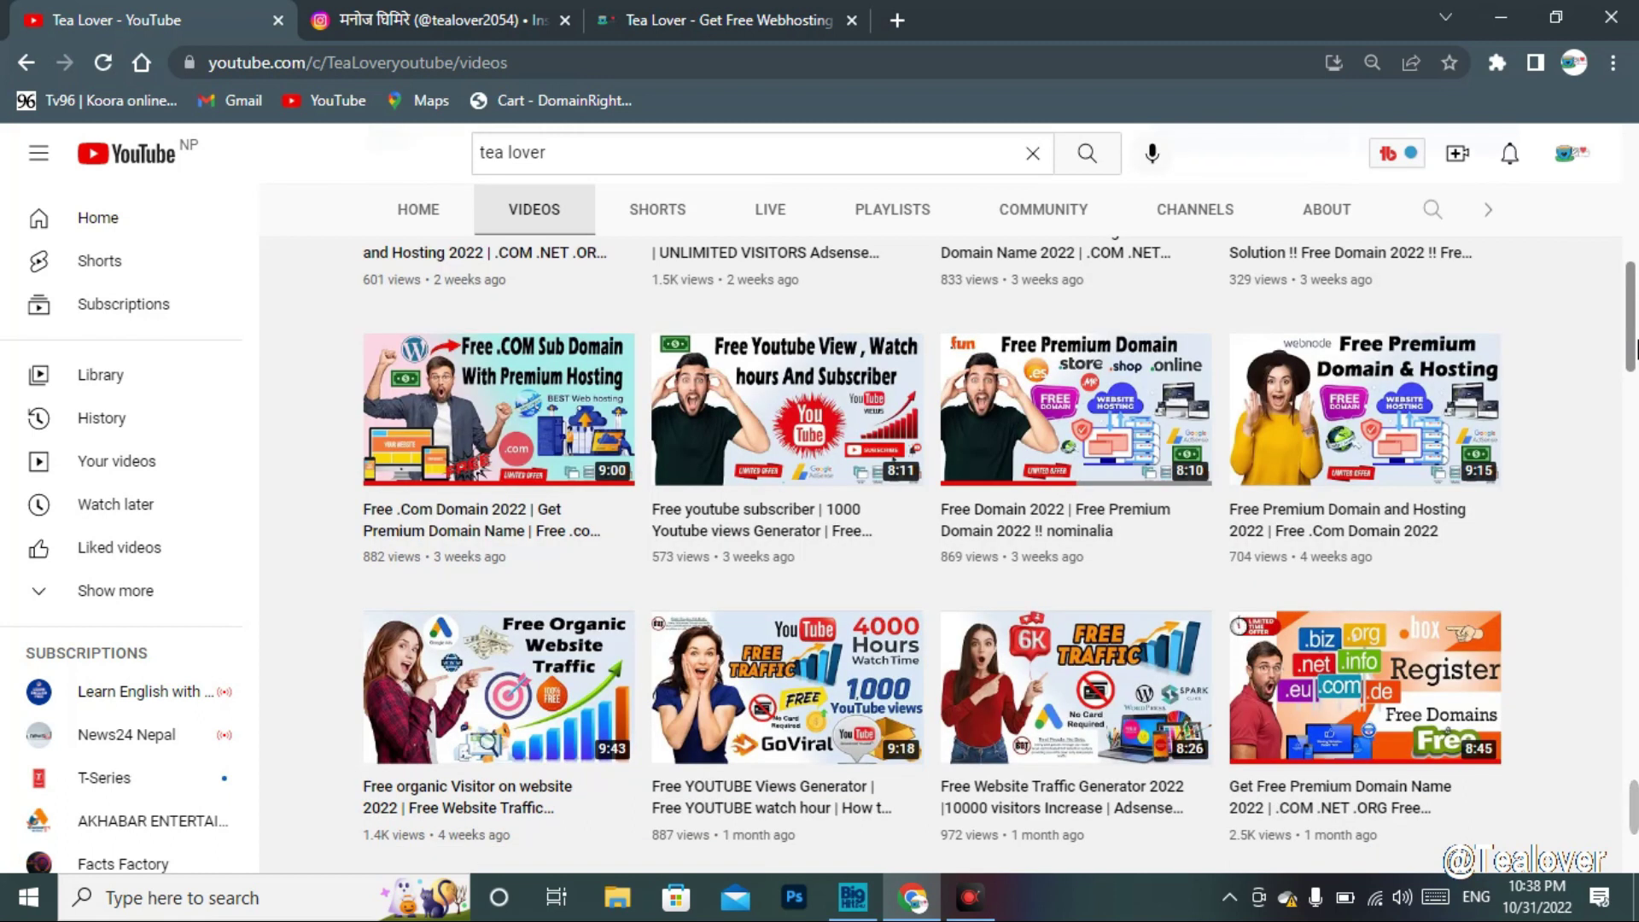
pyautogui.moveTo(1637, 346); pyautogui.dragTo(1636, 459)
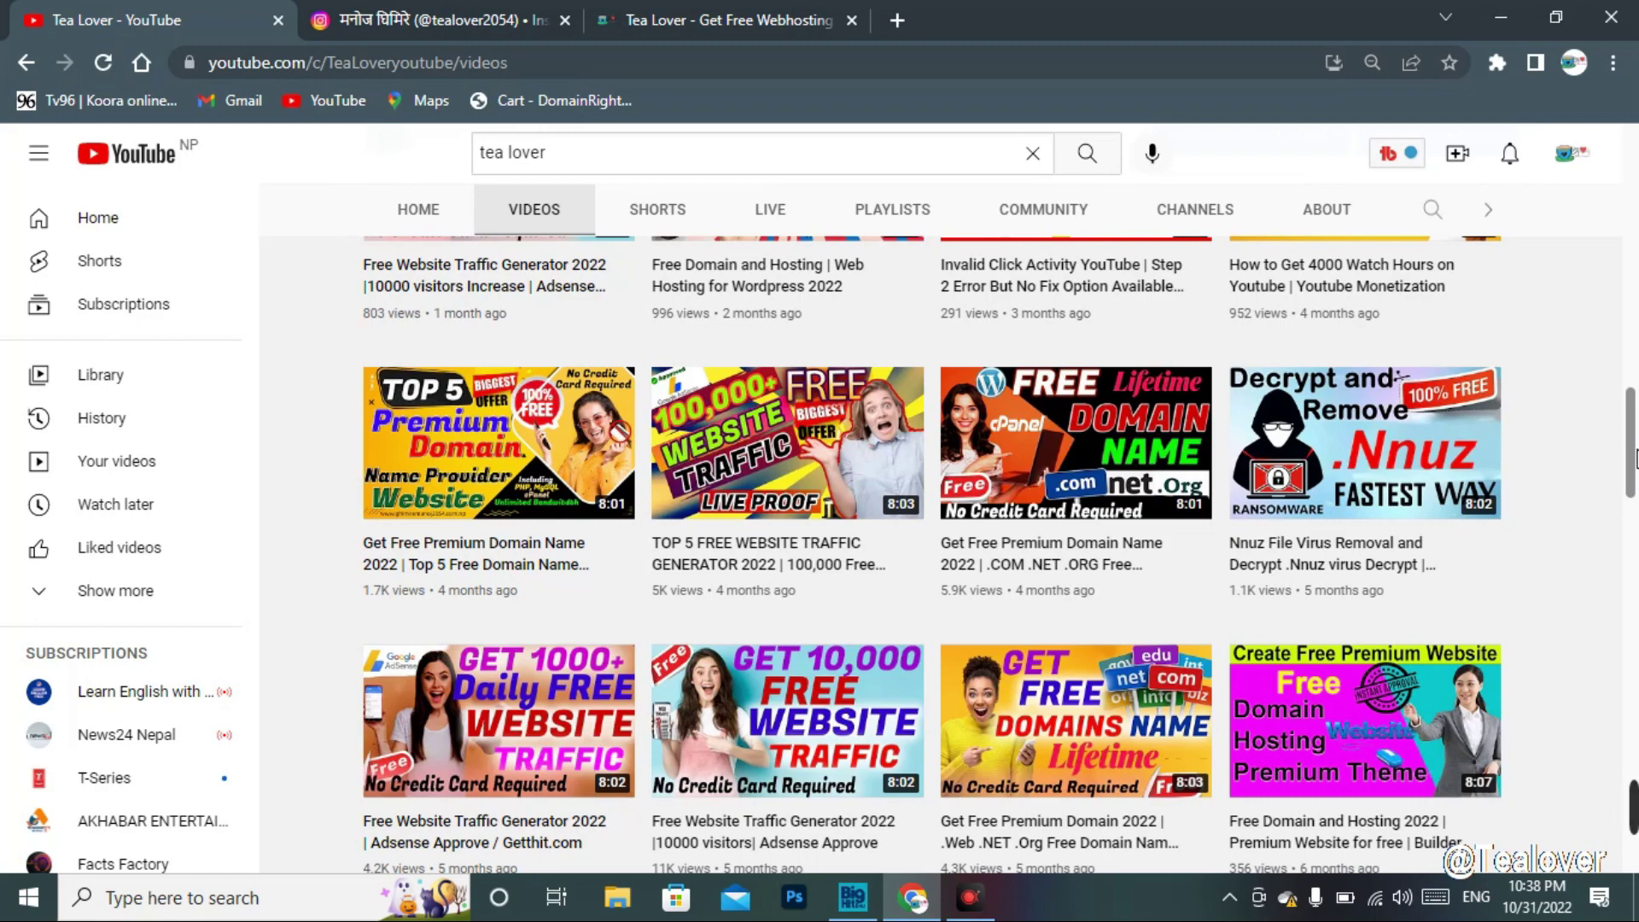
pyautogui.scroll(-8, 1437, 547)
pyautogui.scroll(12, 1439, 630)
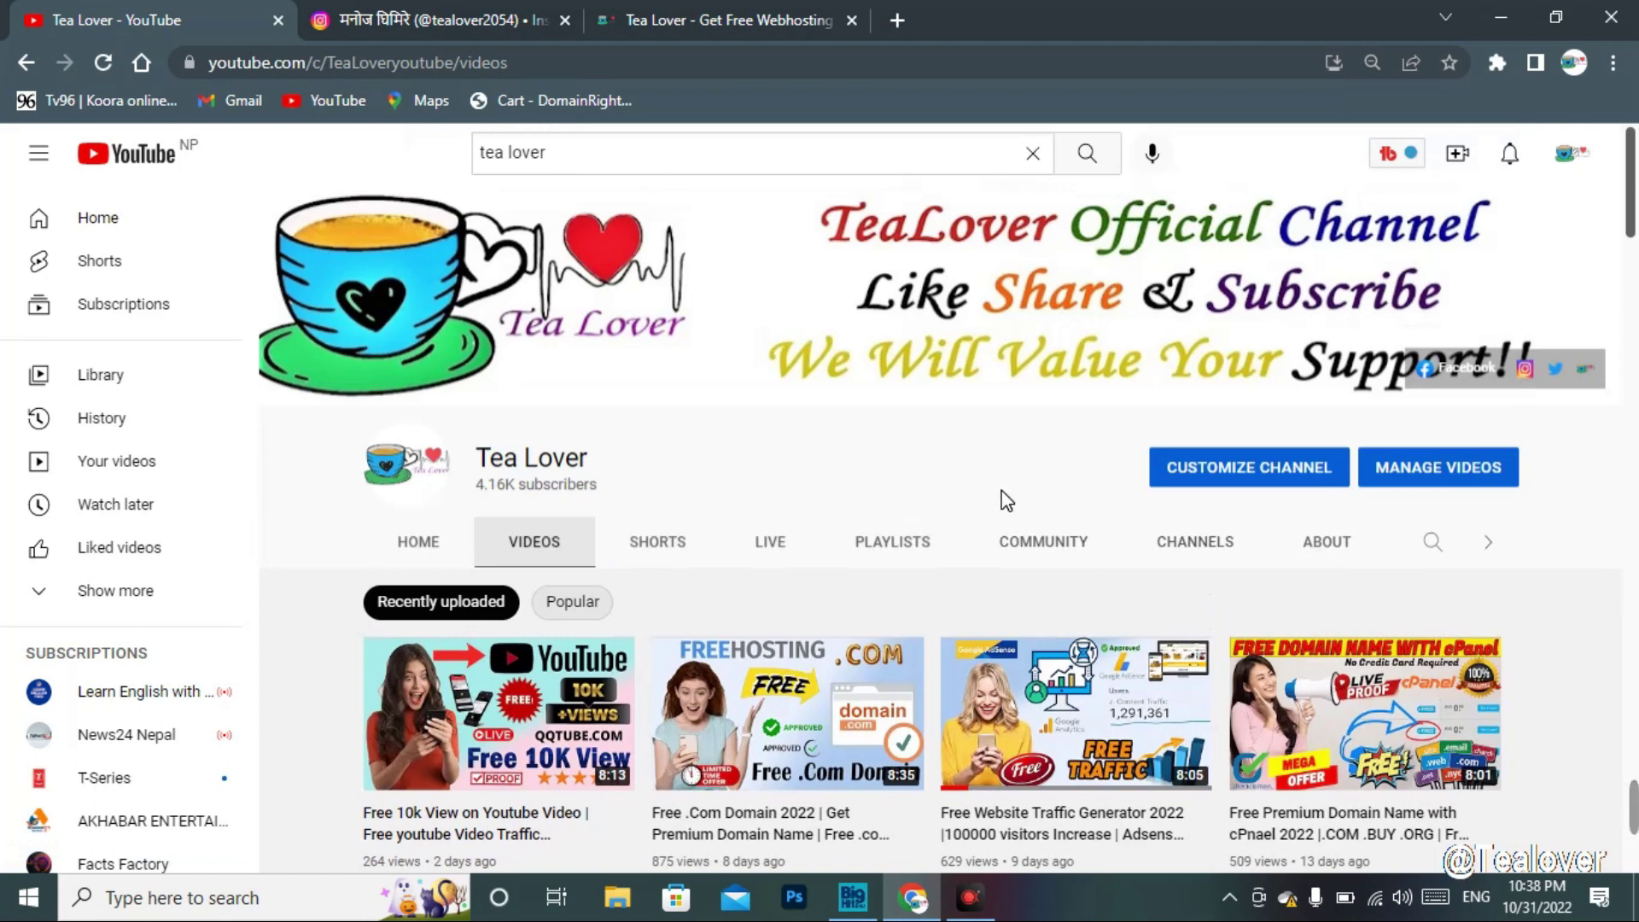
# View the channel's Instagram profile, then the ghimiremanoj2054.com.np blog
pyautogui.click(422, 19)
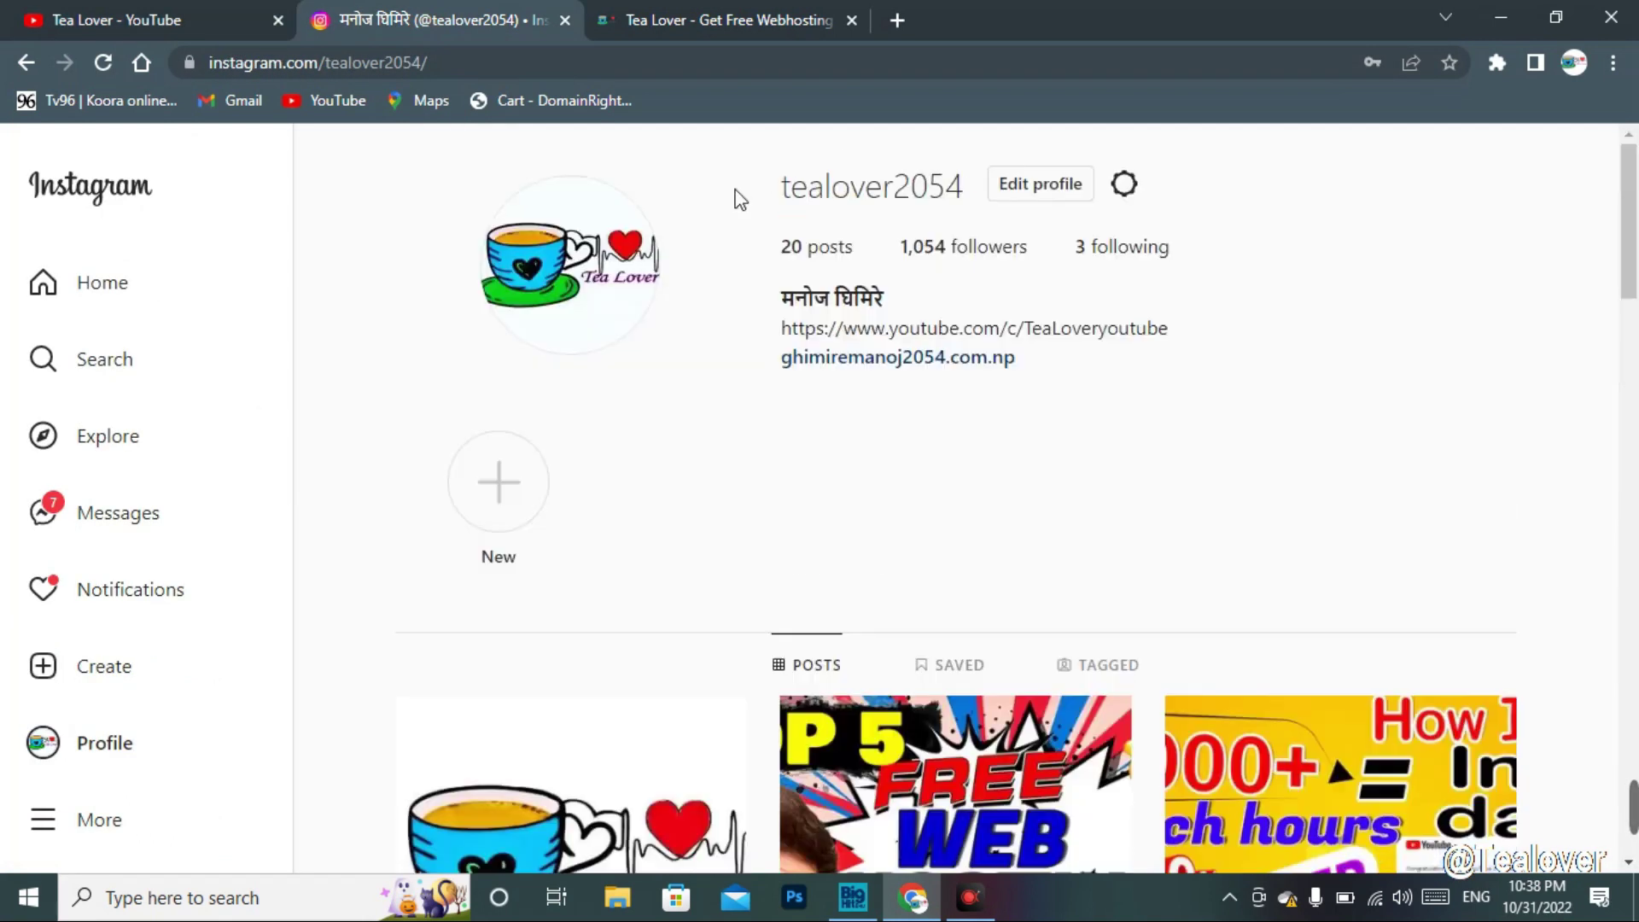
pyautogui.moveTo(758, 191); pyautogui.dragTo(961, 190)
pyautogui.hotkey('ctrl', 'Tab')
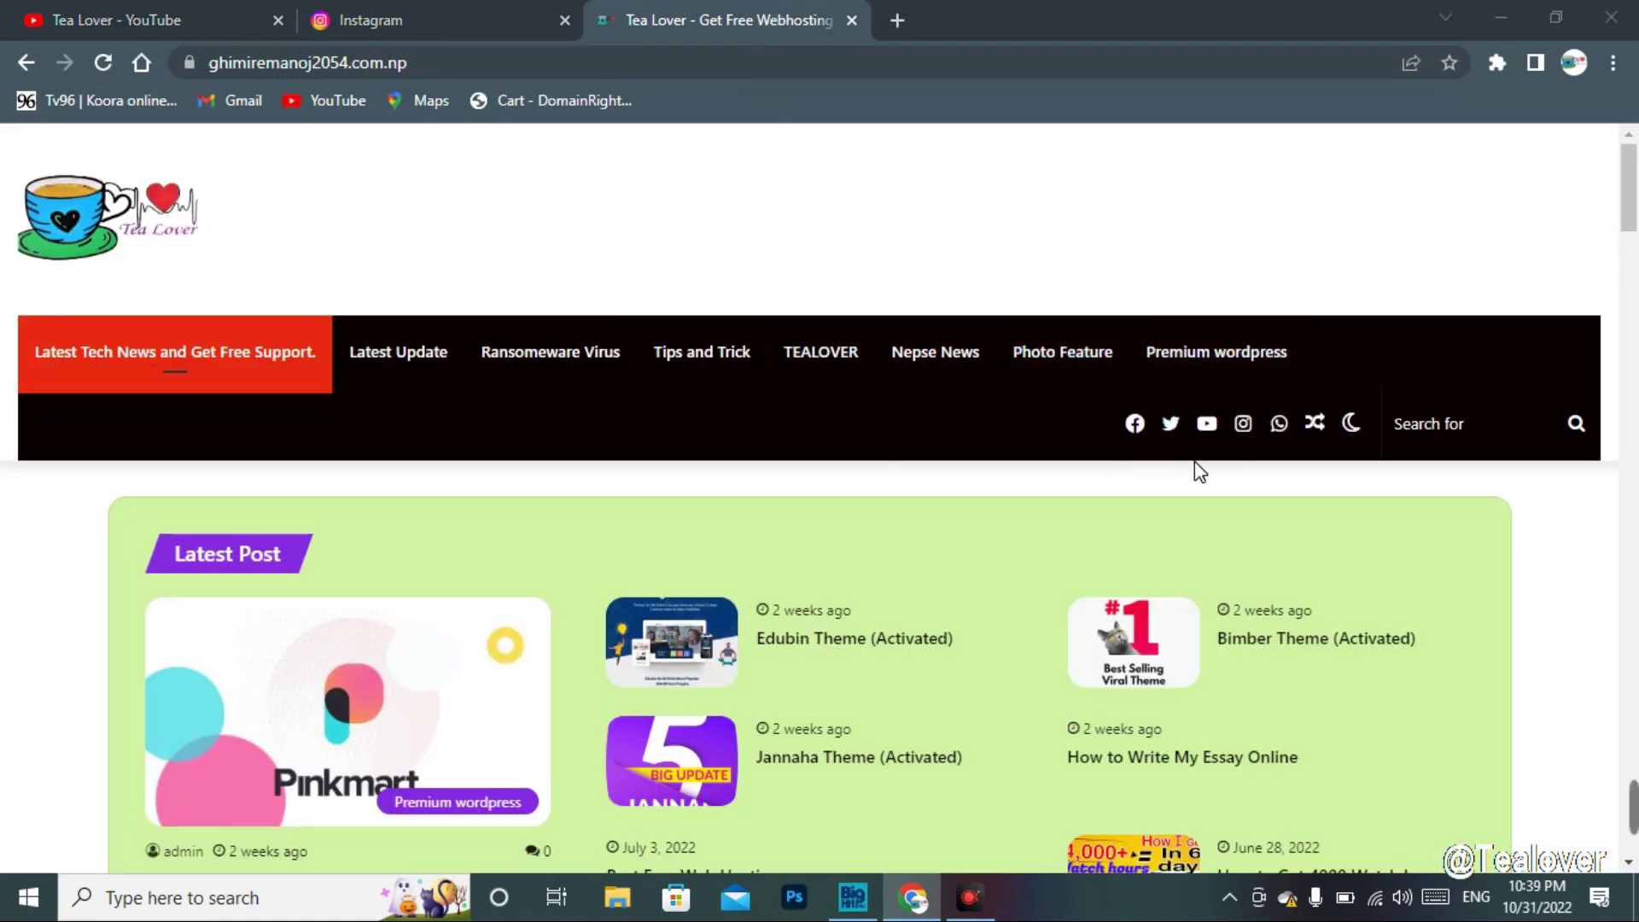
# Browse the ghimiremanoj2054.com.np blog's latest posts, then scroll the Tea Lover YouTube videos list
pyautogui.hotkey('ctrl', 'Tab')
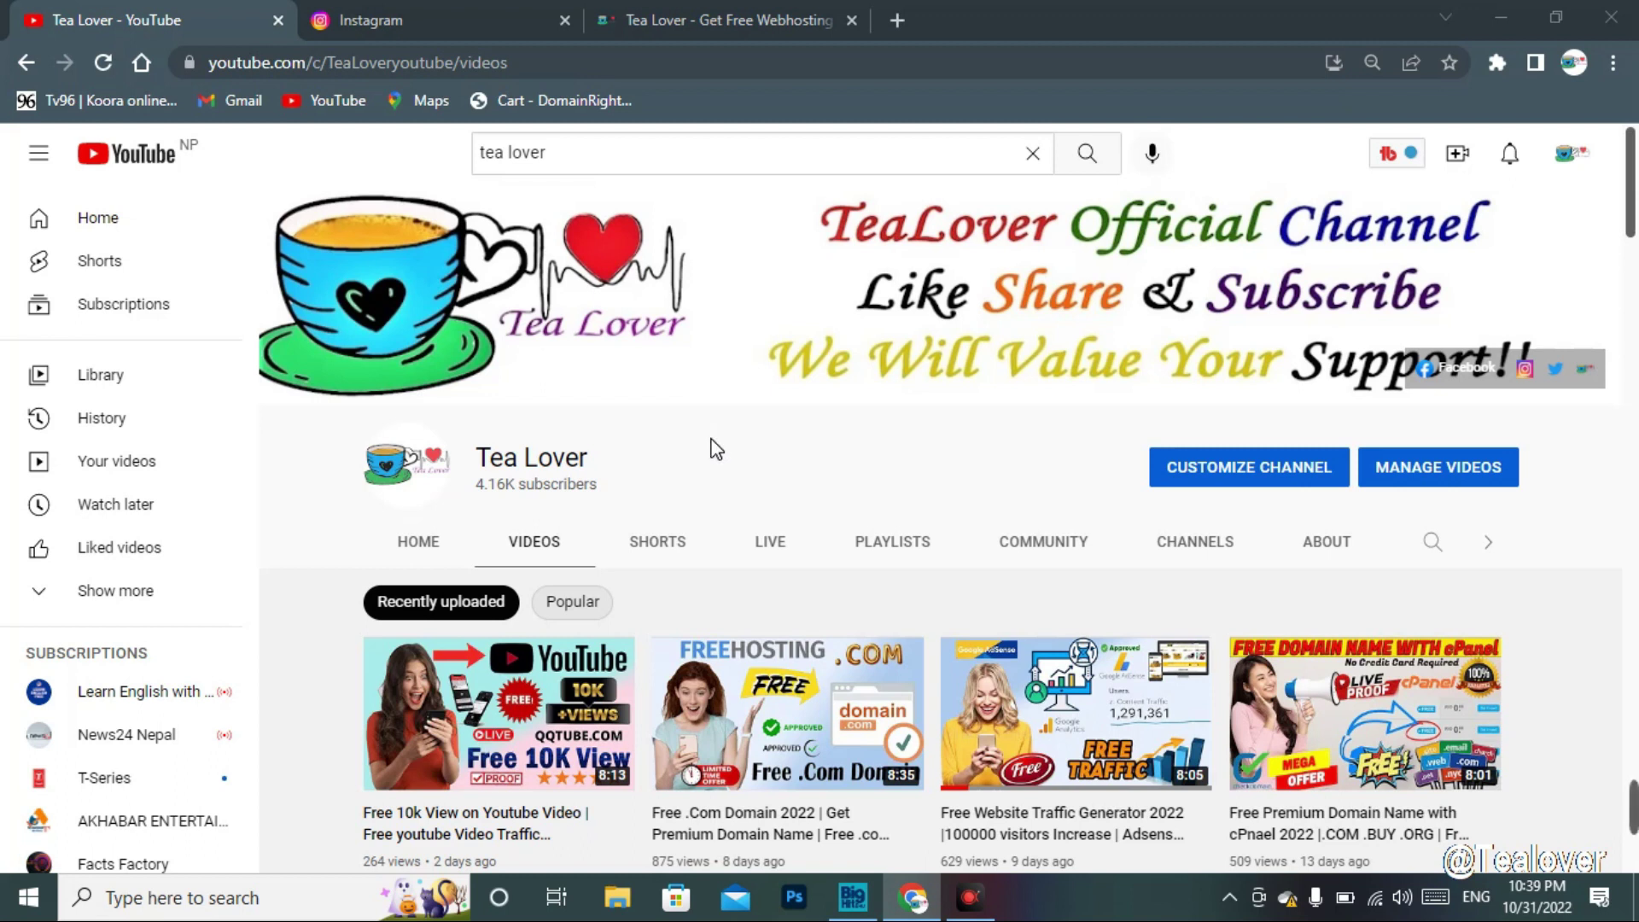
pyautogui.click(723, 17)
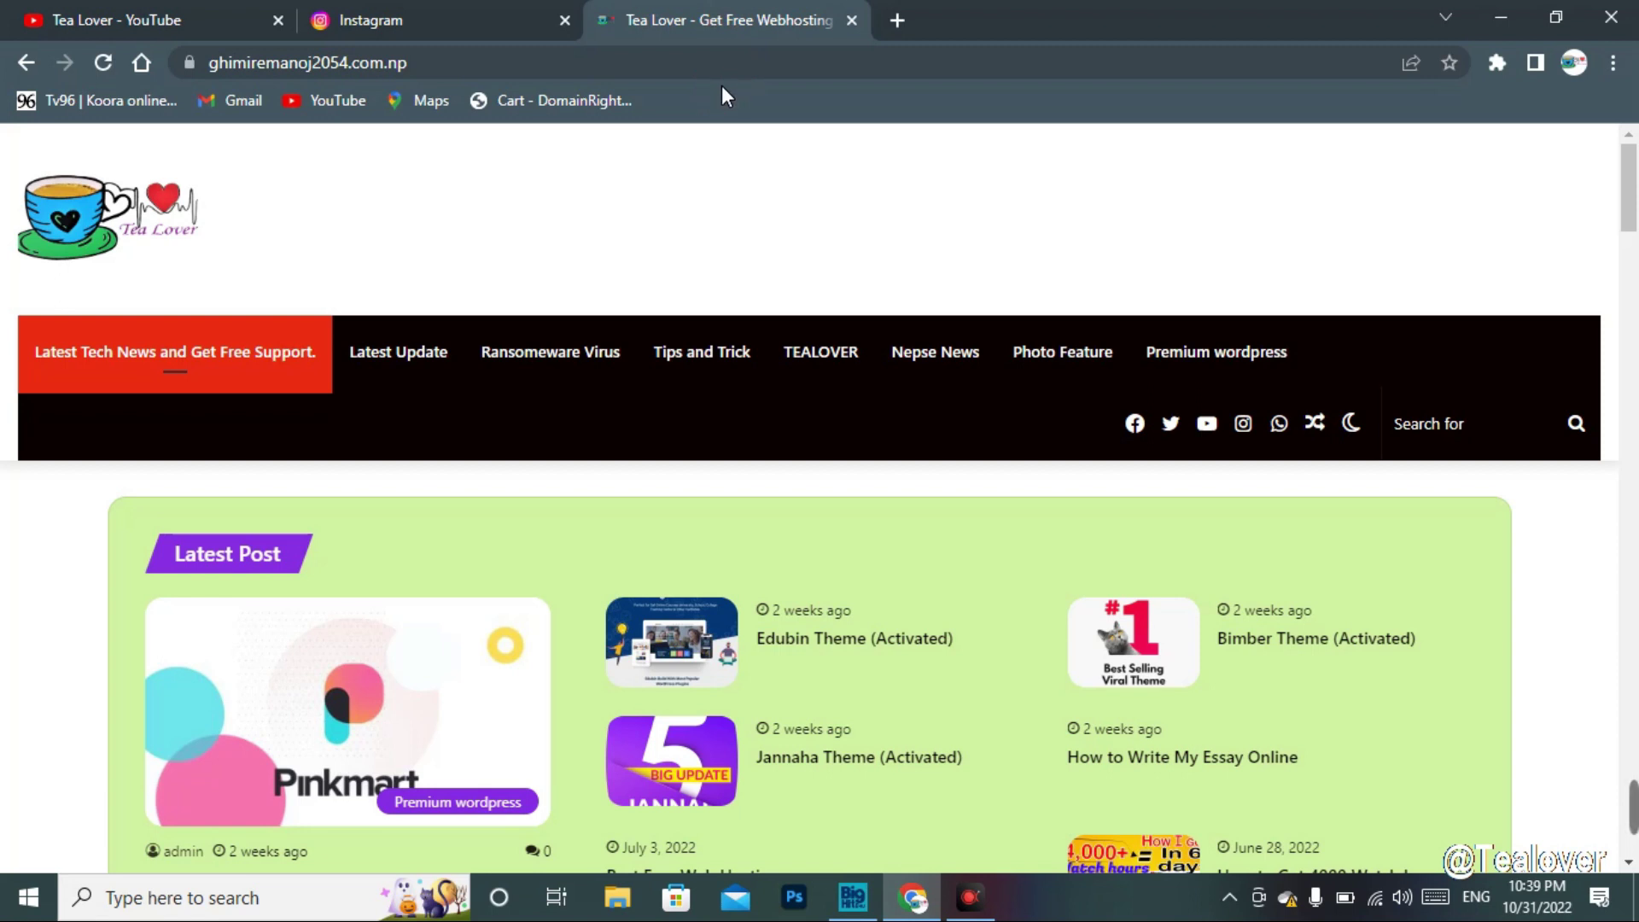
pyautogui.scroll(-4, 751, 414)
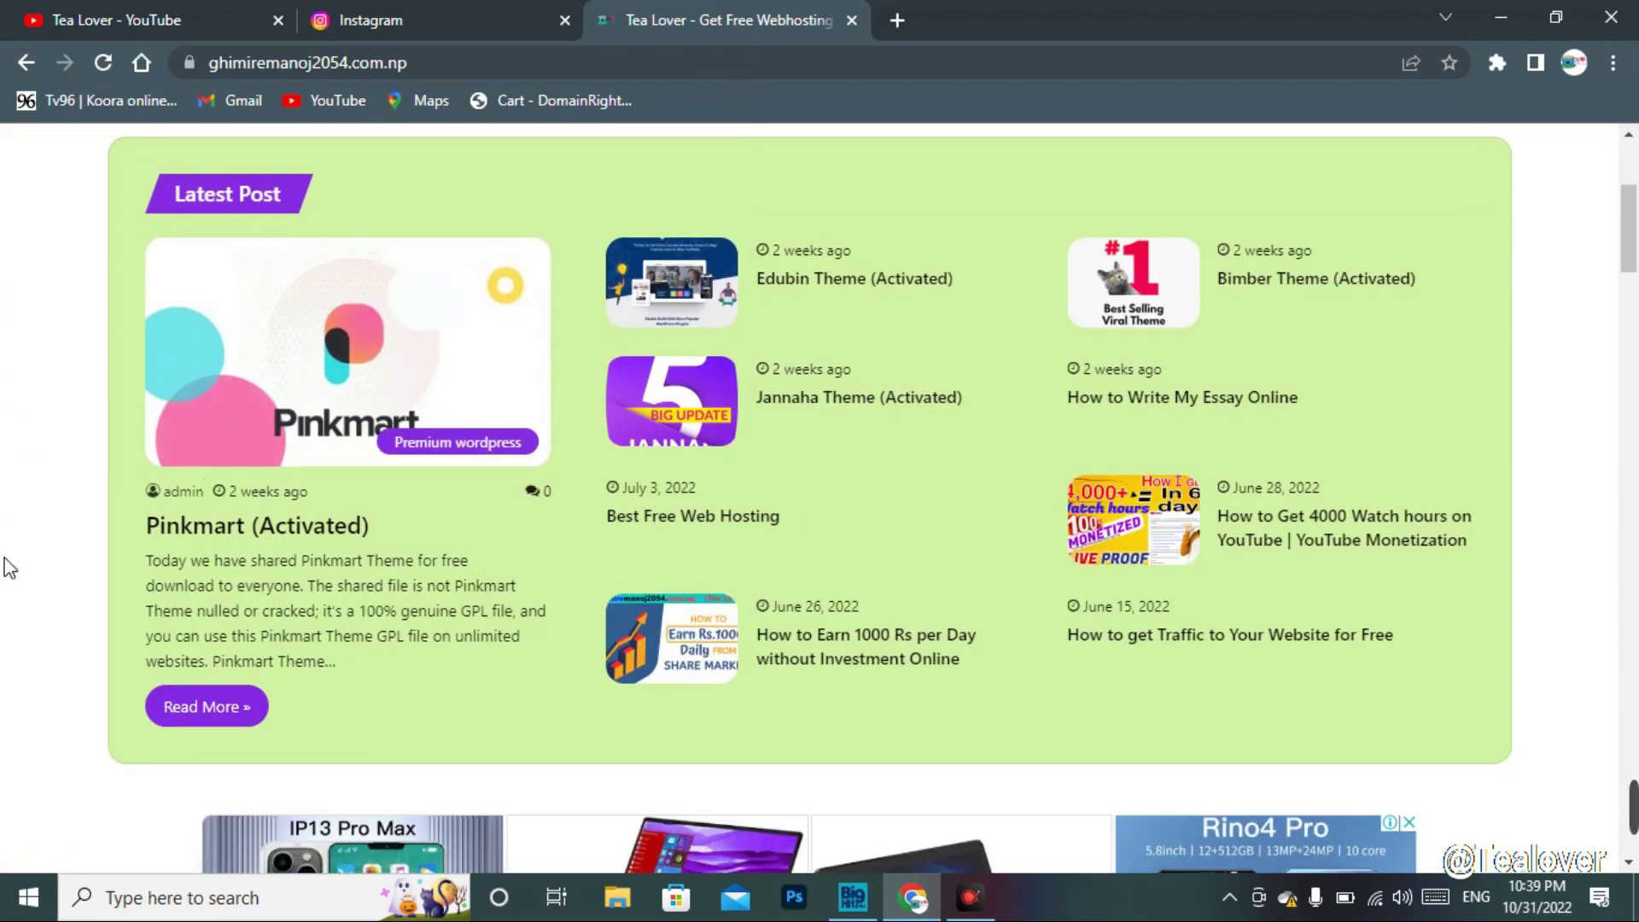
pyautogui.scroll(-5, 37, 567)
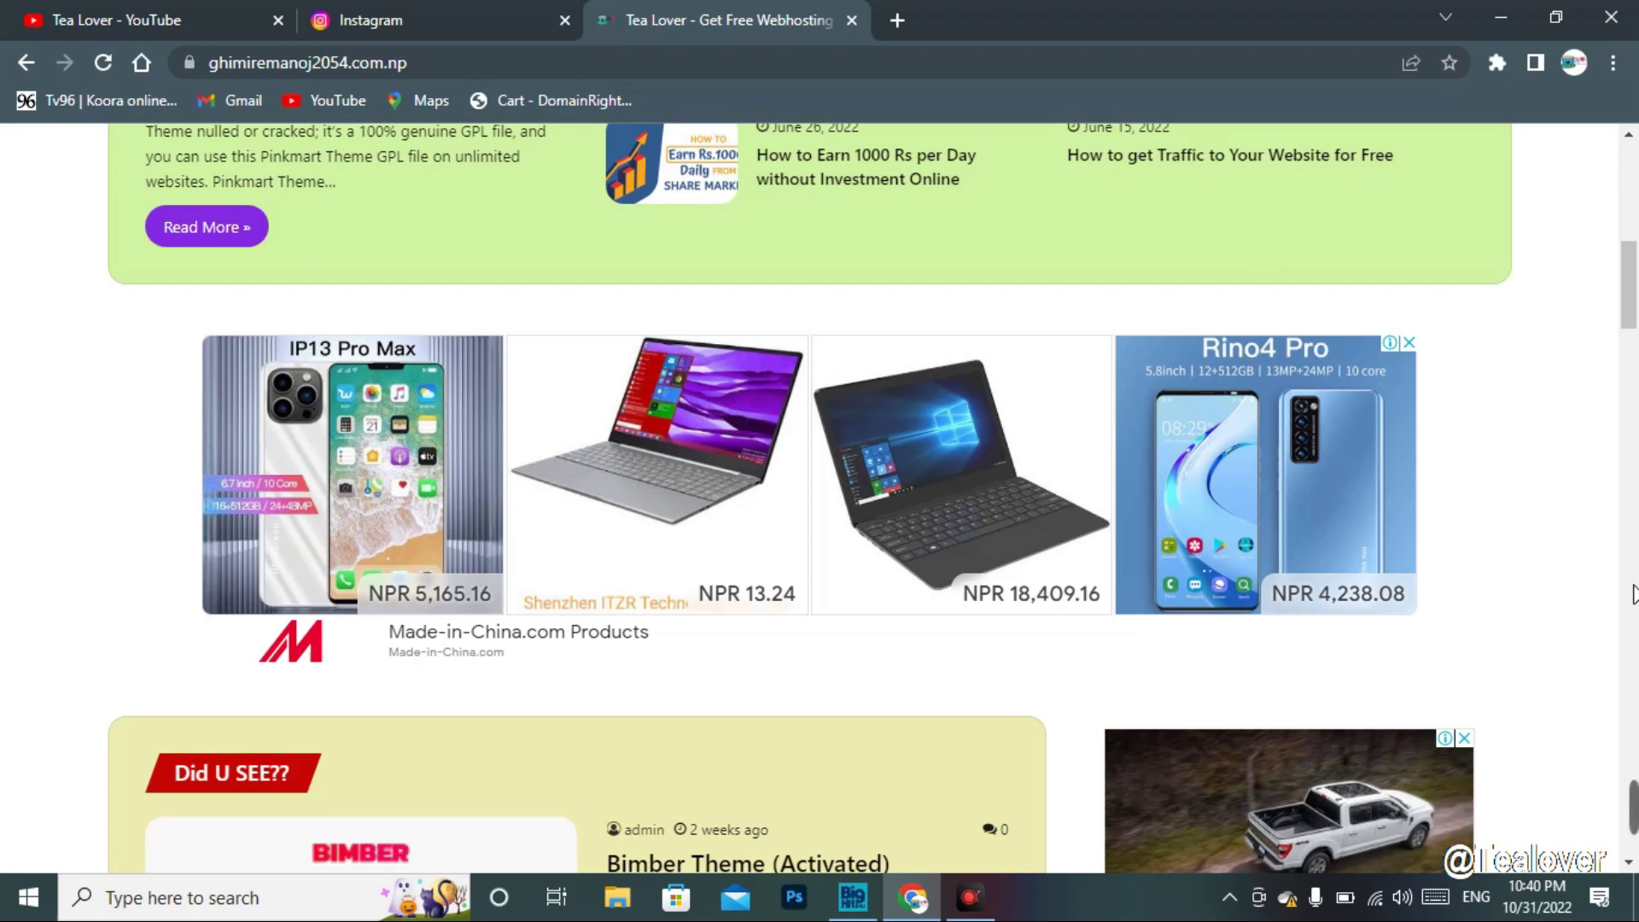
pyautogui.scroll(-14, 34, 512)
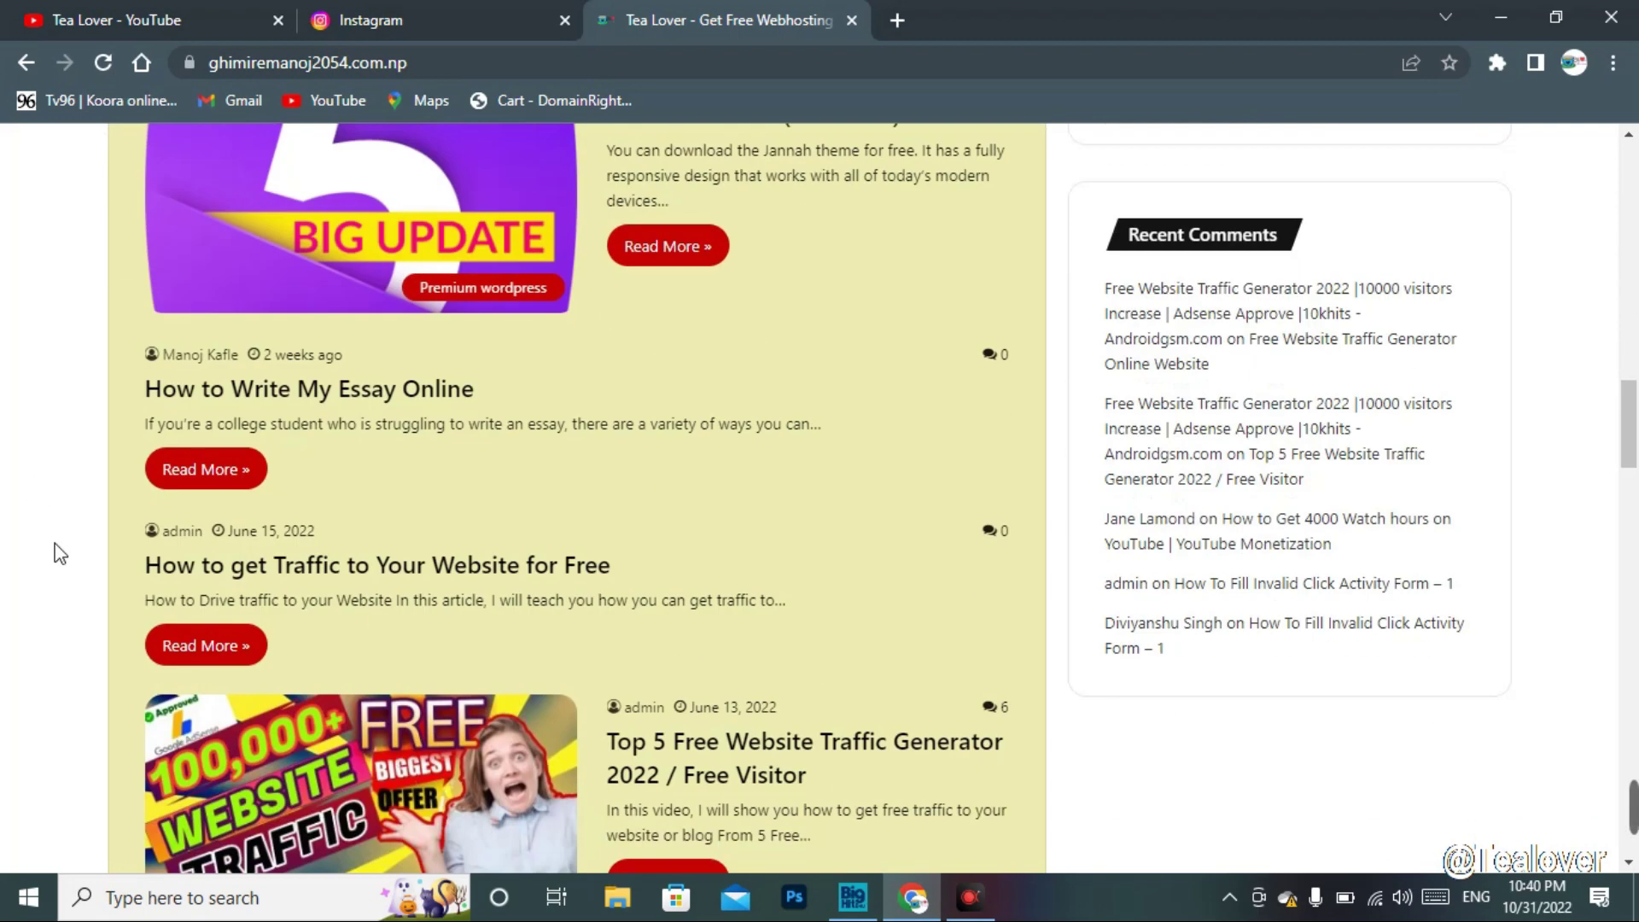
pyautogui.scroll(-15, 64, 563)
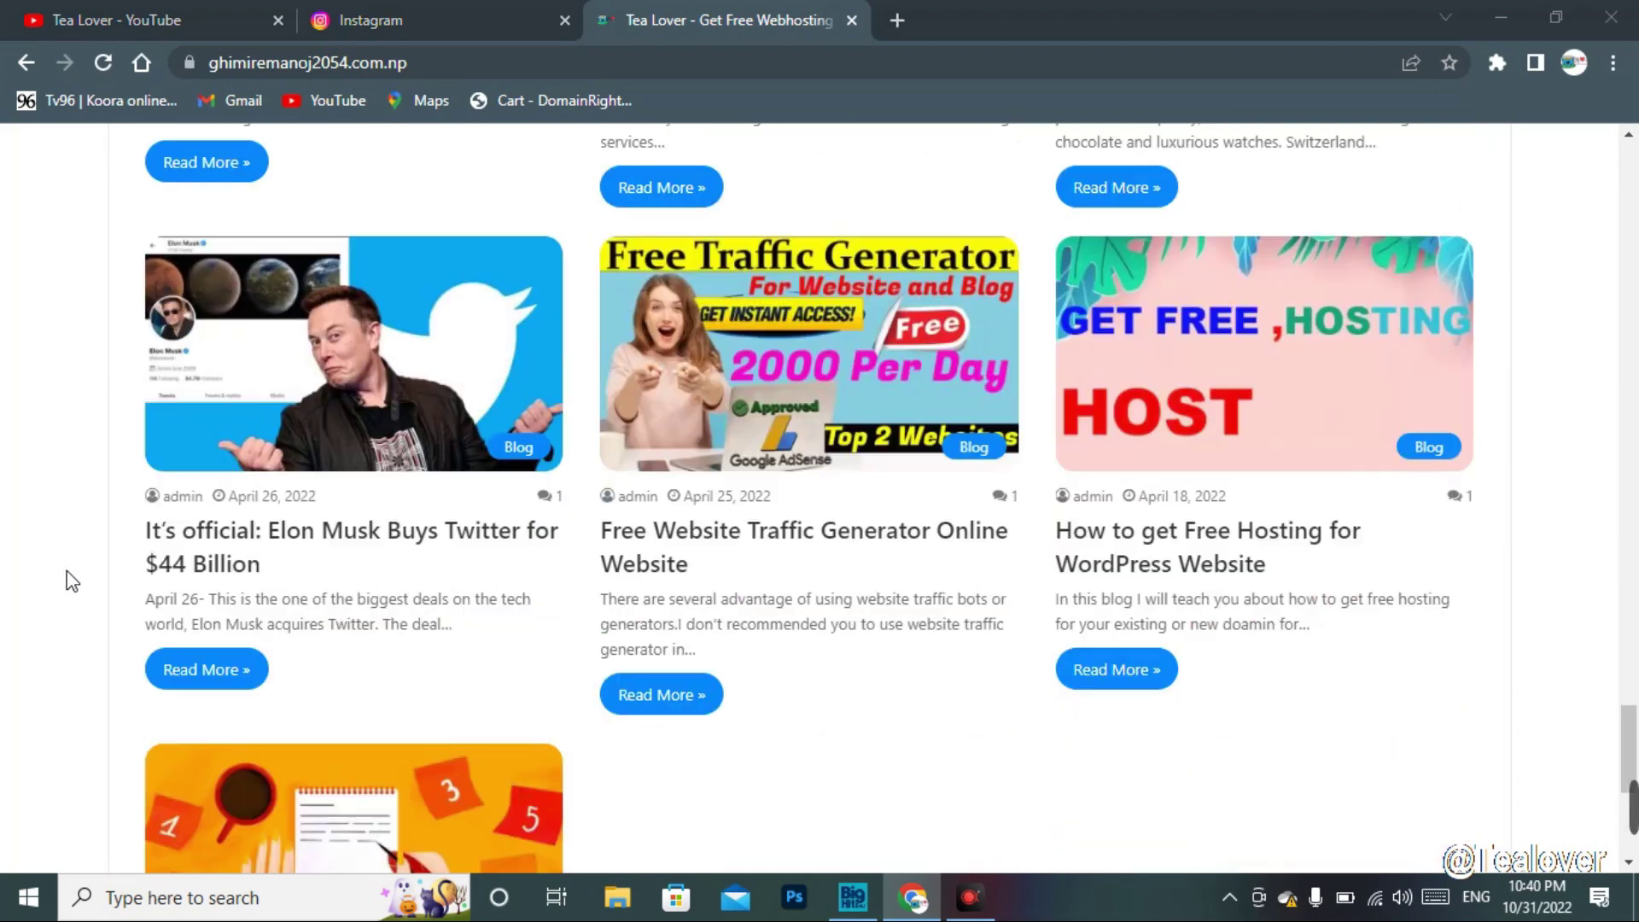
pyautogui.scroll(-5, 72, 580)
pyautogui.scroll(15, 68, 580)
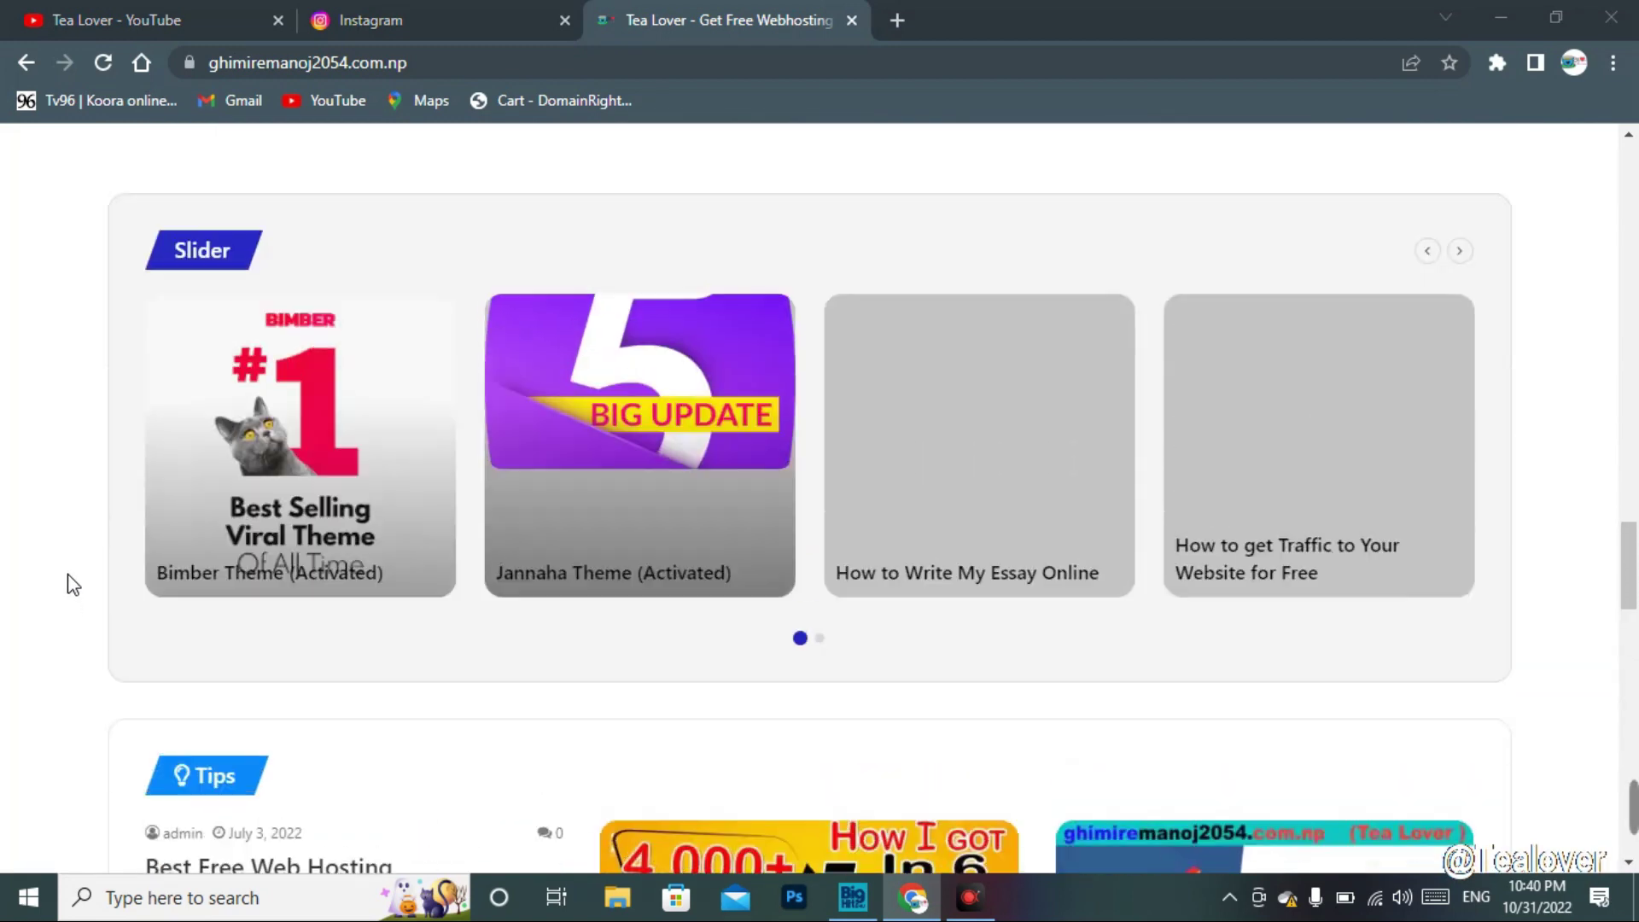
pyautogui.scroll(20, 73, 585)
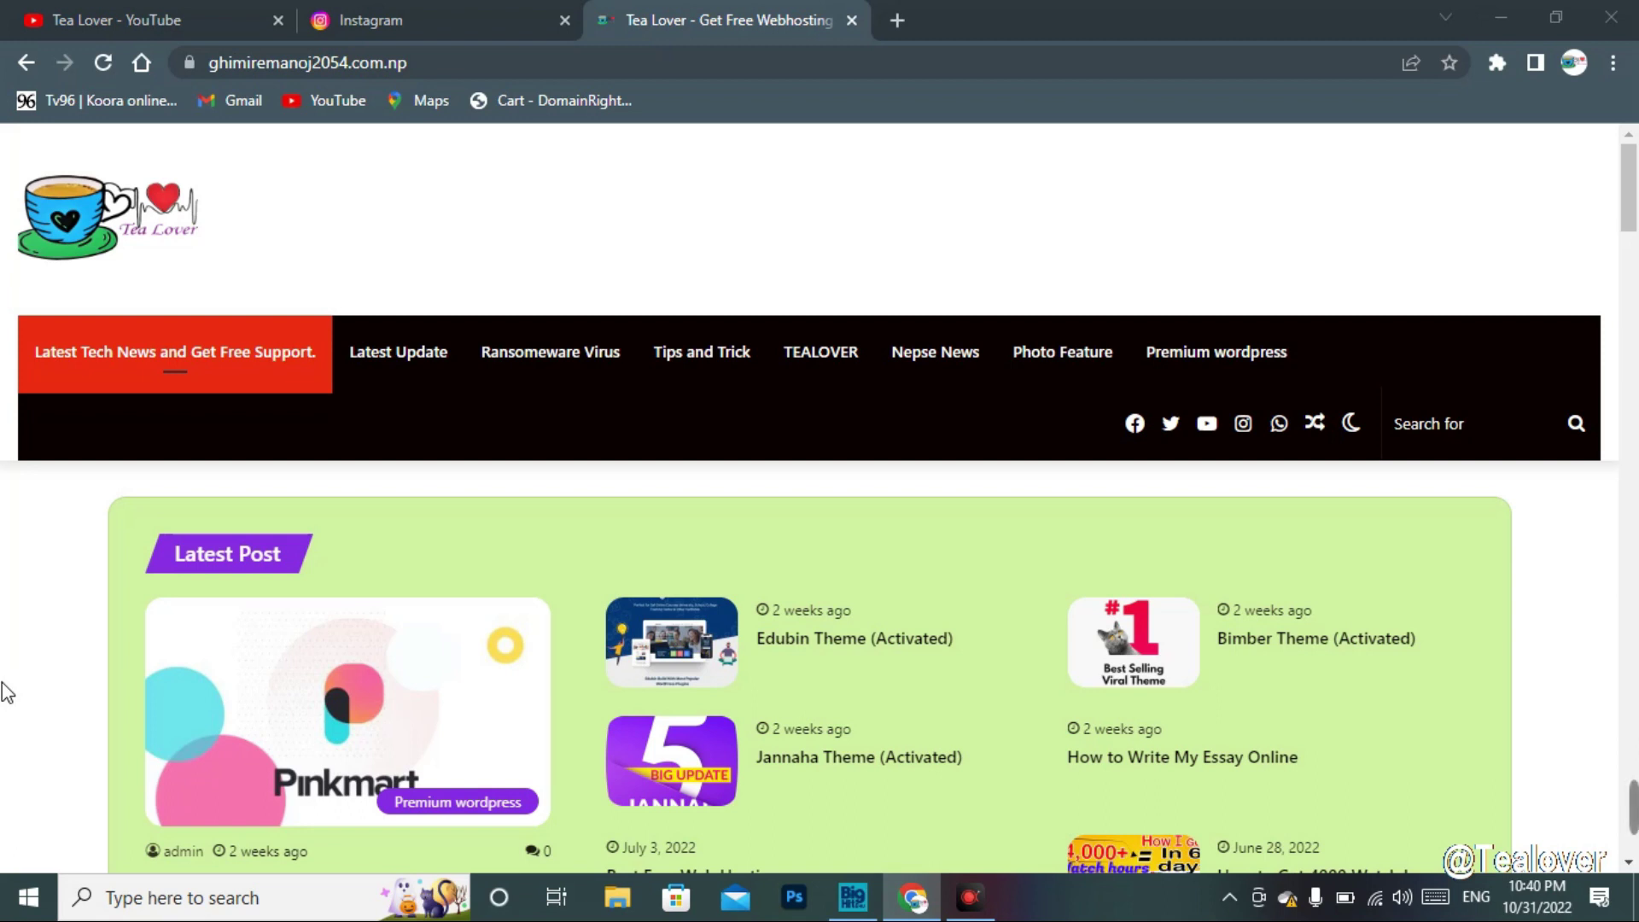
pyautogui.click(82, 15)
pyautogui.scroll(-5, 1191, 657)
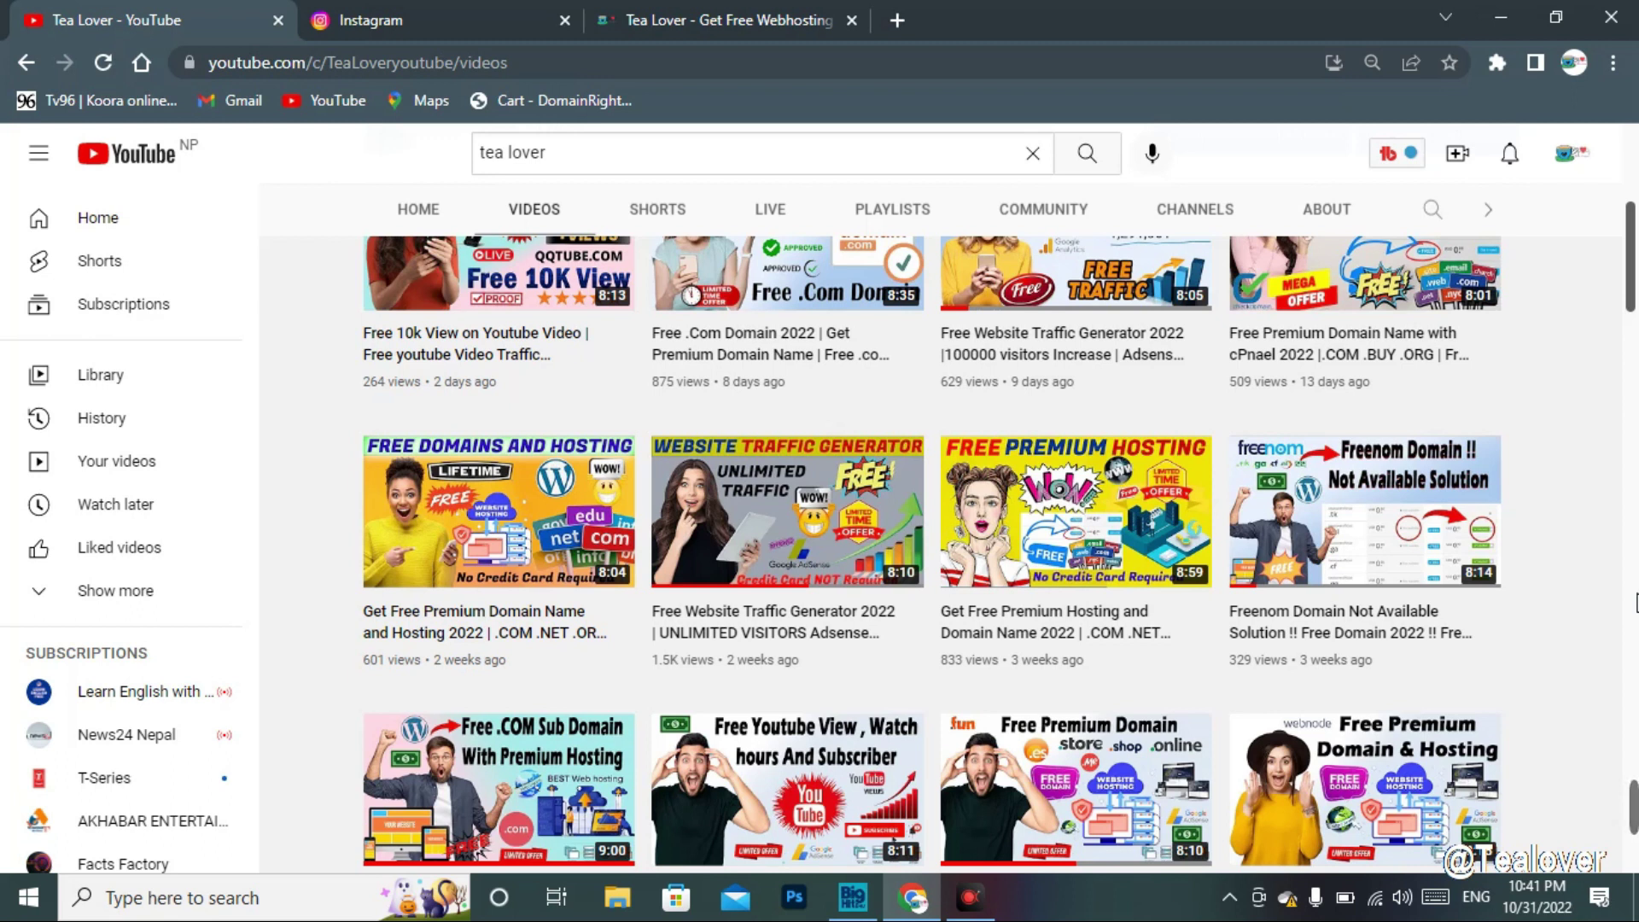
# Load combell.com in a new browser tab
pyautogui.click(898, 21)
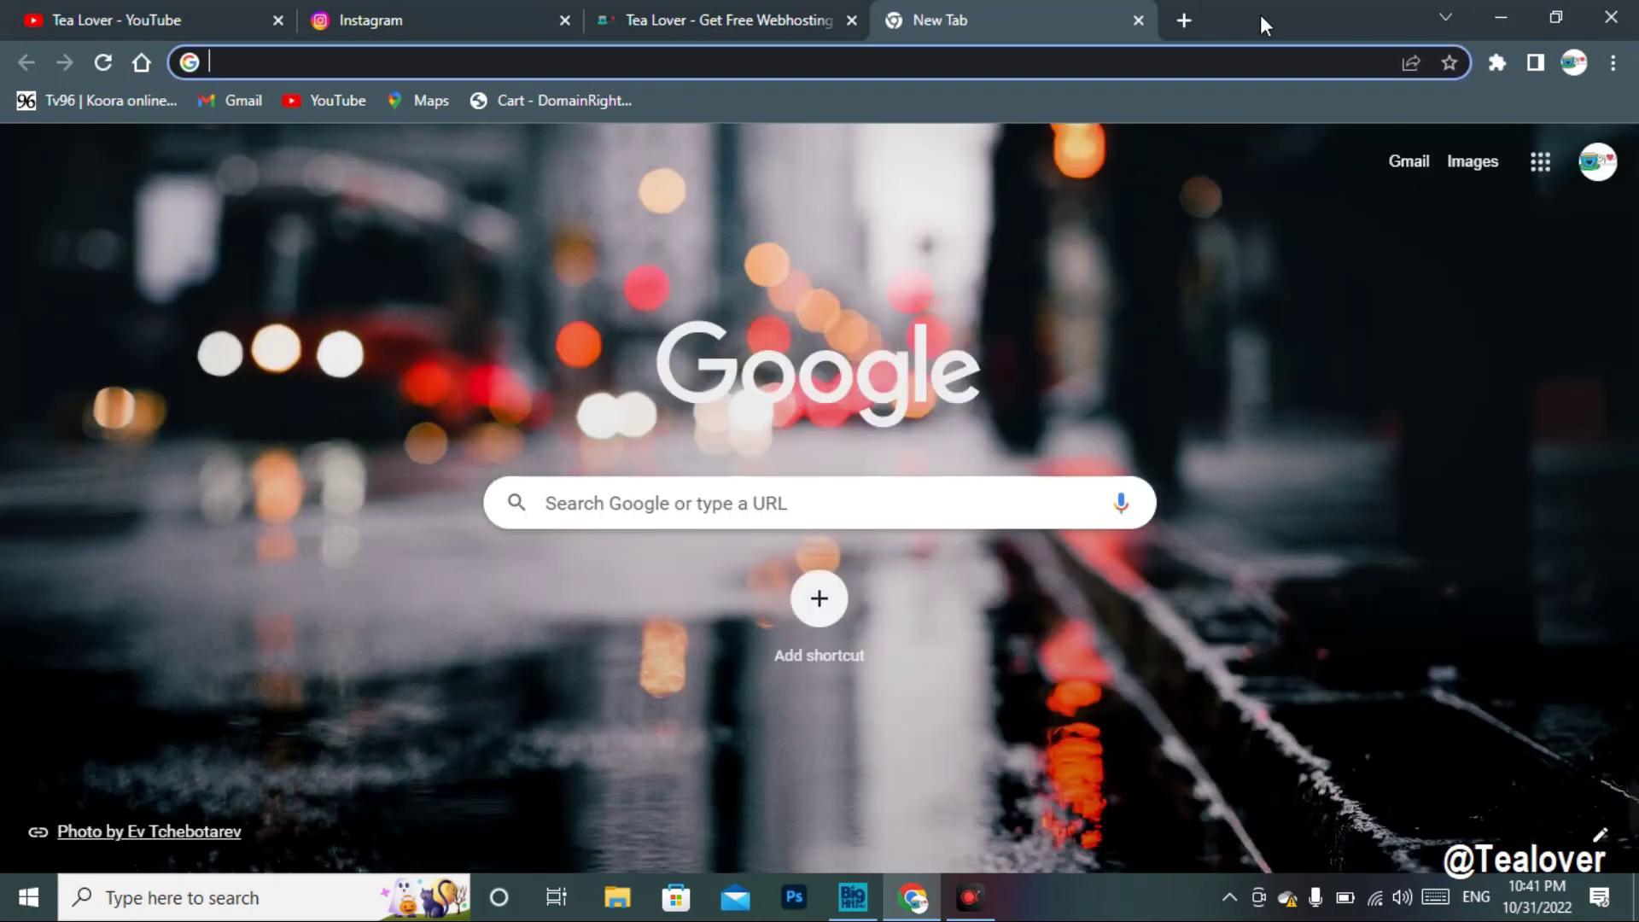
pyautogui.write('combell.com')
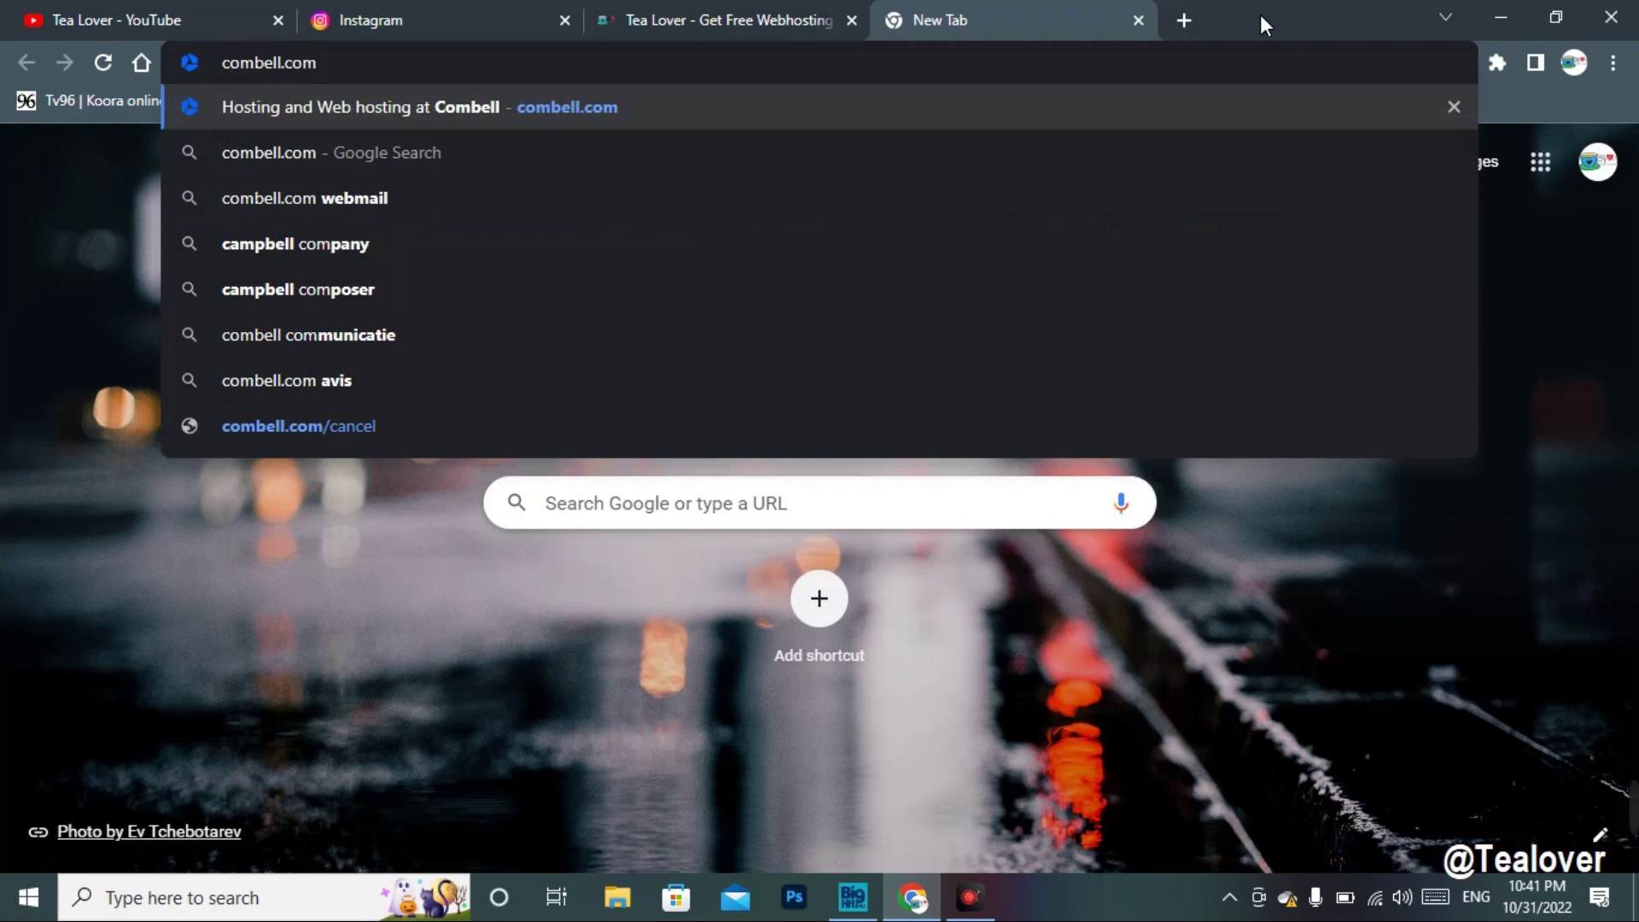
pyautogui.press('Return')
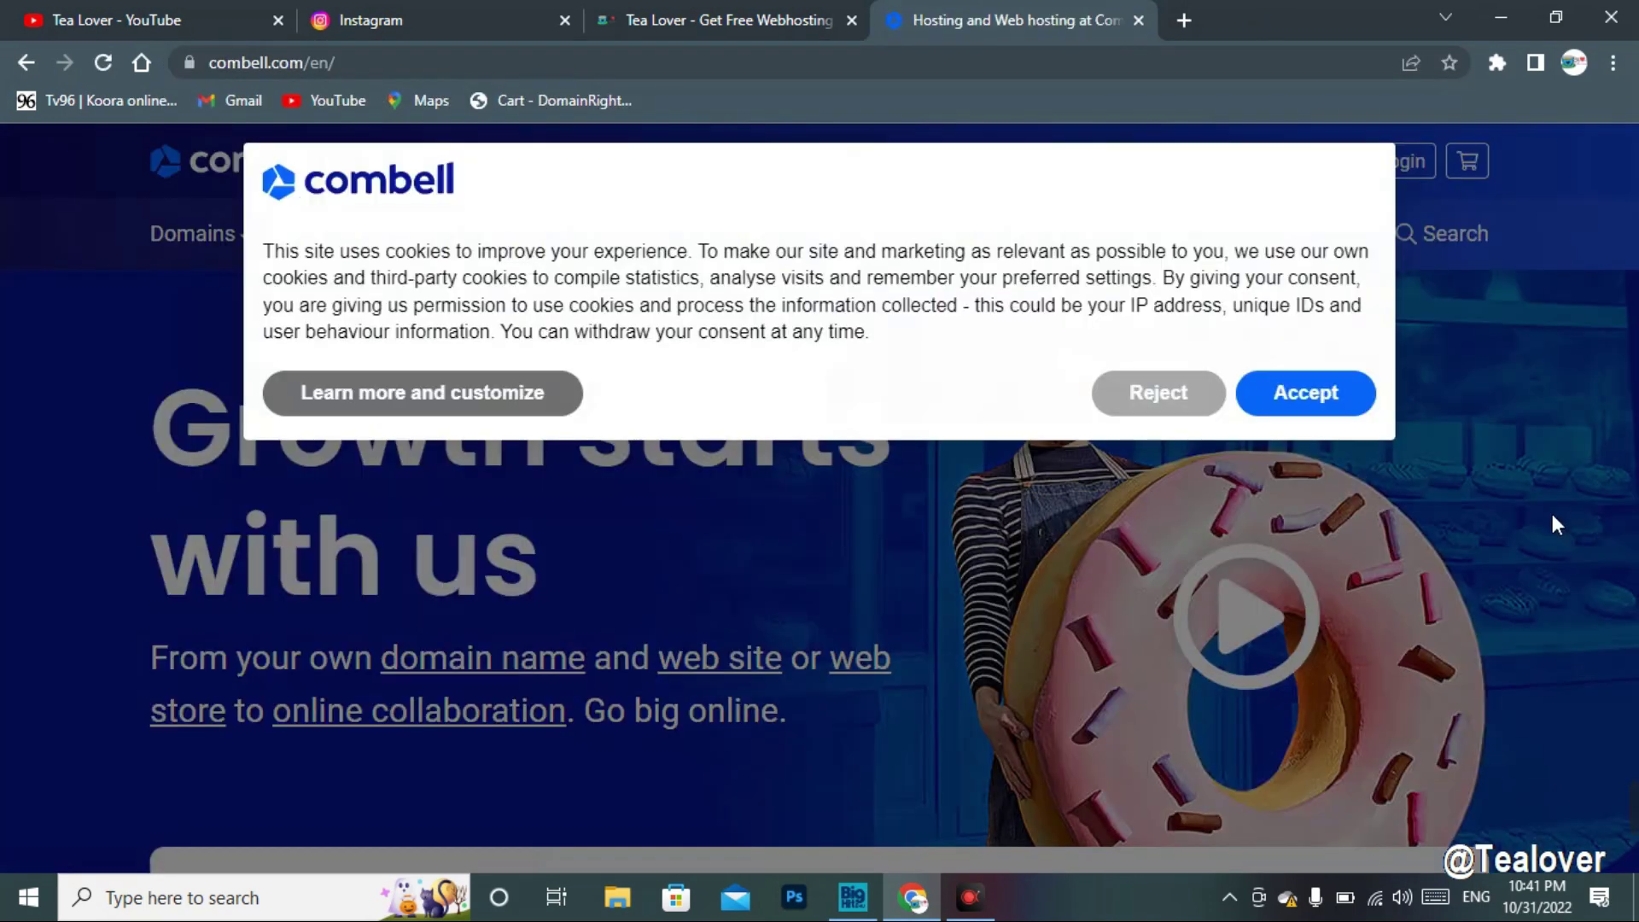
pyautogui.click(1303, 392)
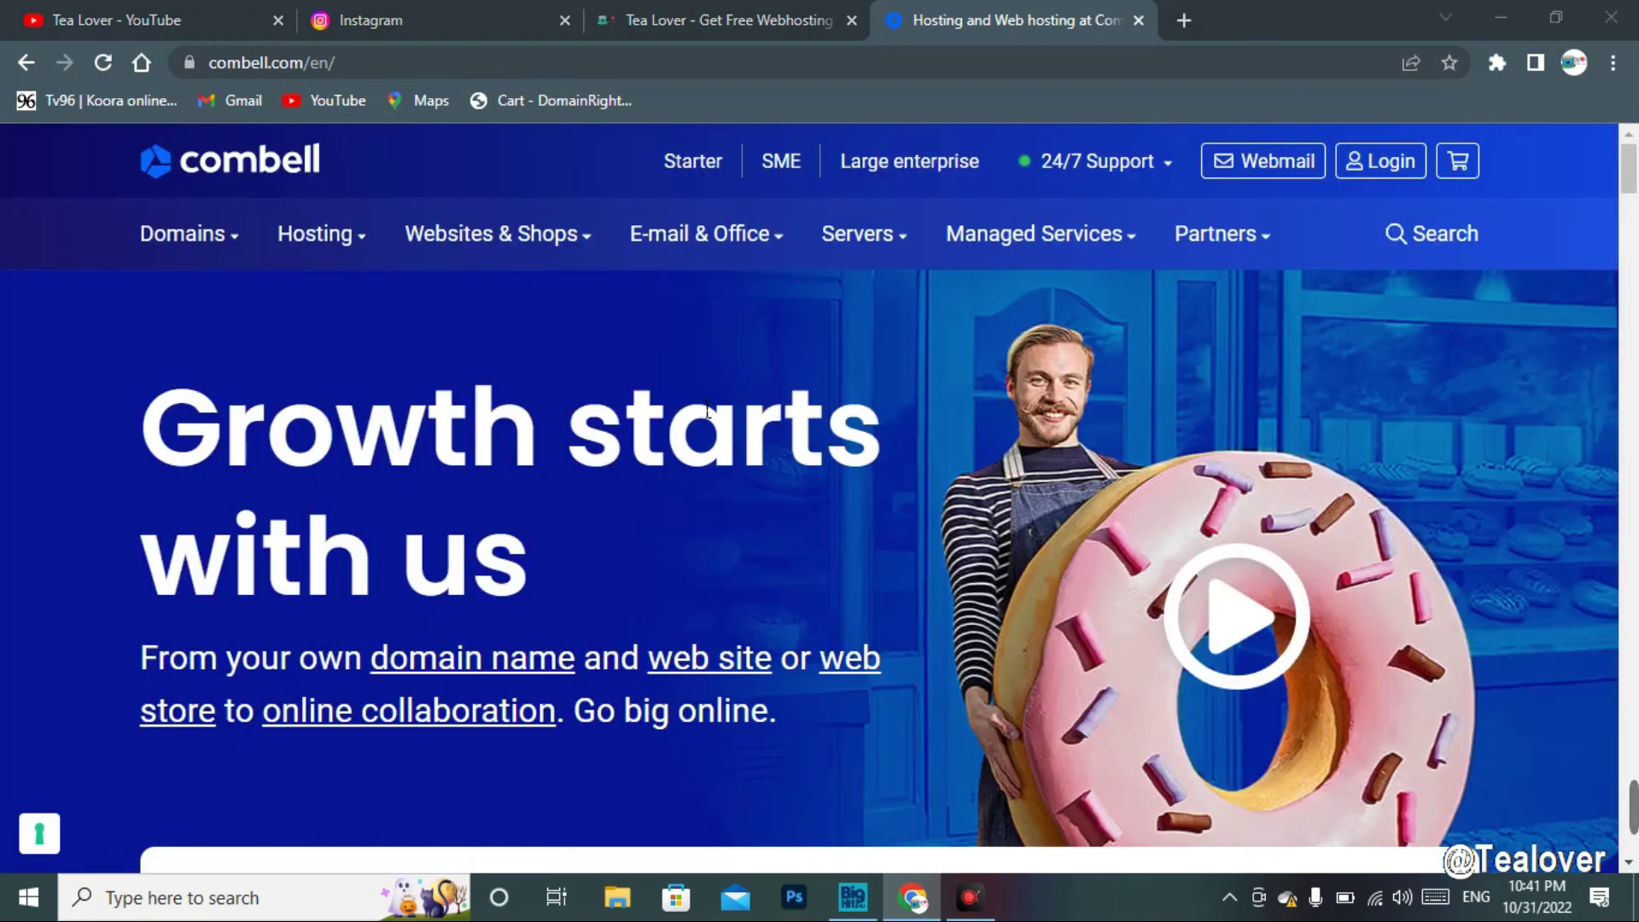
pyautogui.scroll(-15, 708, 411)
pyautogui.scroll(-20, 717, 448)
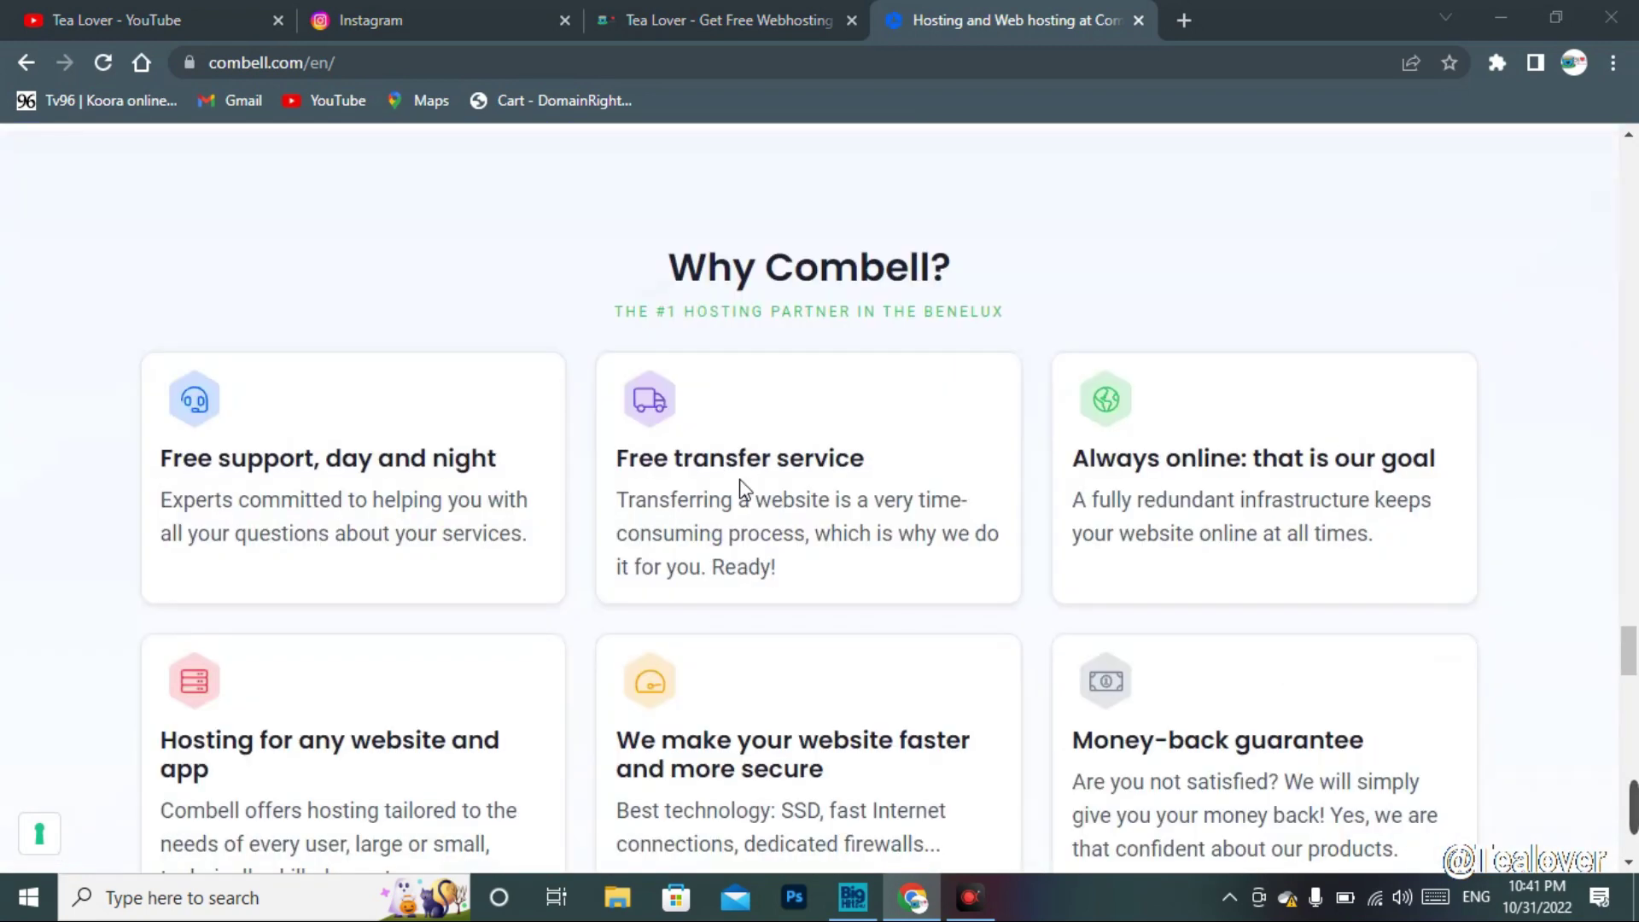
pyautogui.scroll(-5, 745, 486)
pyautogui.scroll(20, 745, 480)
pyautogui.scroll(12, 748, 485)
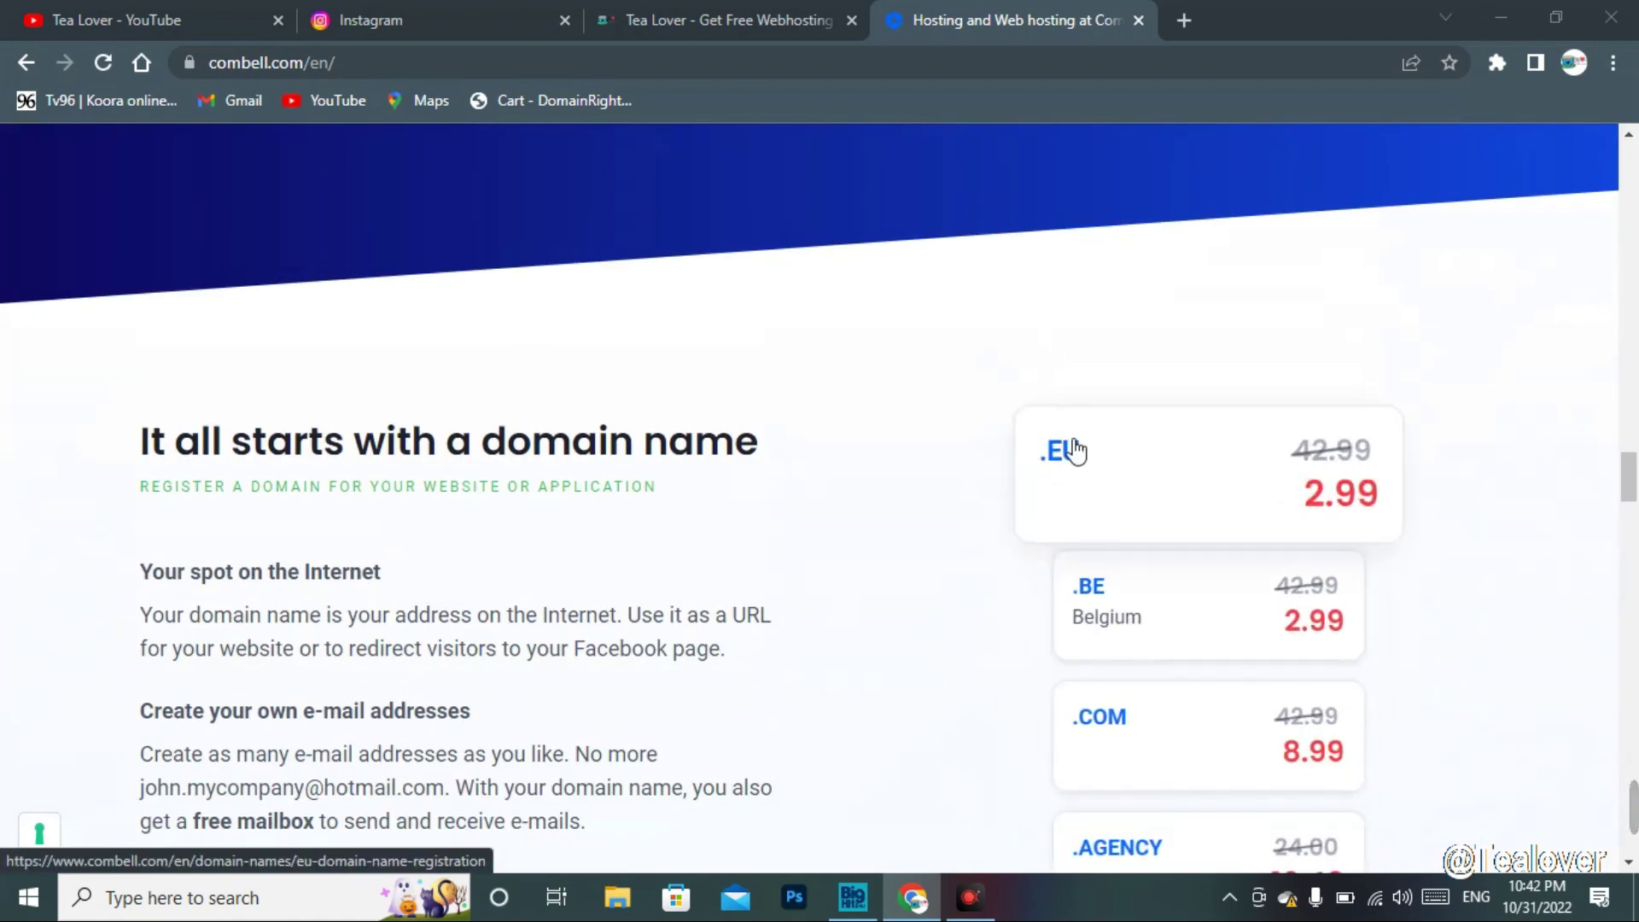
pyautogui.scroll(-2, 1417, 555)
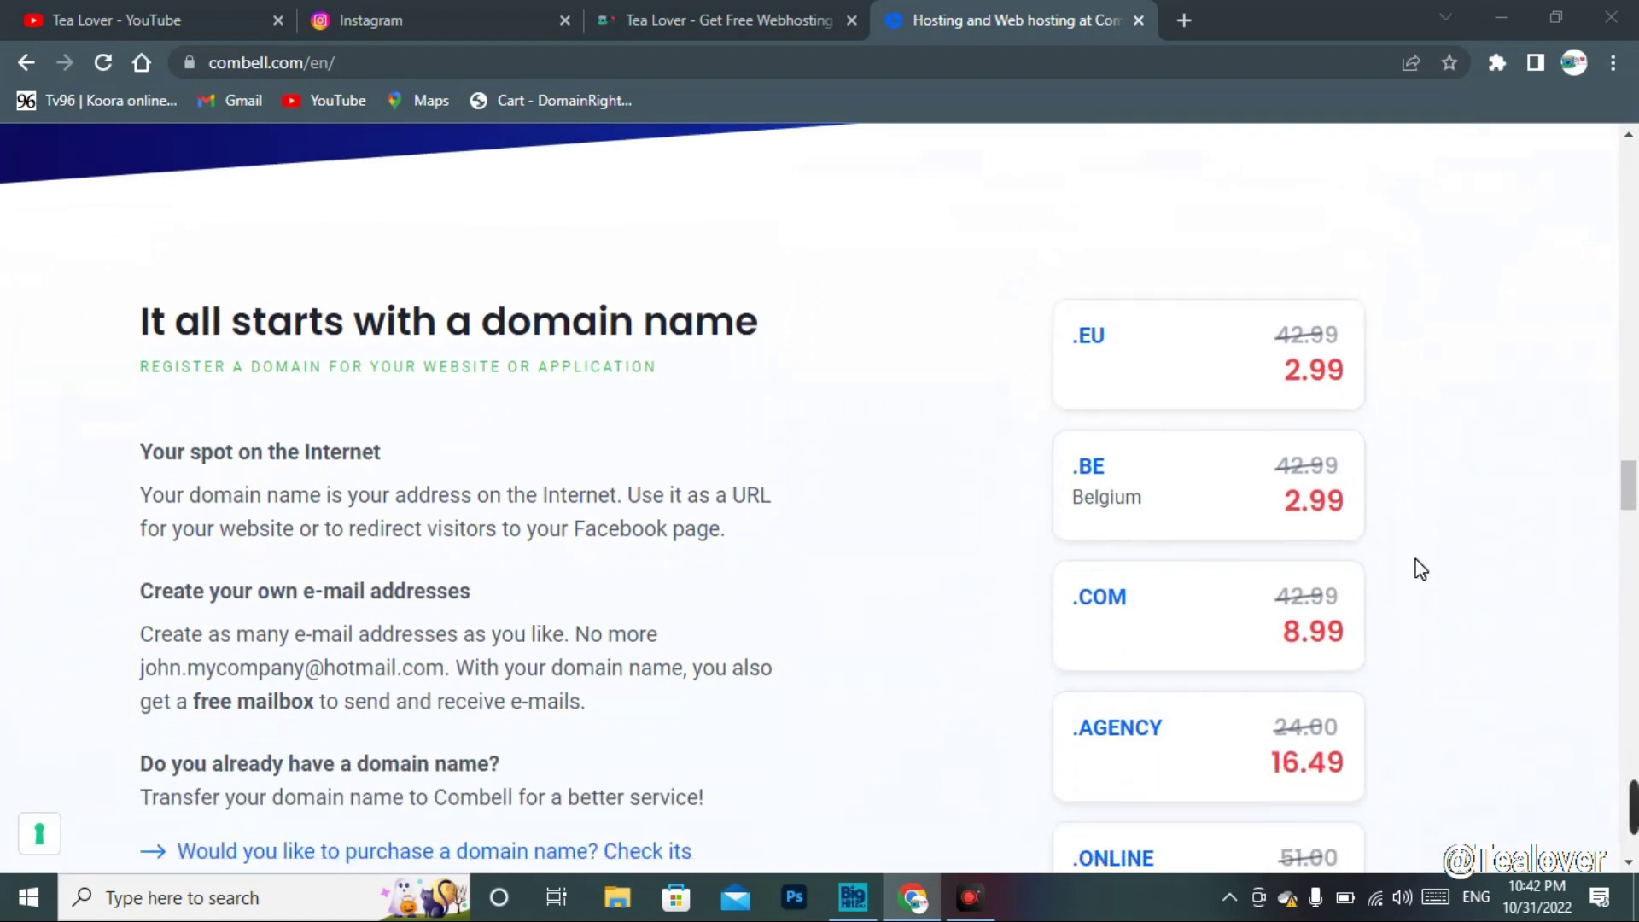
pyautogui.scroll(-6, 1432, 561)
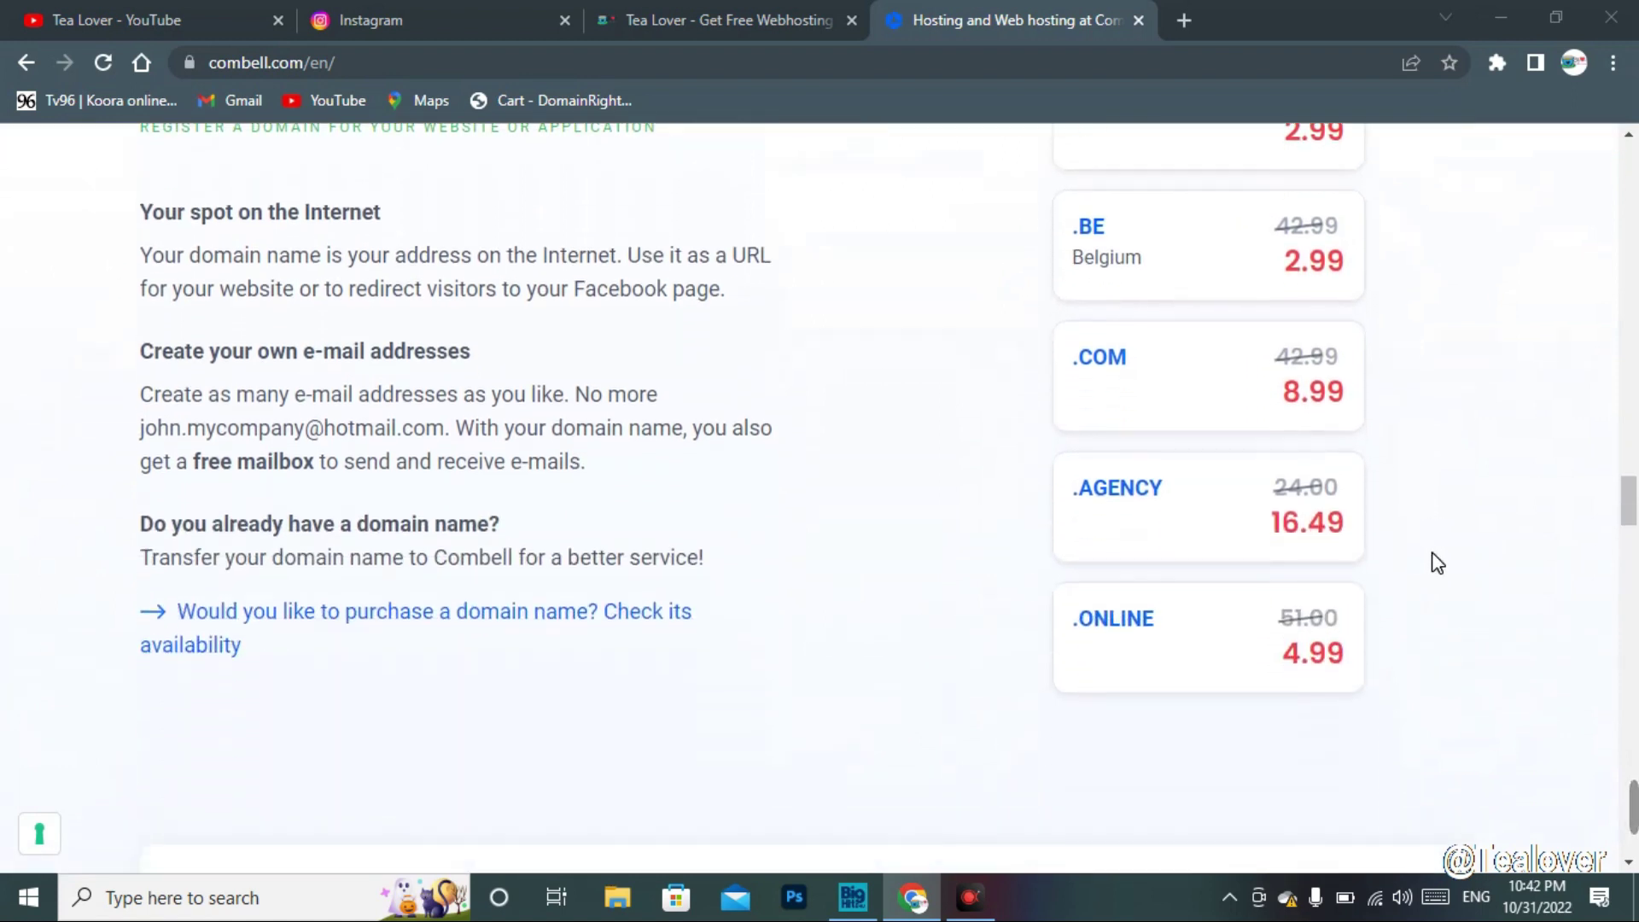
pyautogui.moveTo(1479, 227); pyautogui.dragTo(1411, 494)
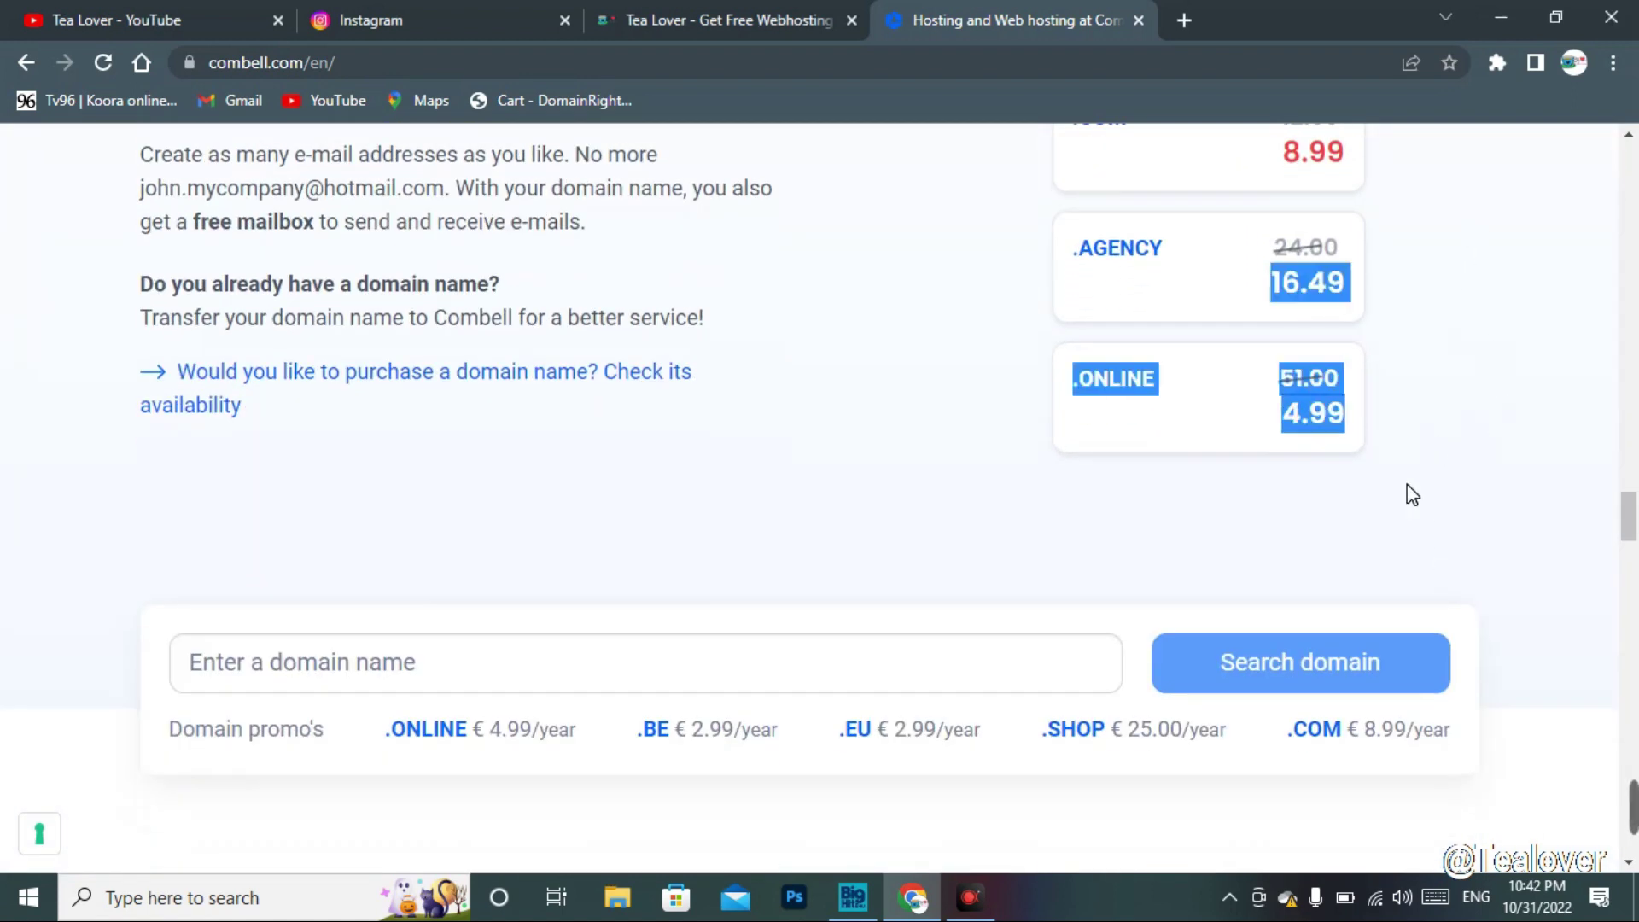
pyautogui.click(1514, 445)
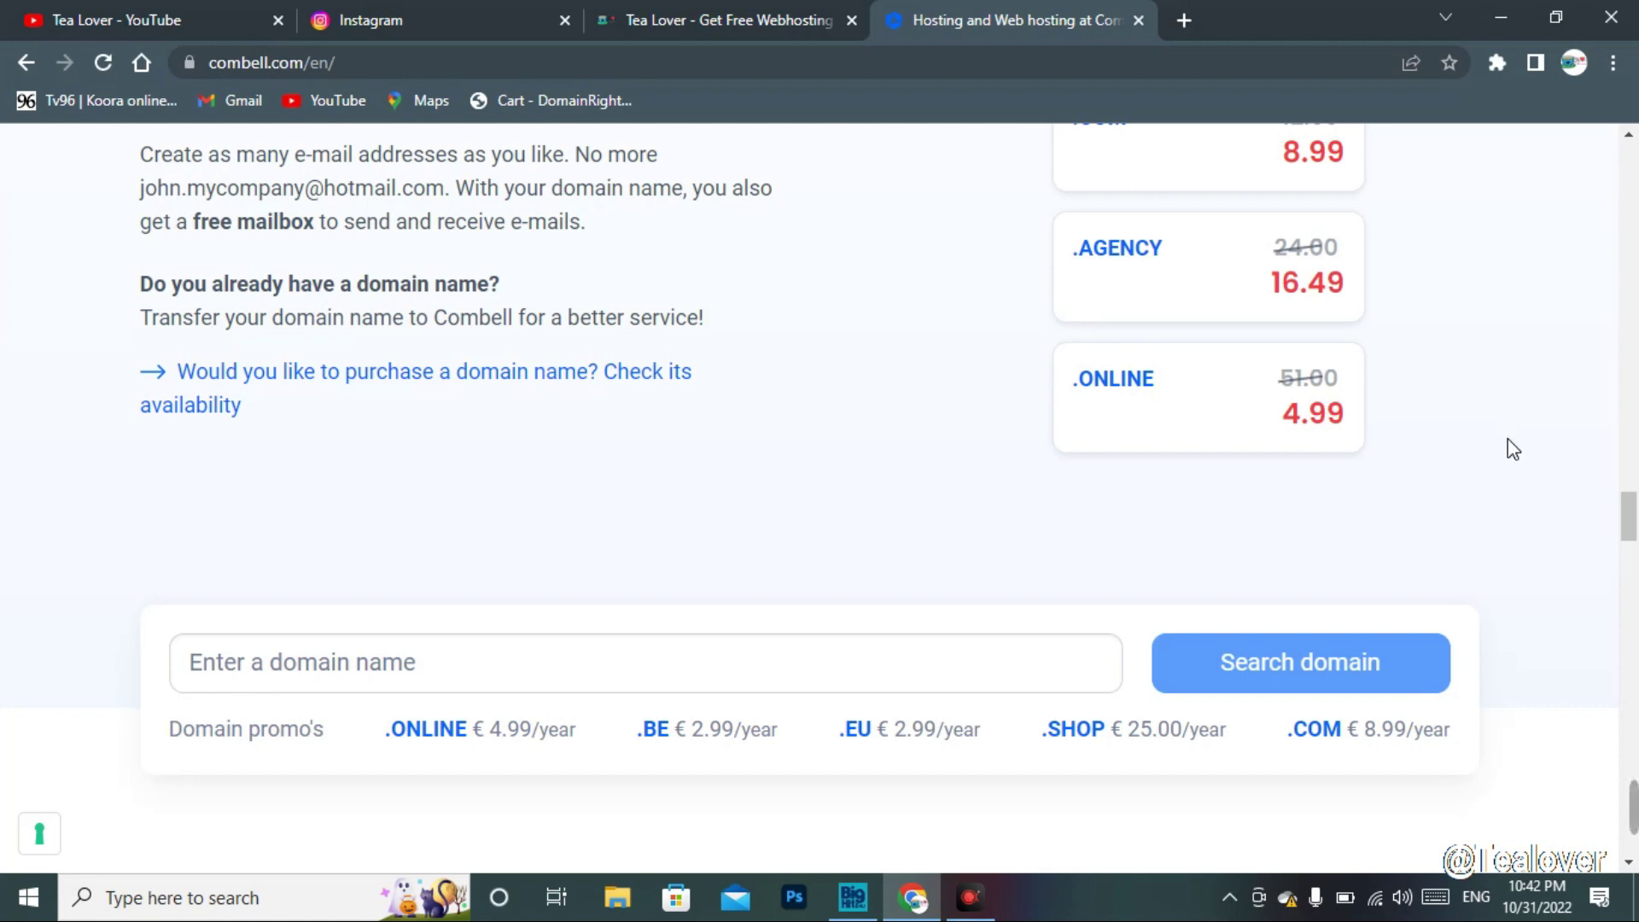
pyautogui.scroll(-8, 490, 502)
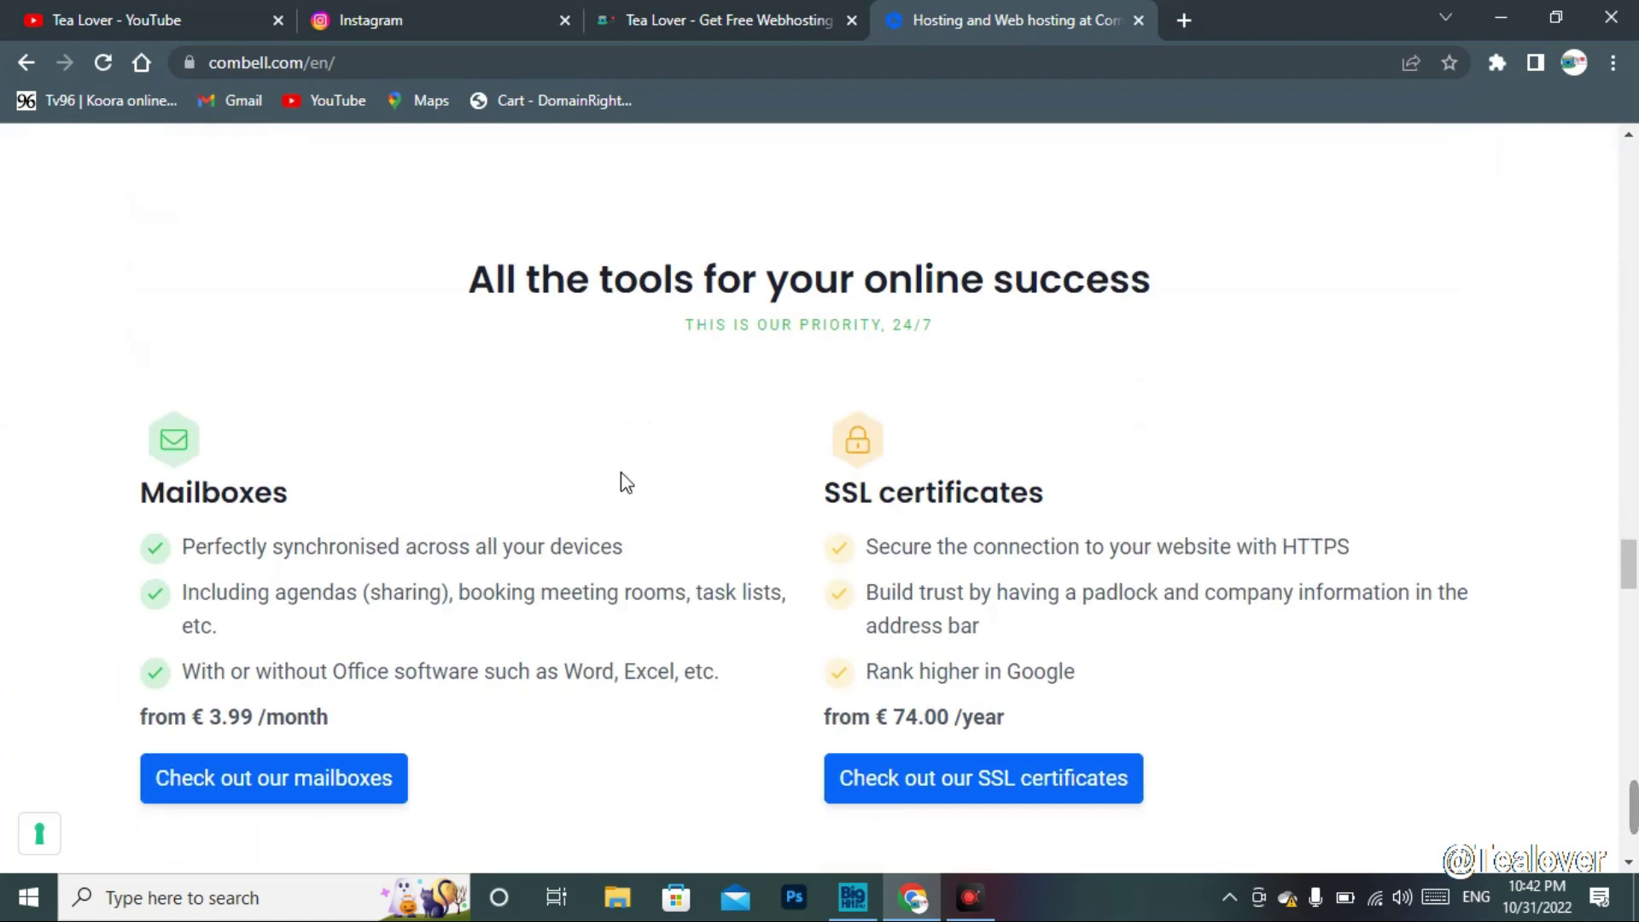
pyautogui.scroll(-7, 624, 479)
pyautogui.scroll(3, 627, 478)
pyautogui.scroll(5, 627, 479)
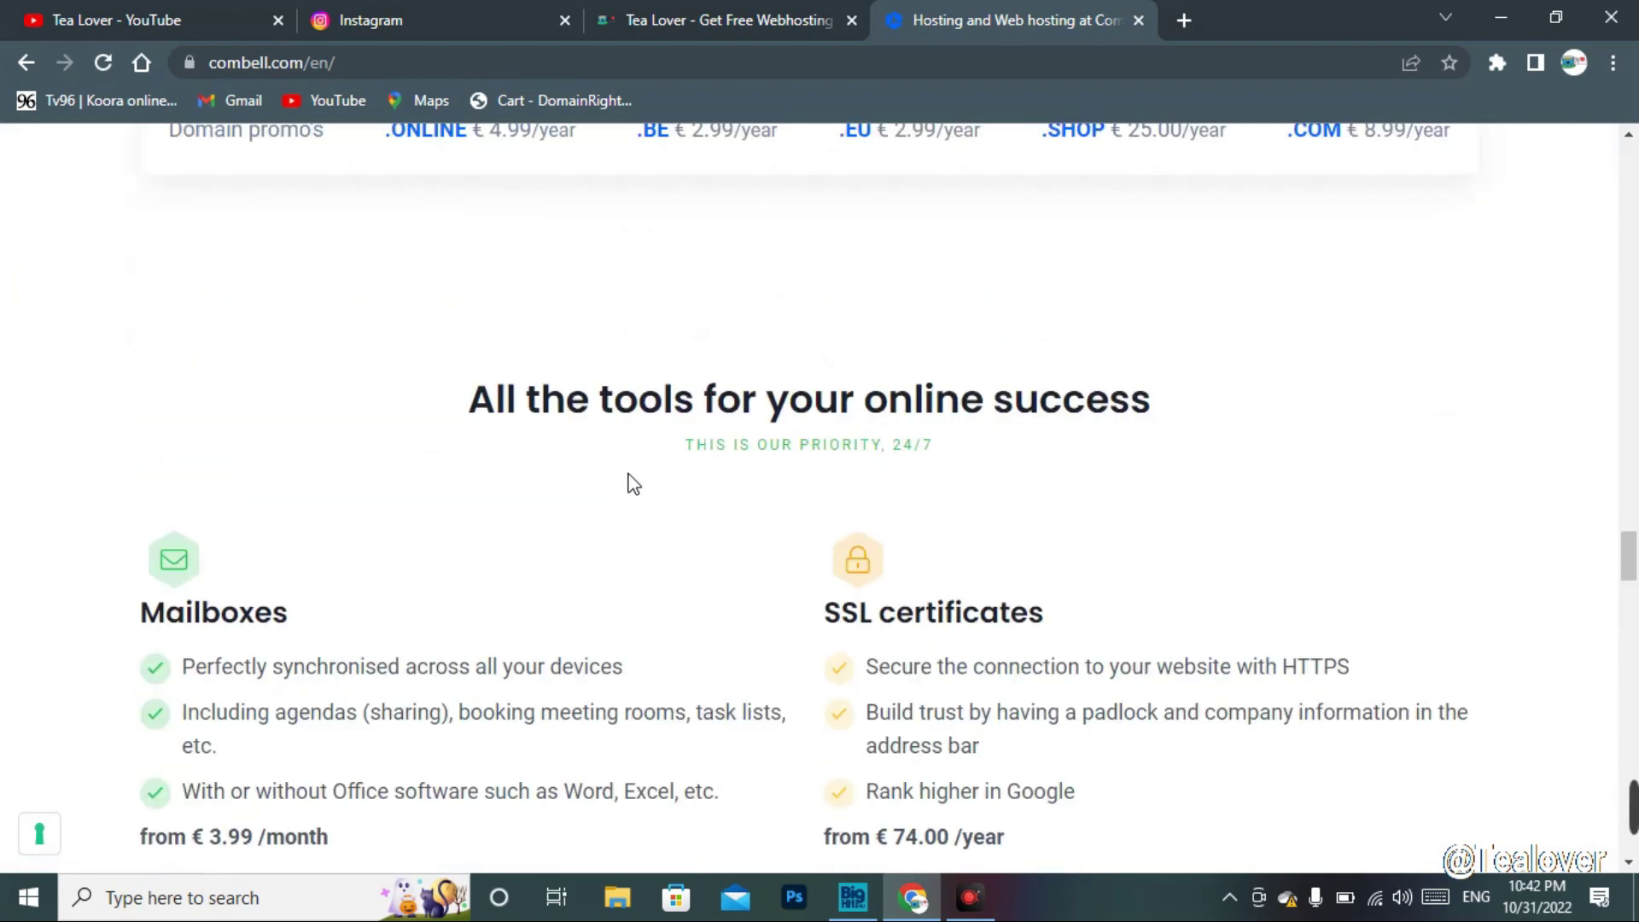
pyautogui.scroll(-9, 626, 479)
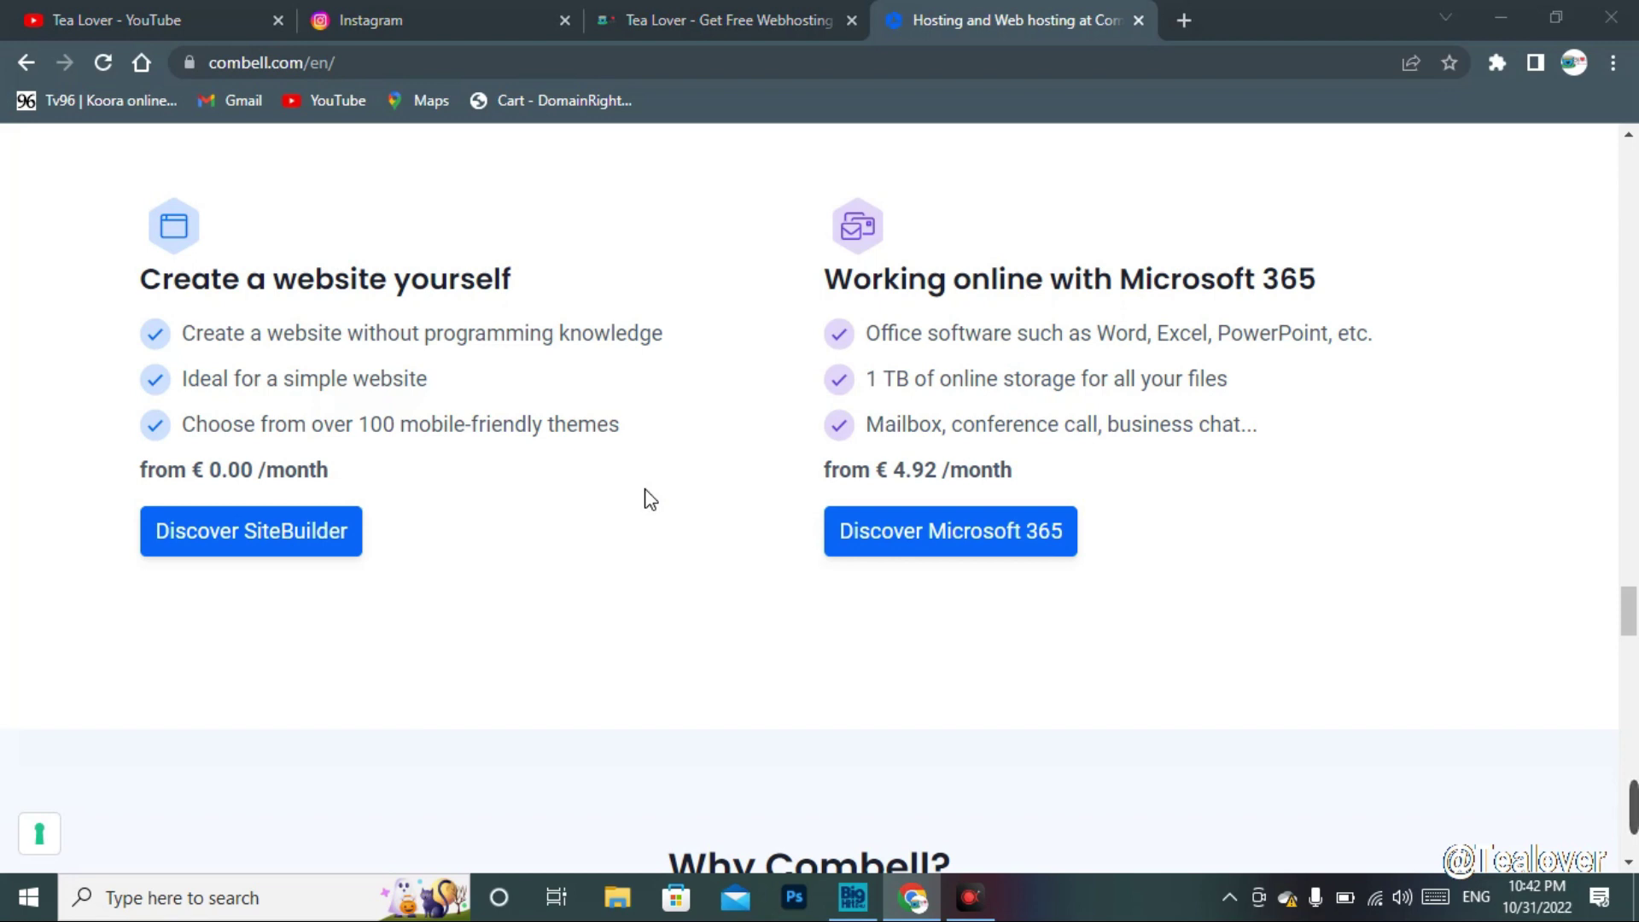
pyautogui.moveTo(155, 469); pyautogui.dragTo(86, 447)
pyautogui.click(359, 483)
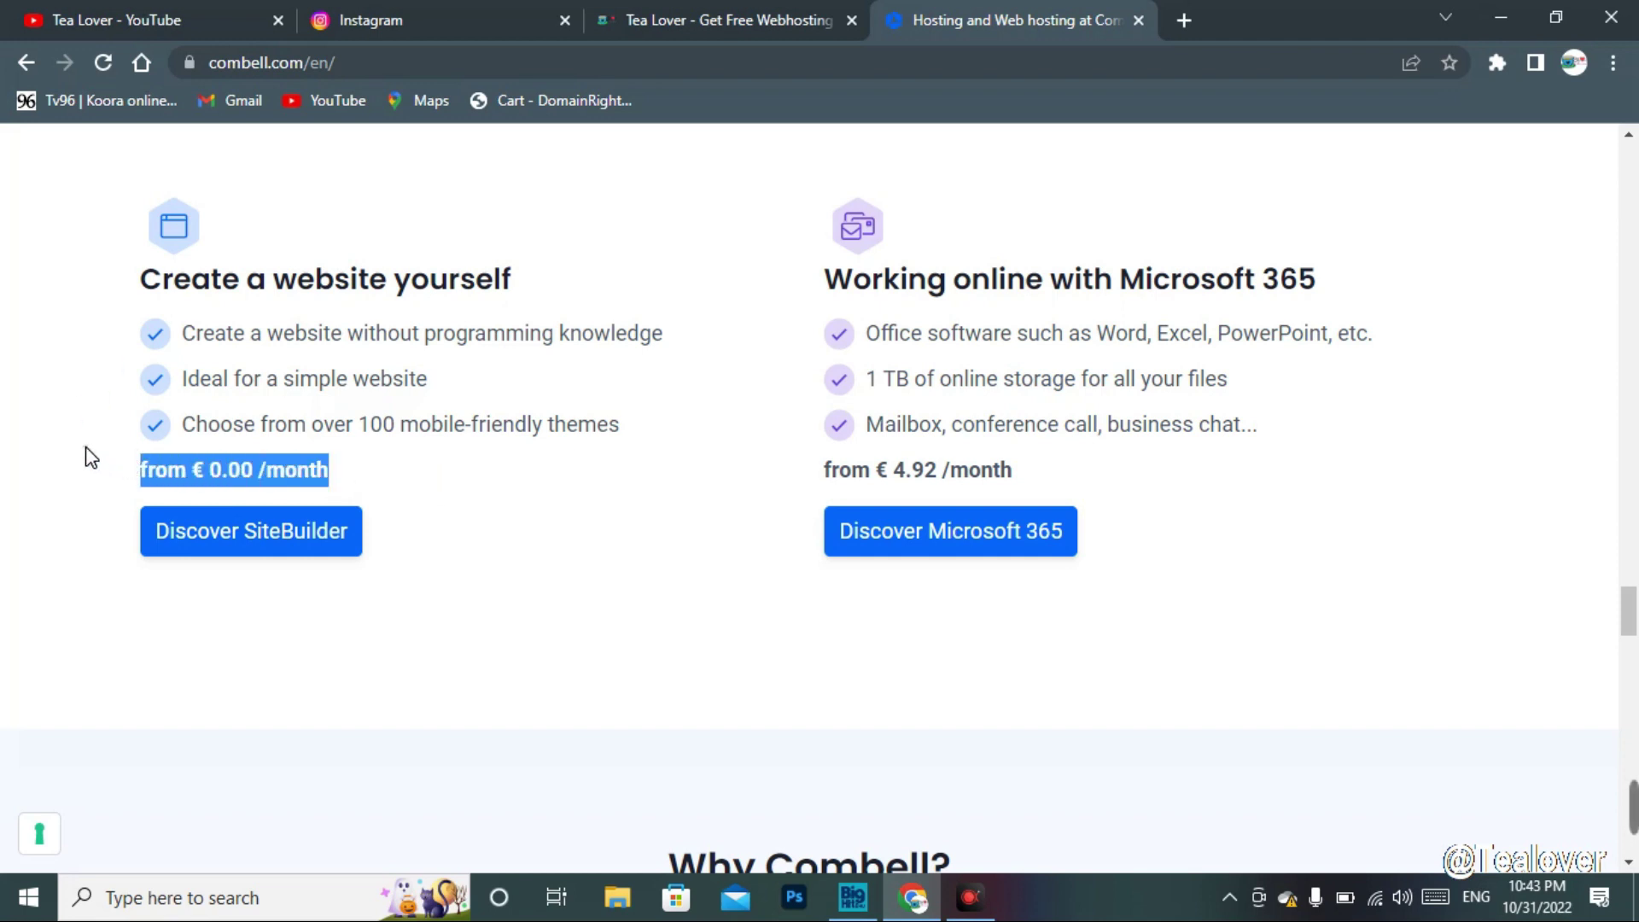
pyautogui.click(86, 456)
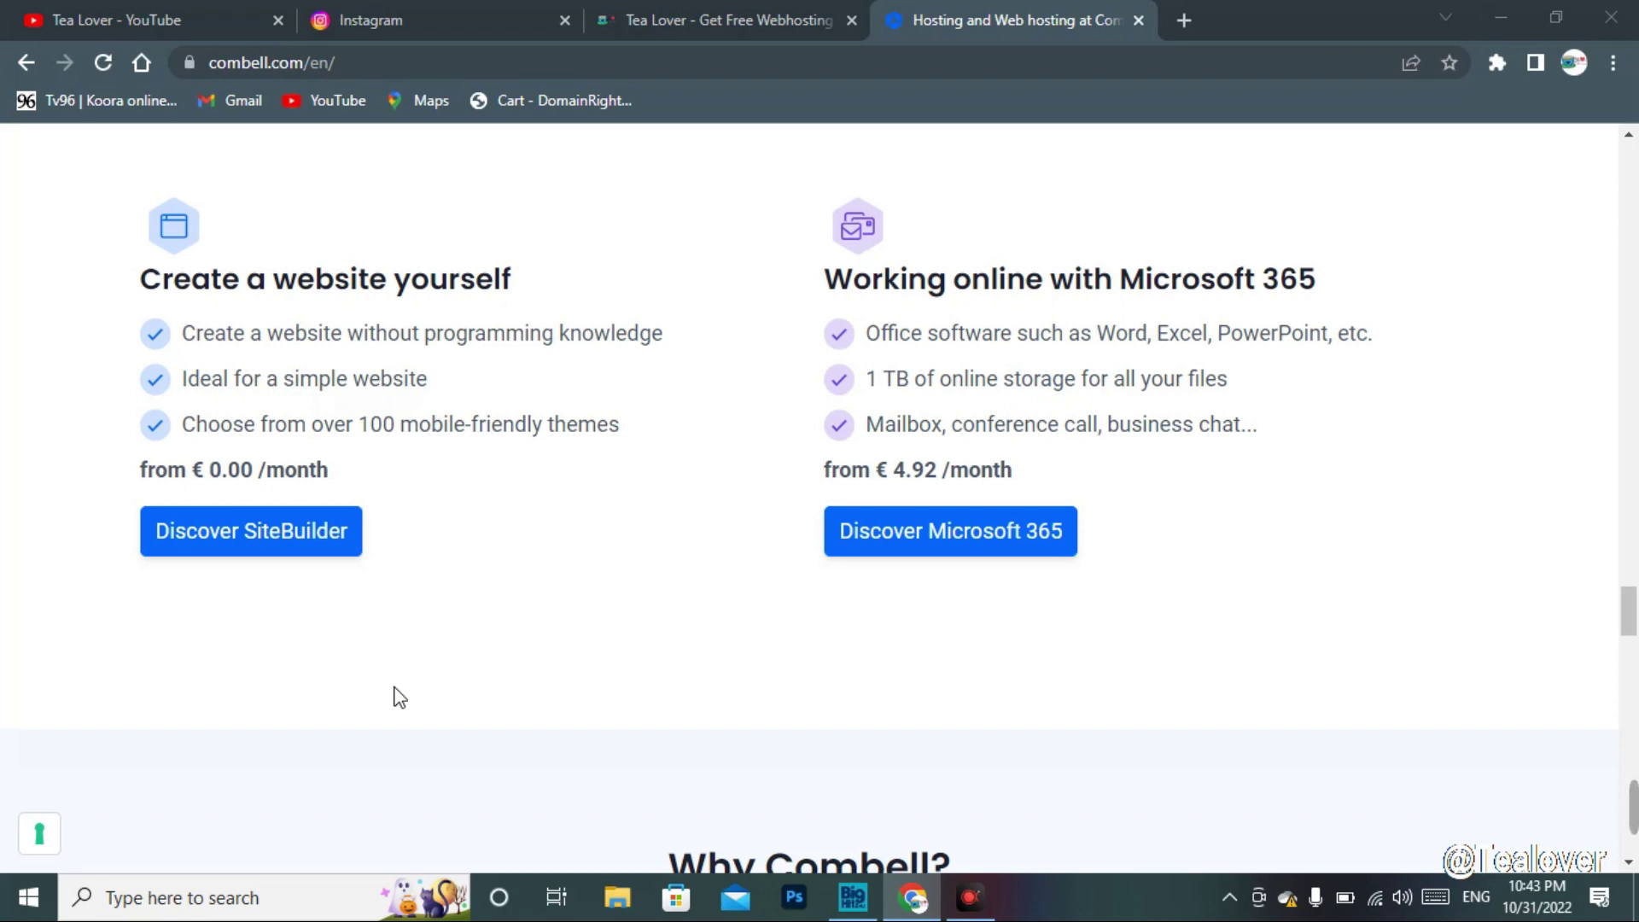
pyautogui.scroll(10, 439, 681)
pyautogui.scroll(-1, 285, 535)
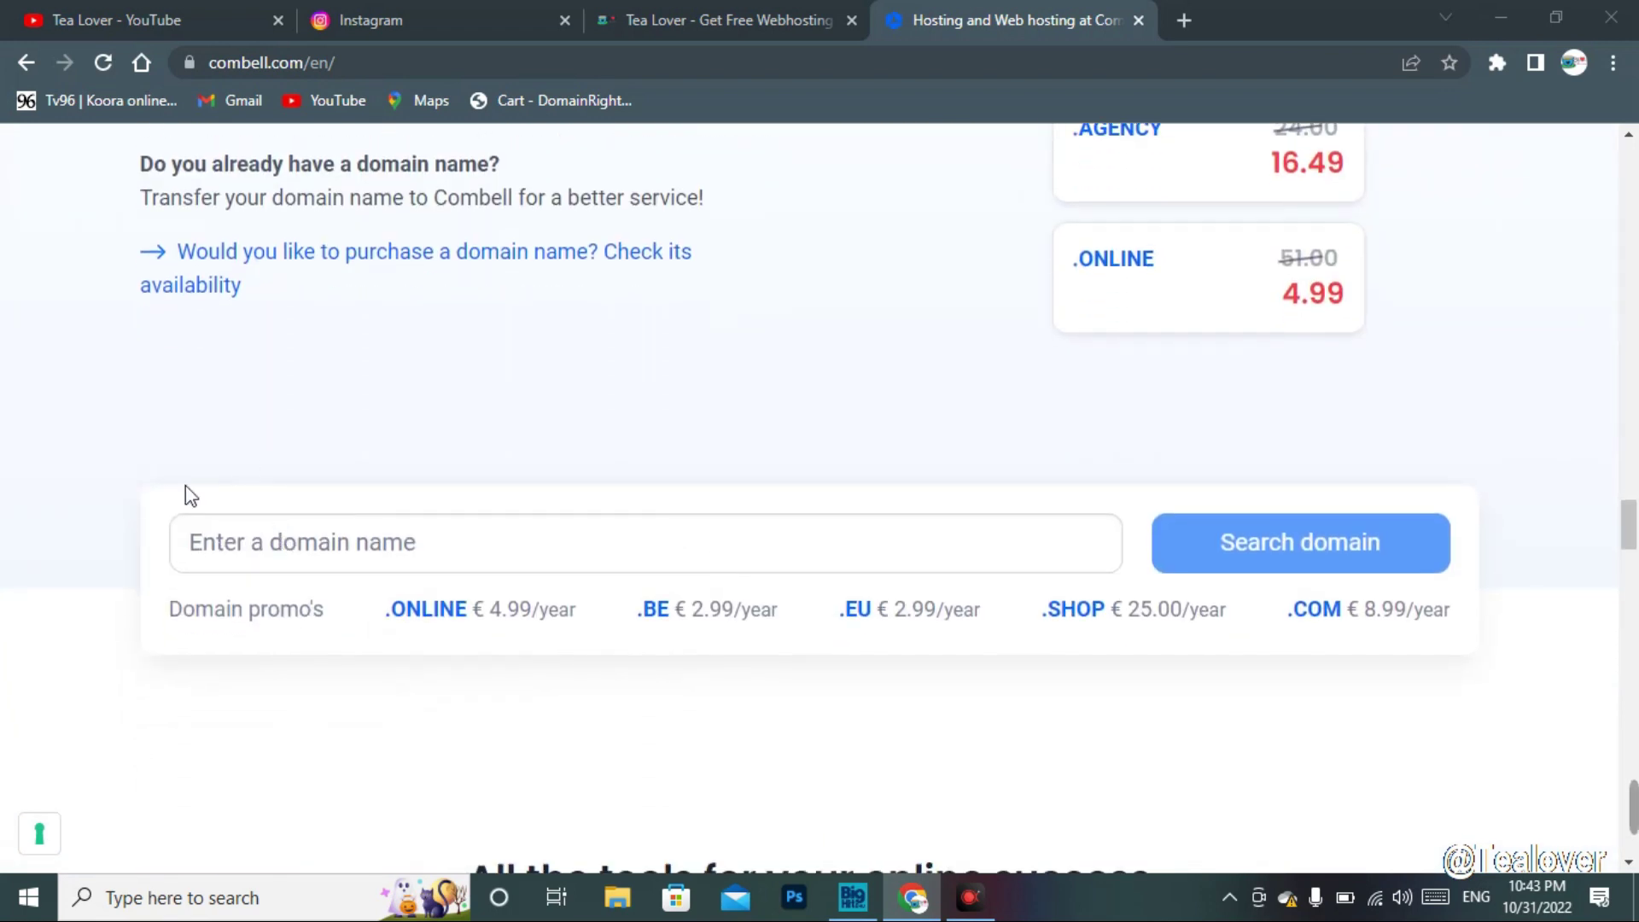
# Search Combell for the domain tealoverofficial.free
pyautogui.click(399, 550)
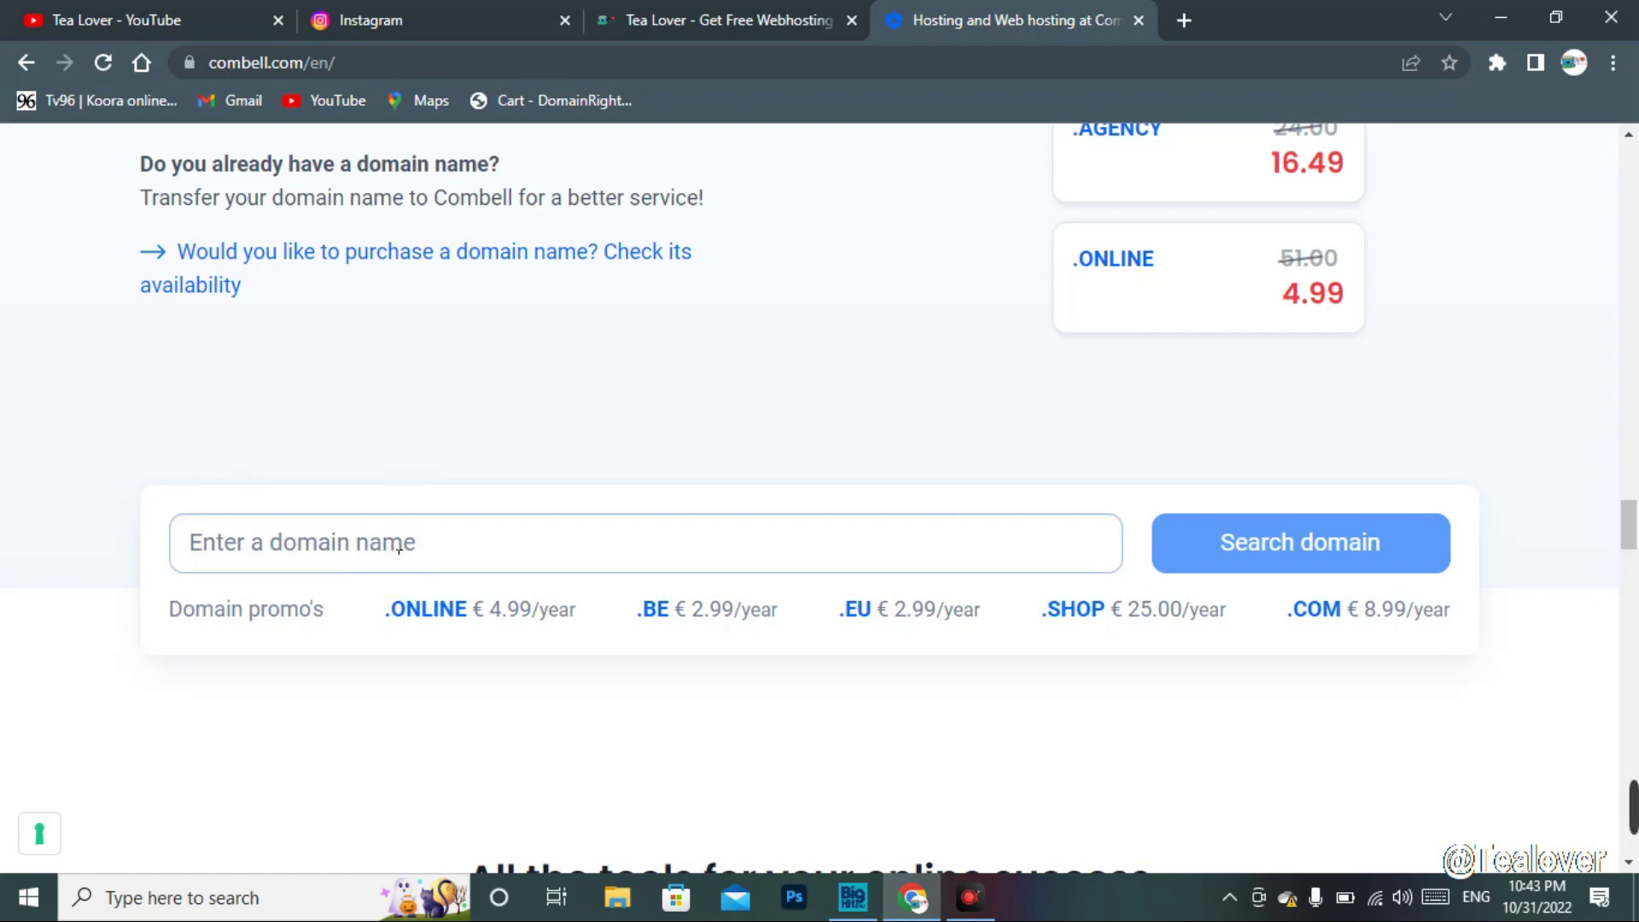
pyautogui.write('te')
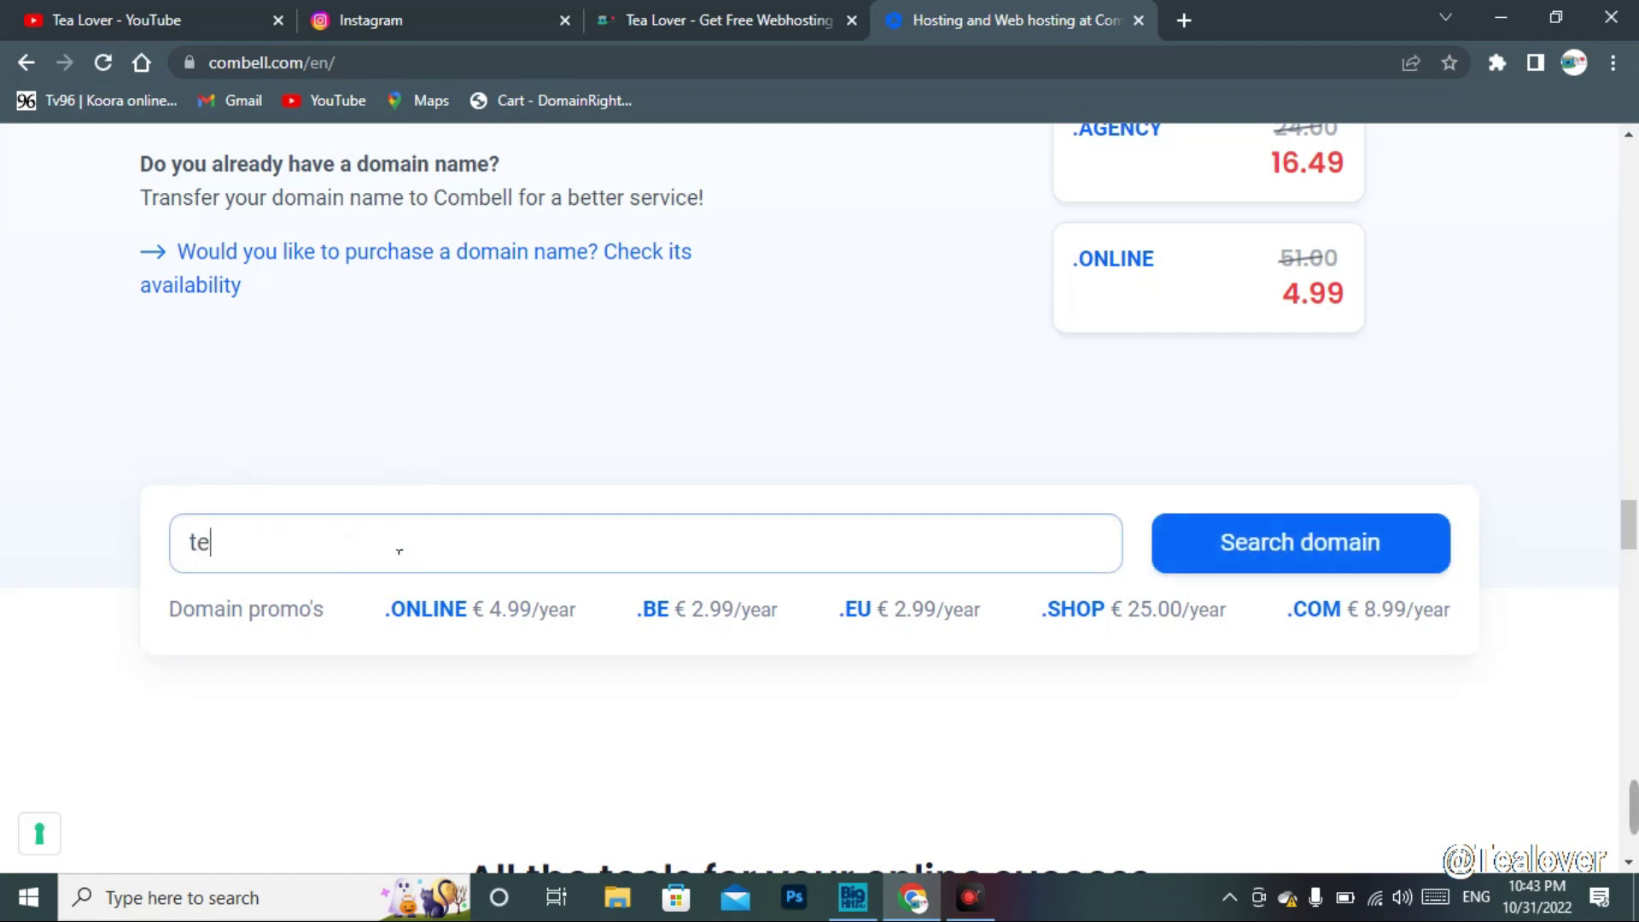
pyautogui.write('aloverofficial')
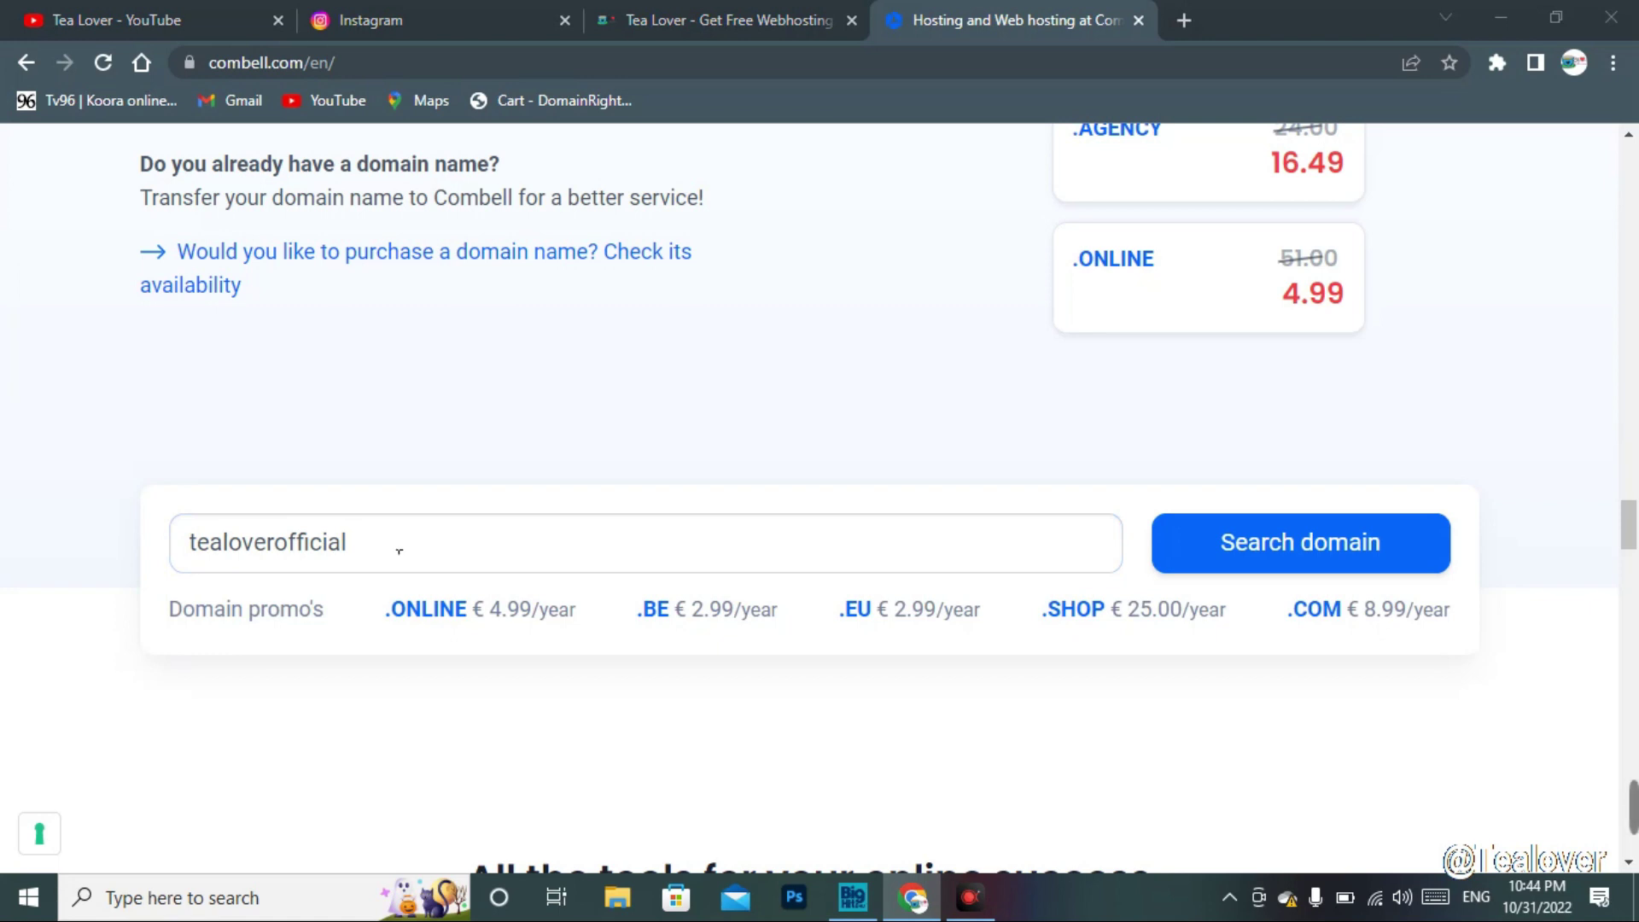
pyautogui.write('.free')
pyautogui.click(1349, 538)
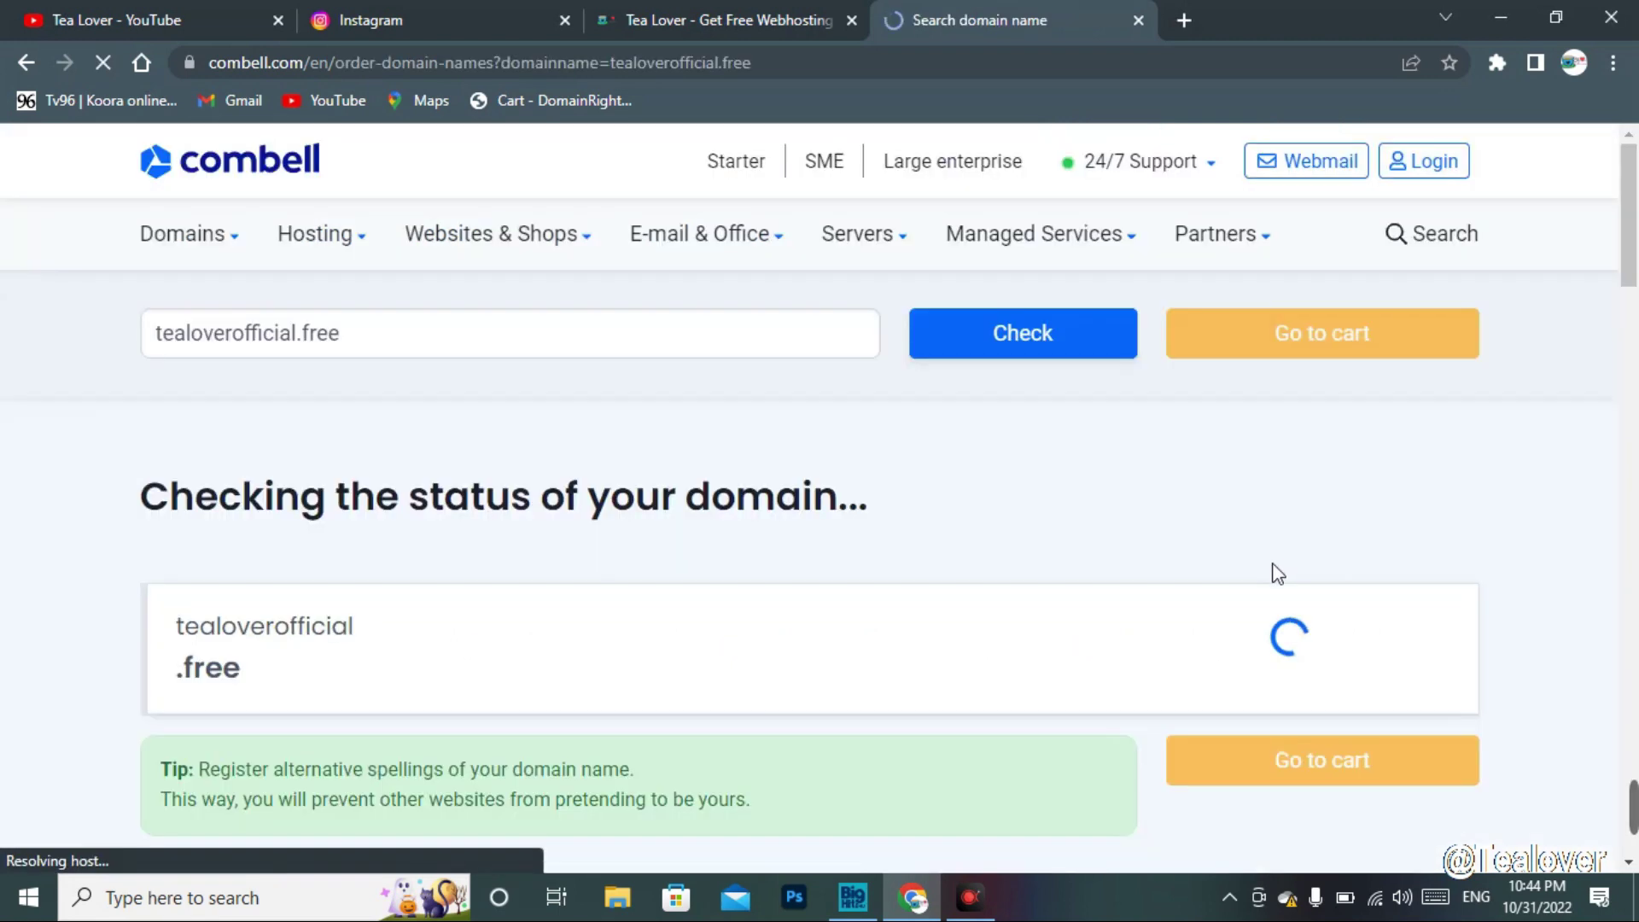
# Review the results showing .free as pre-registration only, plus alternative extensions' yearly prices
pyautogui.scroll(-1, 1278, 574)
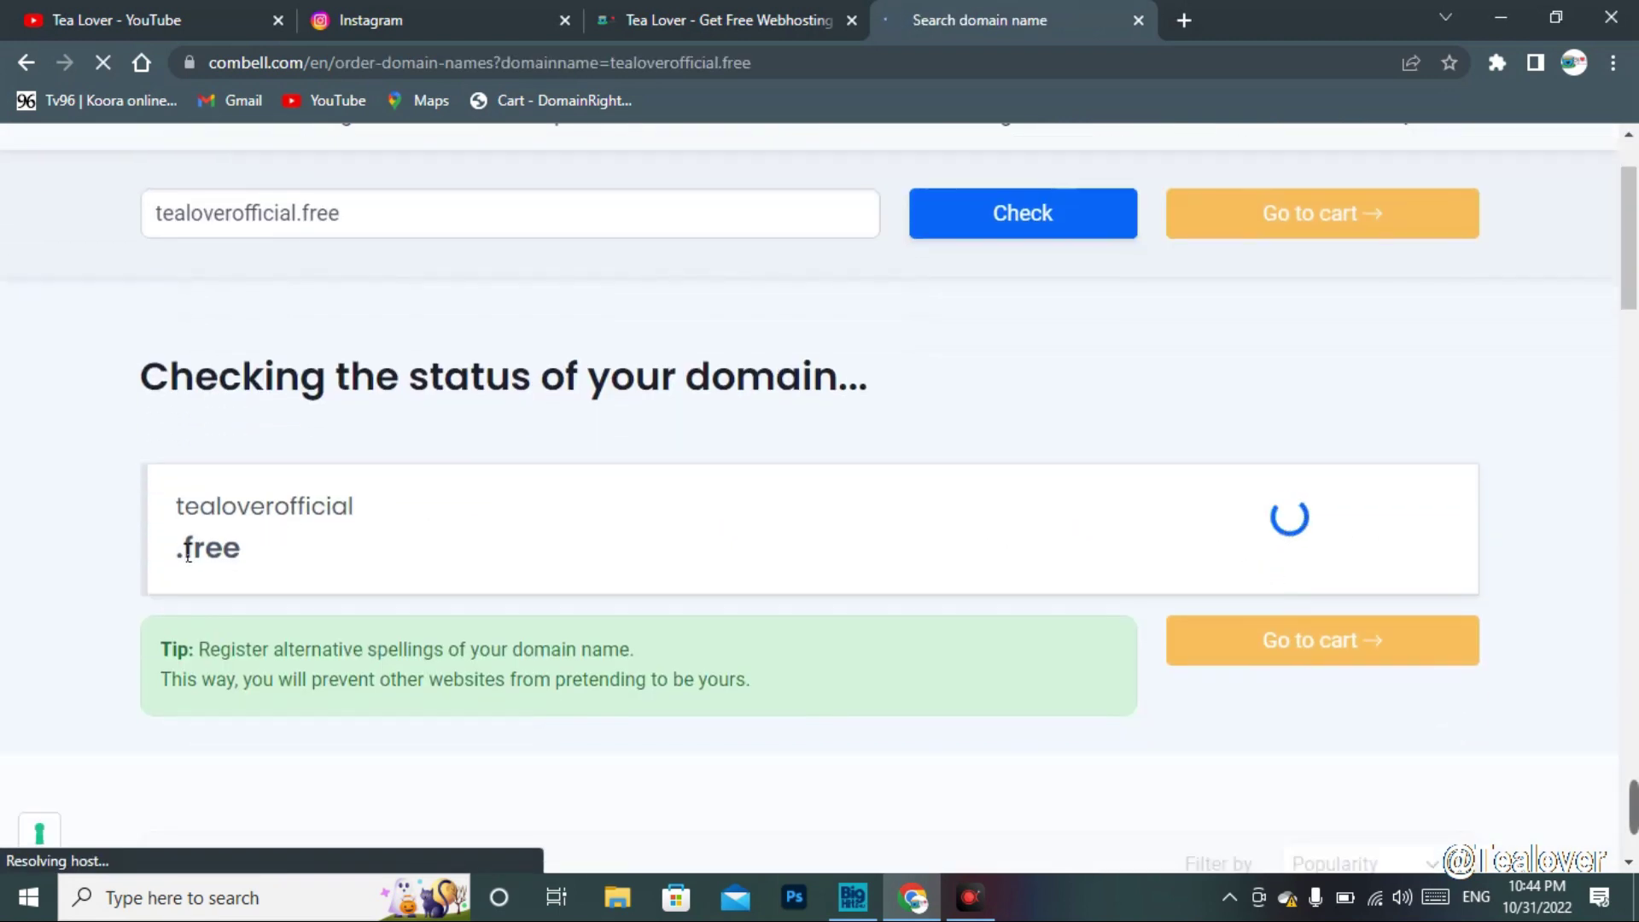
pyautogui.doubleClick(430, 541)
pyautogui.scroll(-3, 431, 541)
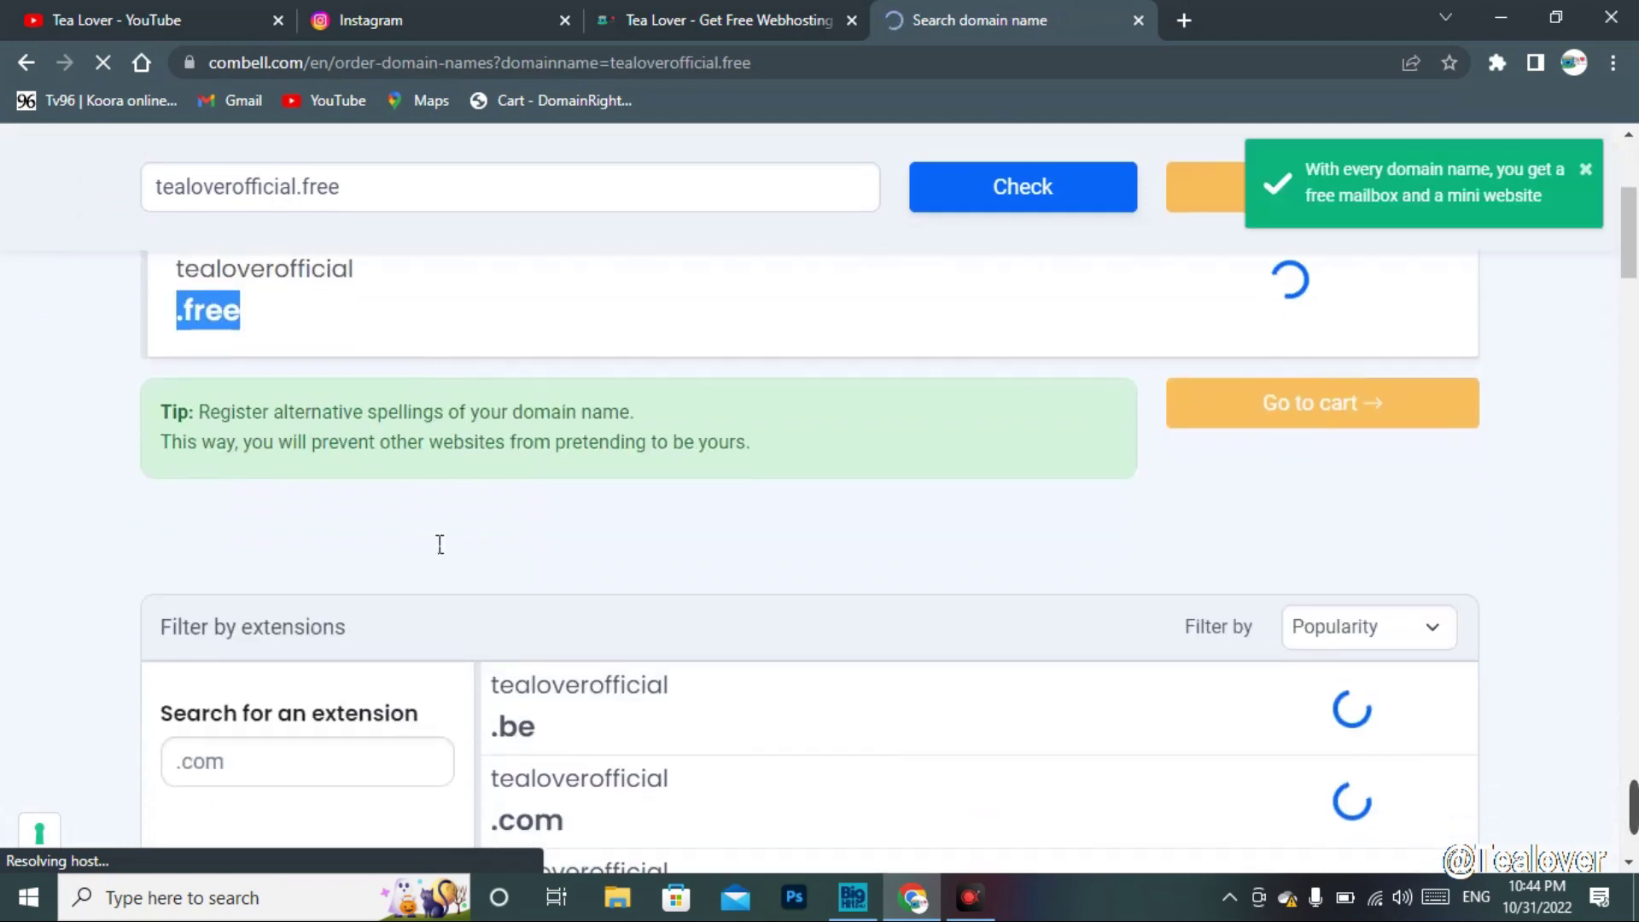
pyautogui.click(771, 583)
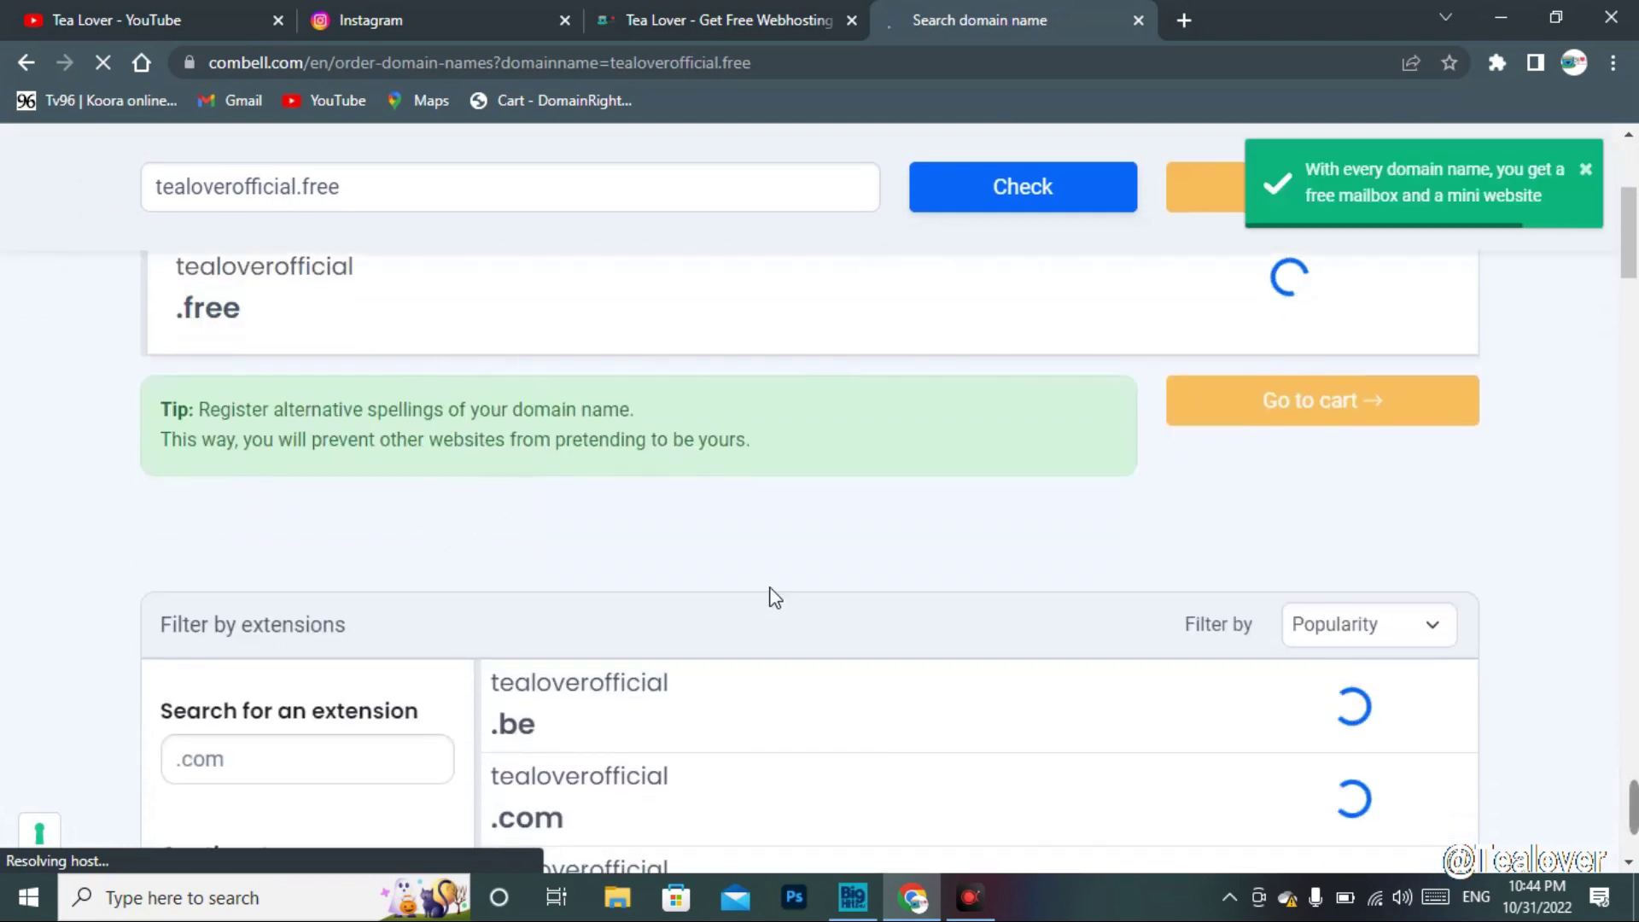
pyautogui.scroll(-3, 905, 496)
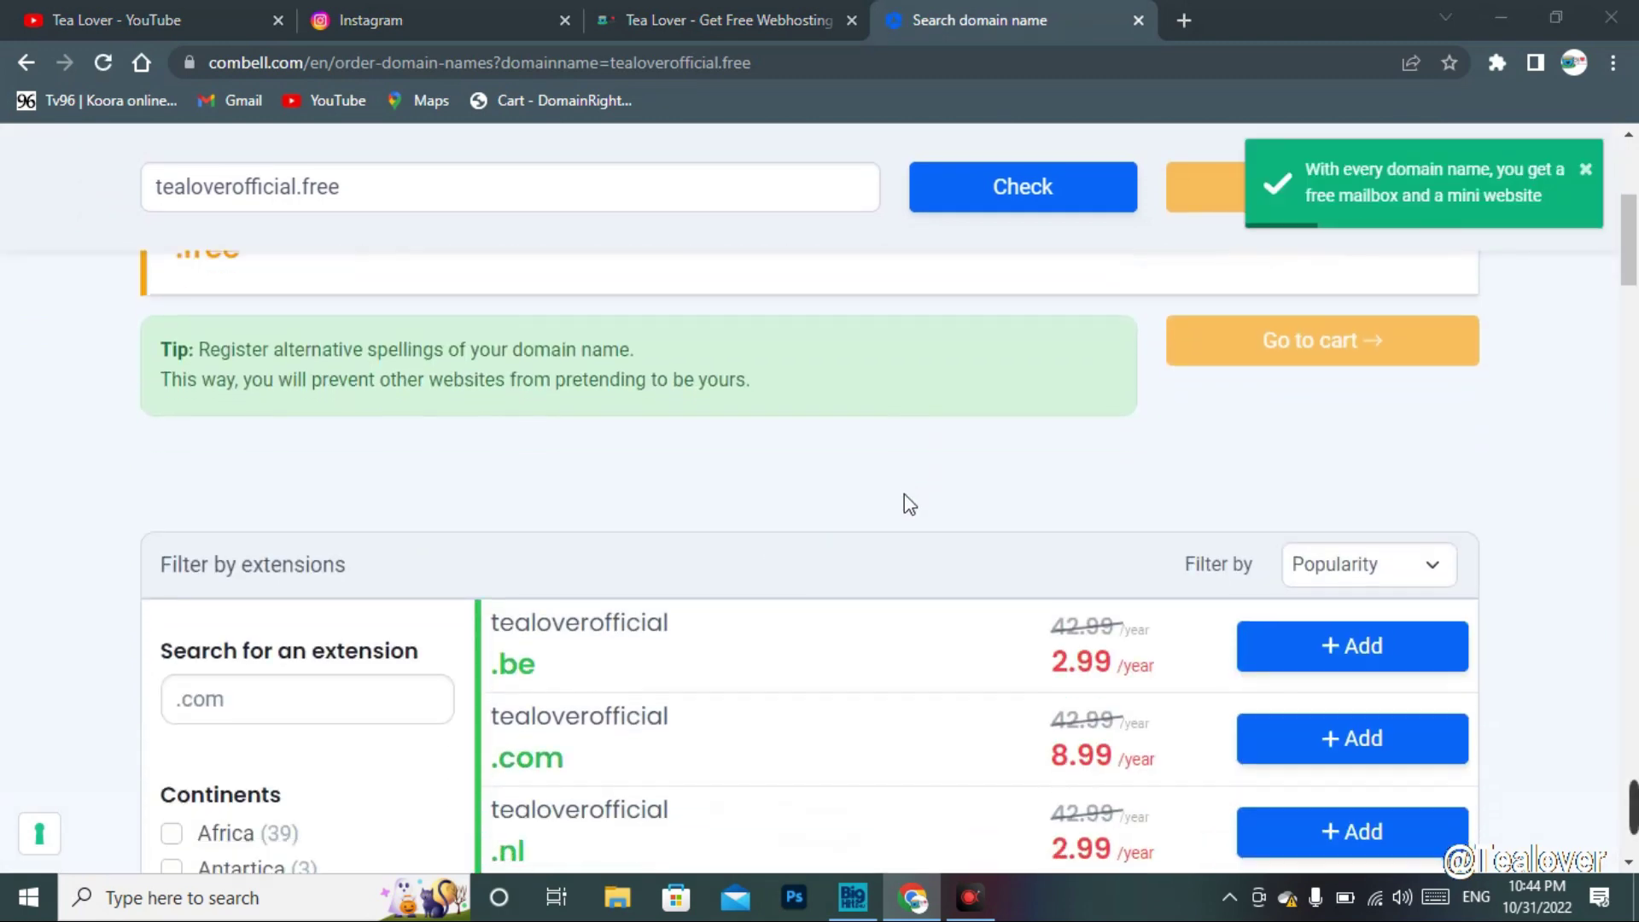
pyautogui.scroll(-3, 636, 457)
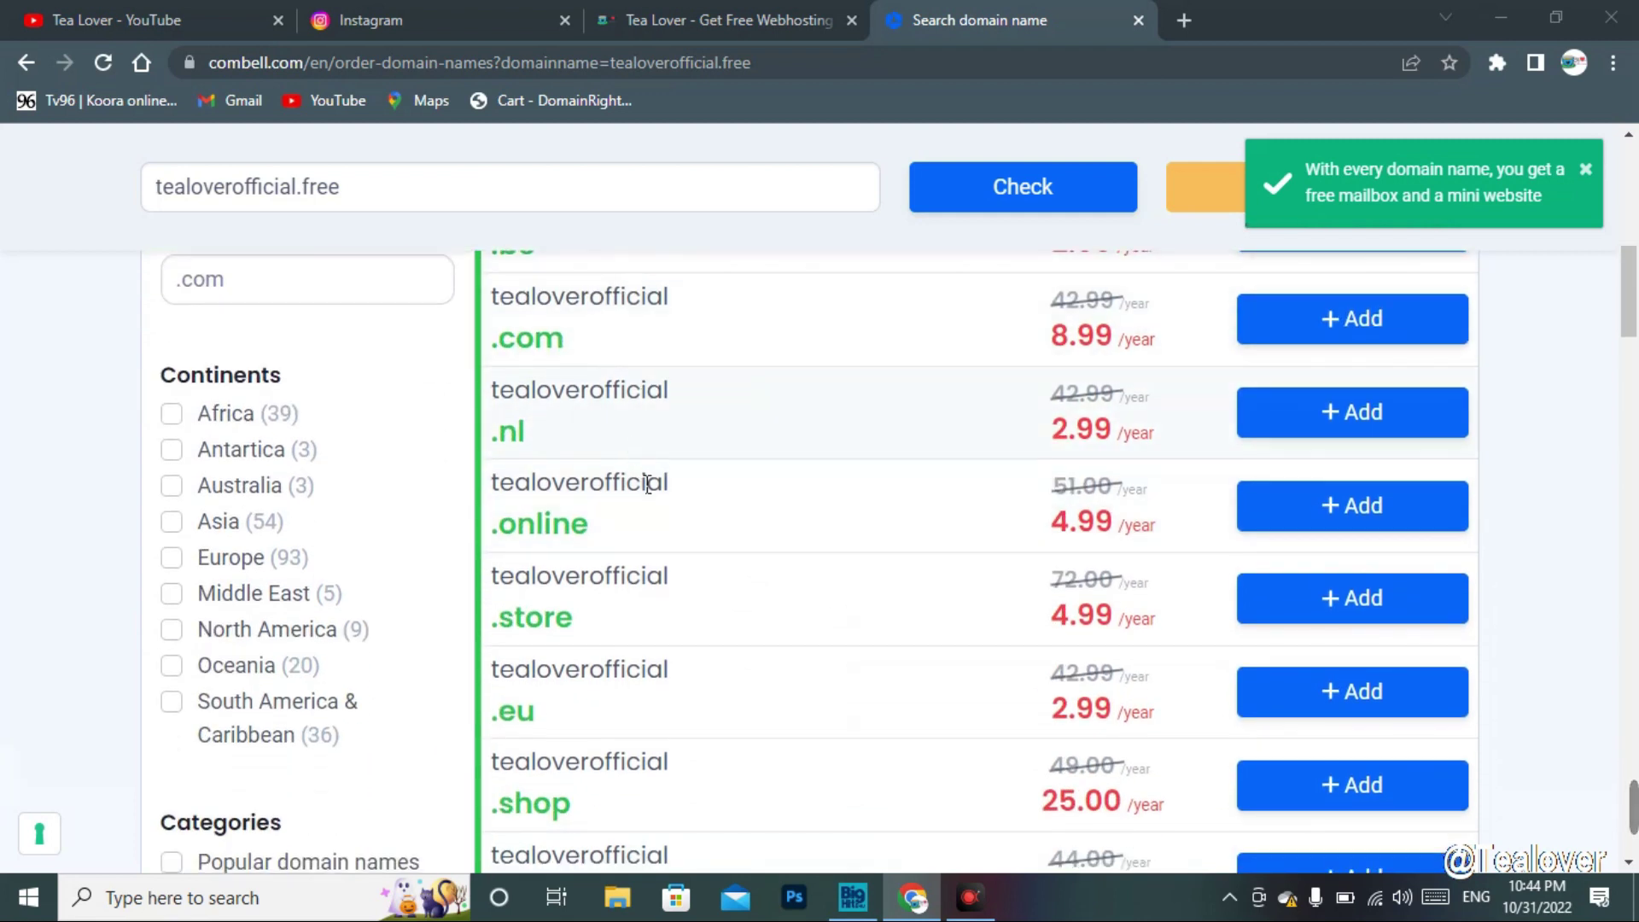
pyautogui.scroll(-3, 647, 530)
pyautogui.scroll(-10, 1303, 465)
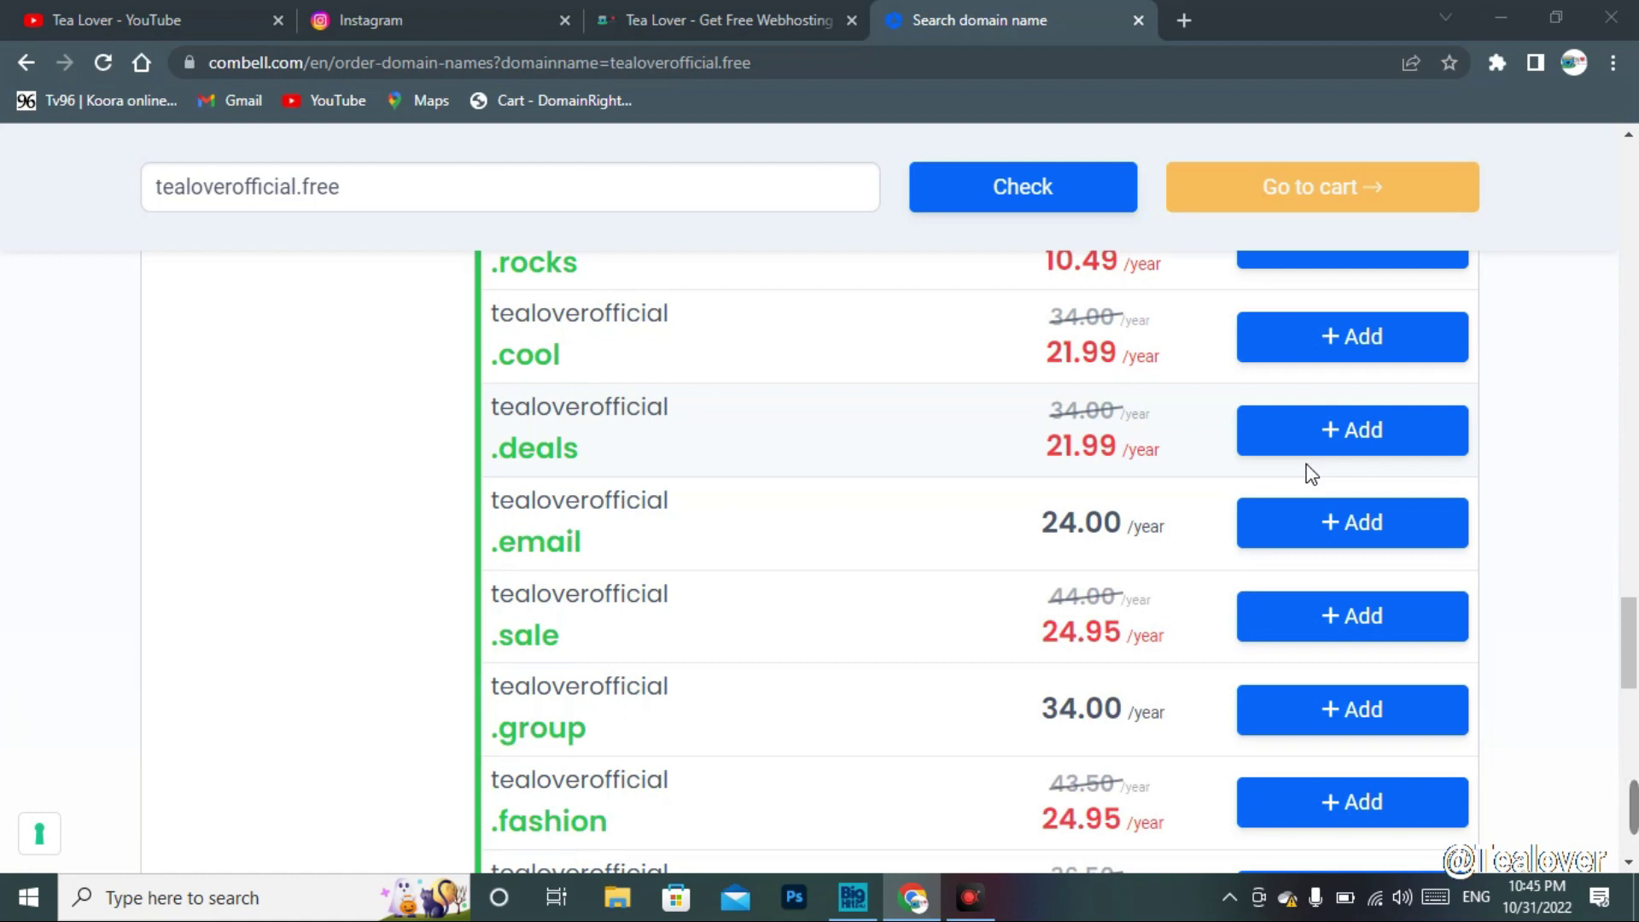
pyautogui.scroll(15, 849, 623)
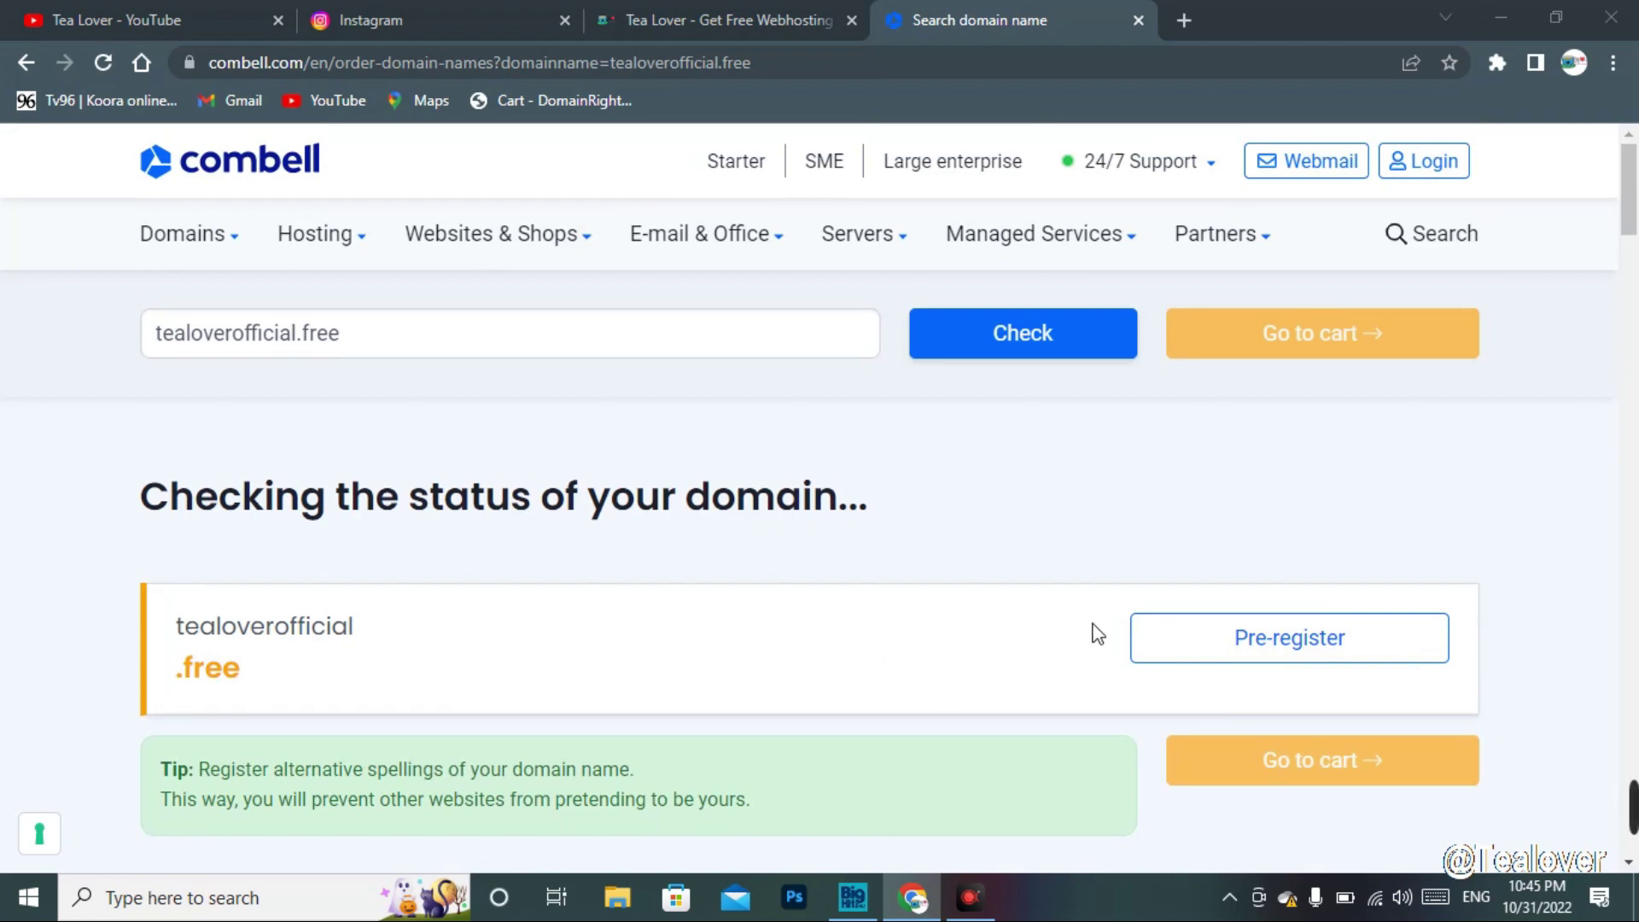
# Pre-register tealoverofficial.free, then glance over the Tea Lover YouTube videos
pyautogui.click(1271, 653)
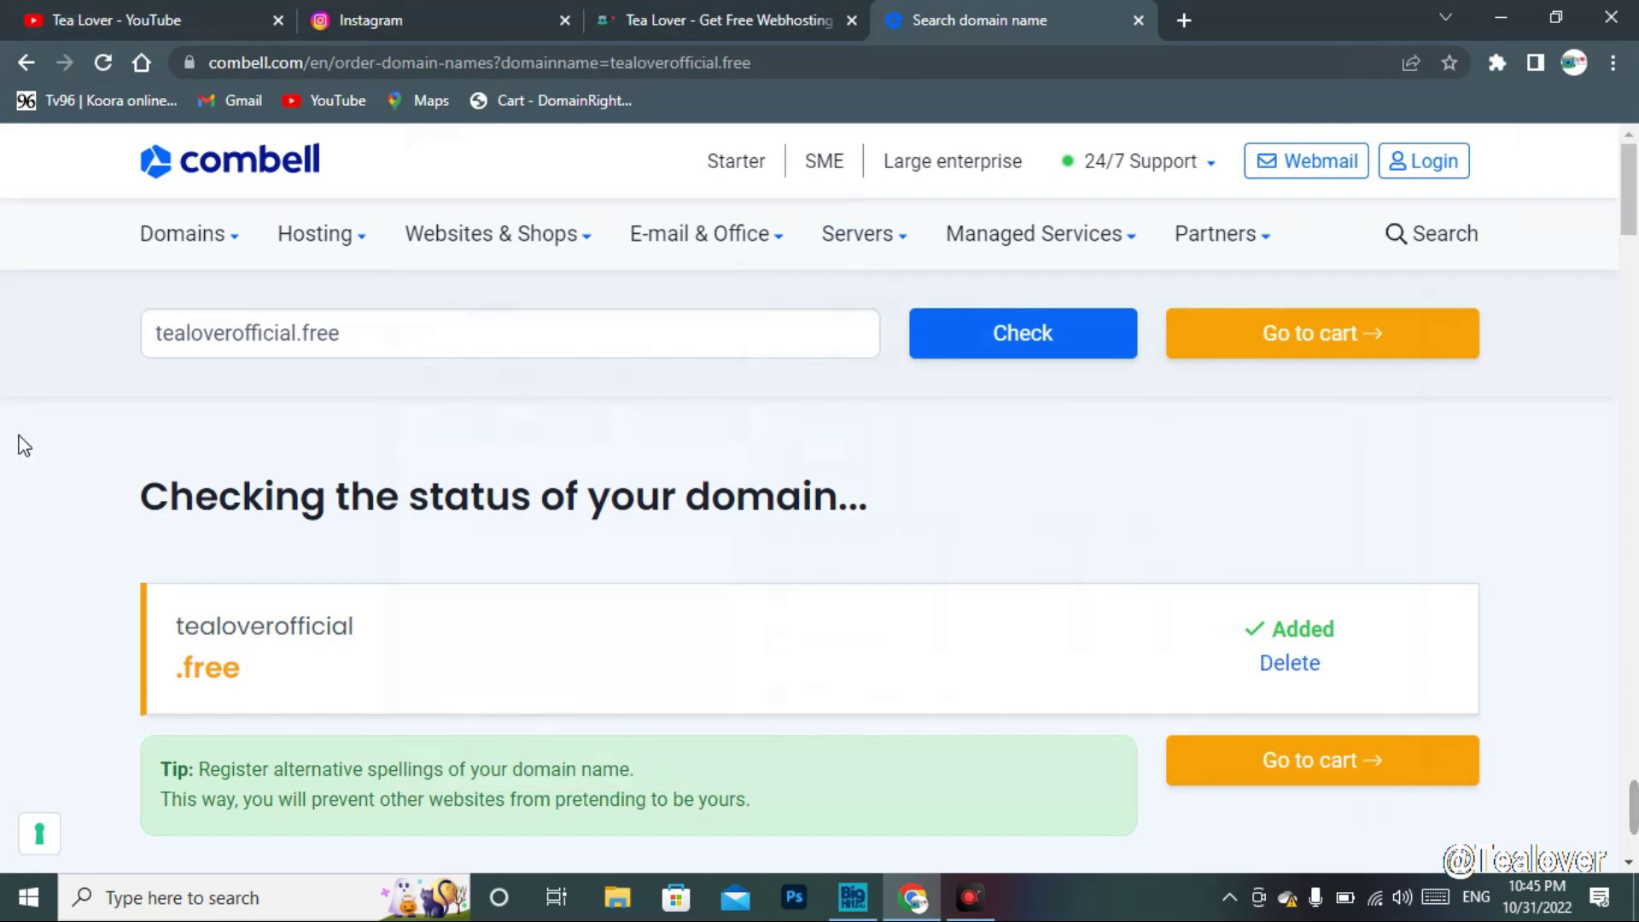
pyautogui.click(223, 4)
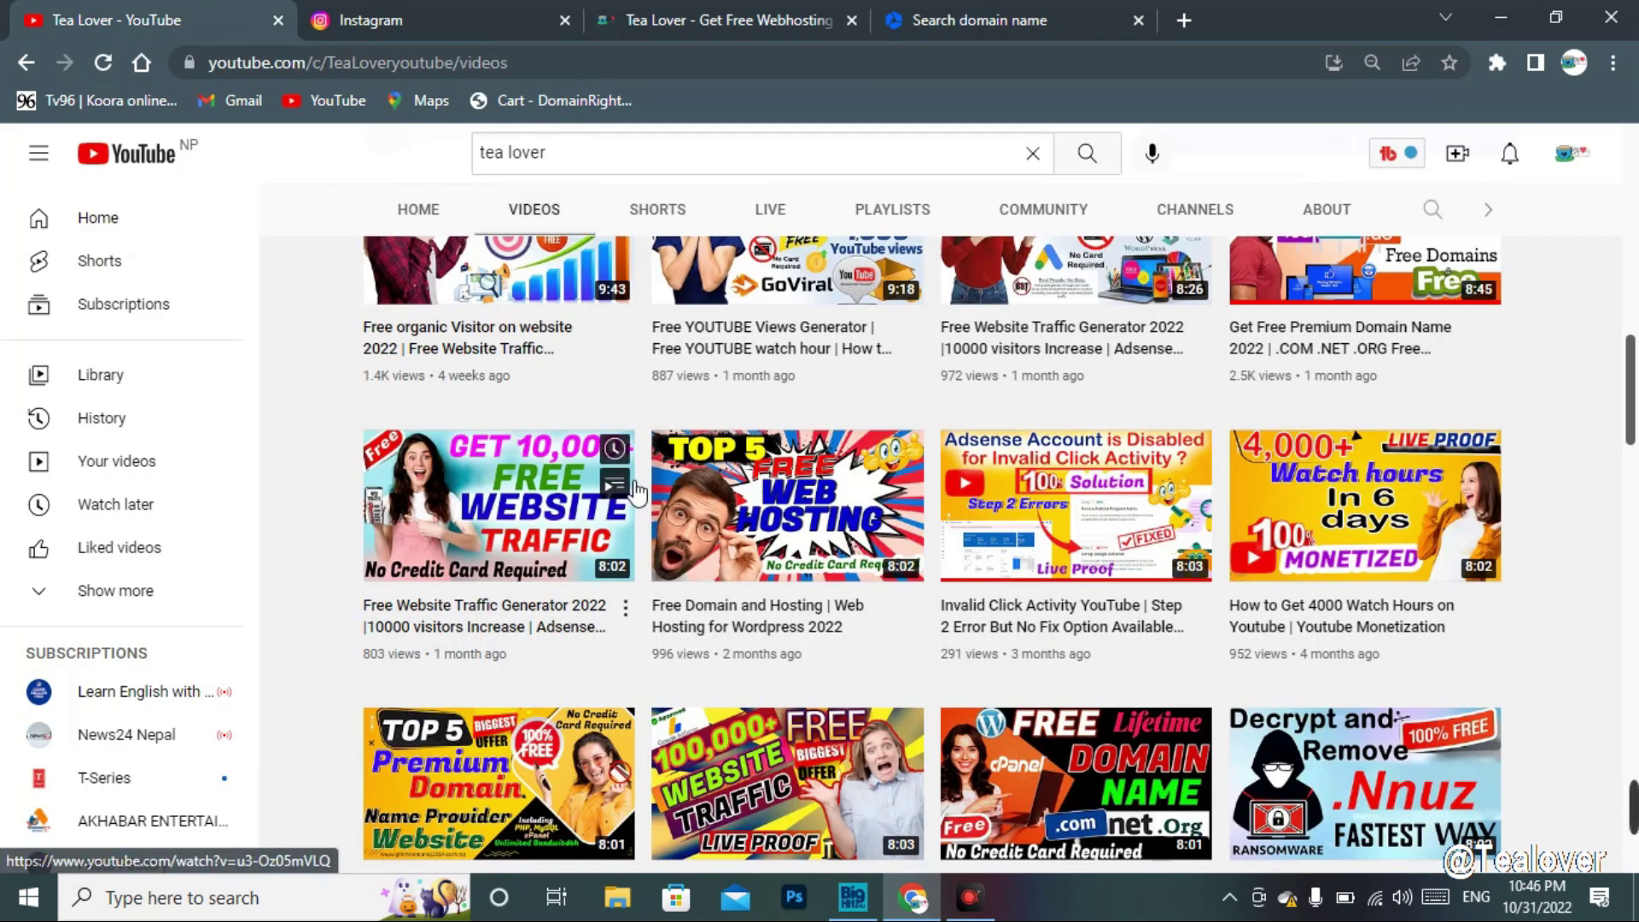
pyautogui.scroll(-3, 653, 491)
pyautogui.scroll(-15, 653, 491)
pyautogui.scroll(3, 800, 510)
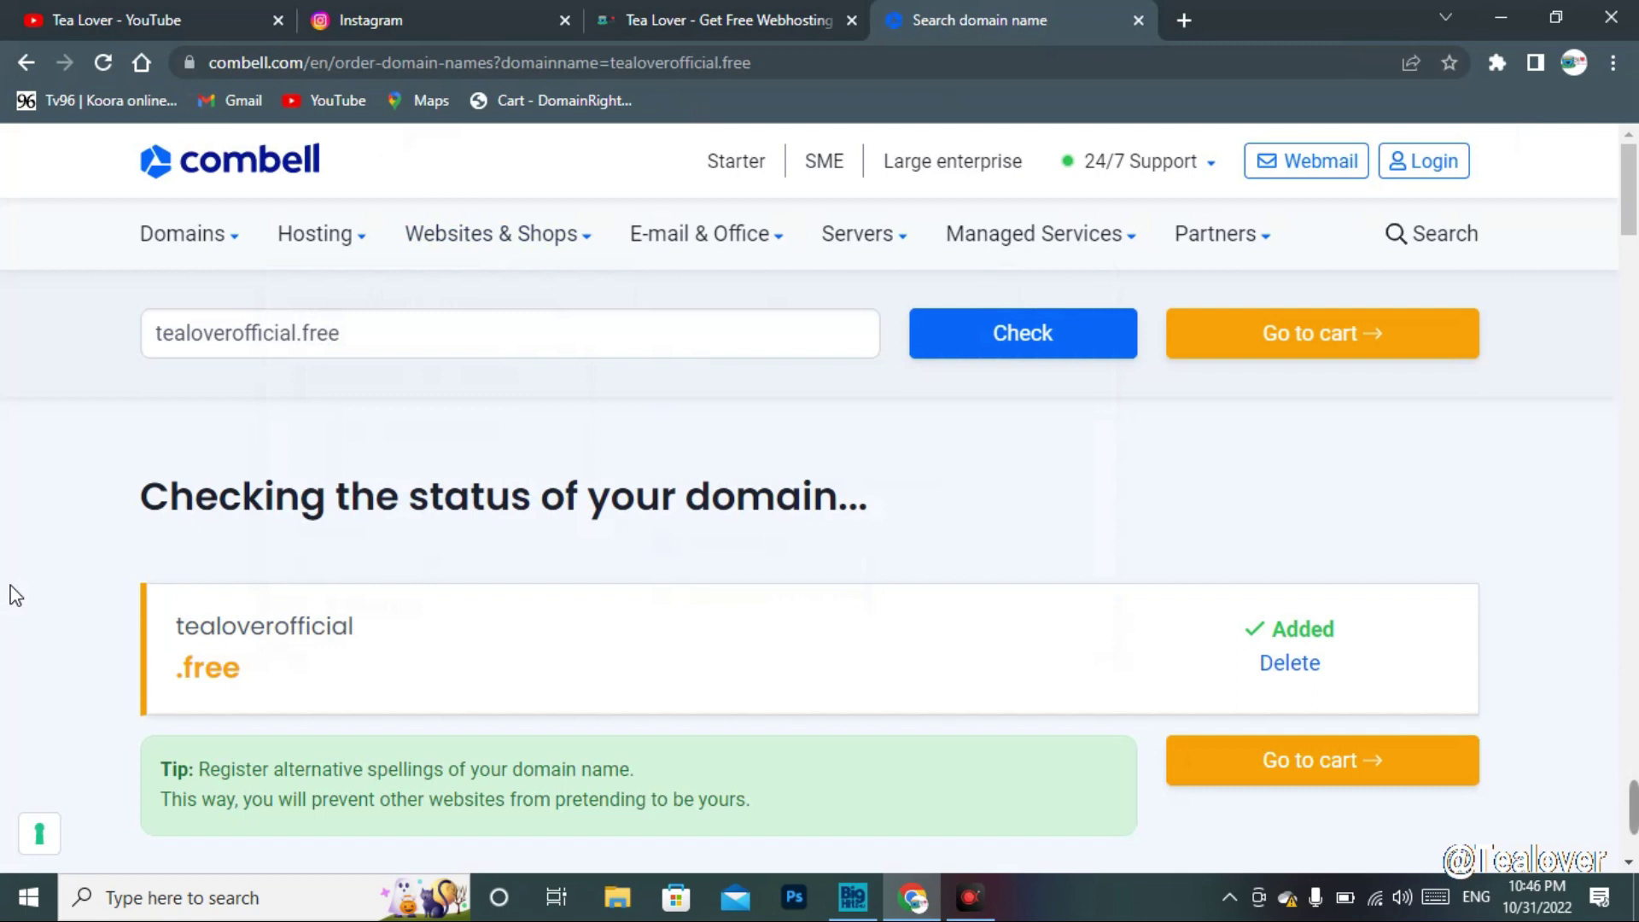
pyautogui.scroll(-2, 85, 568)
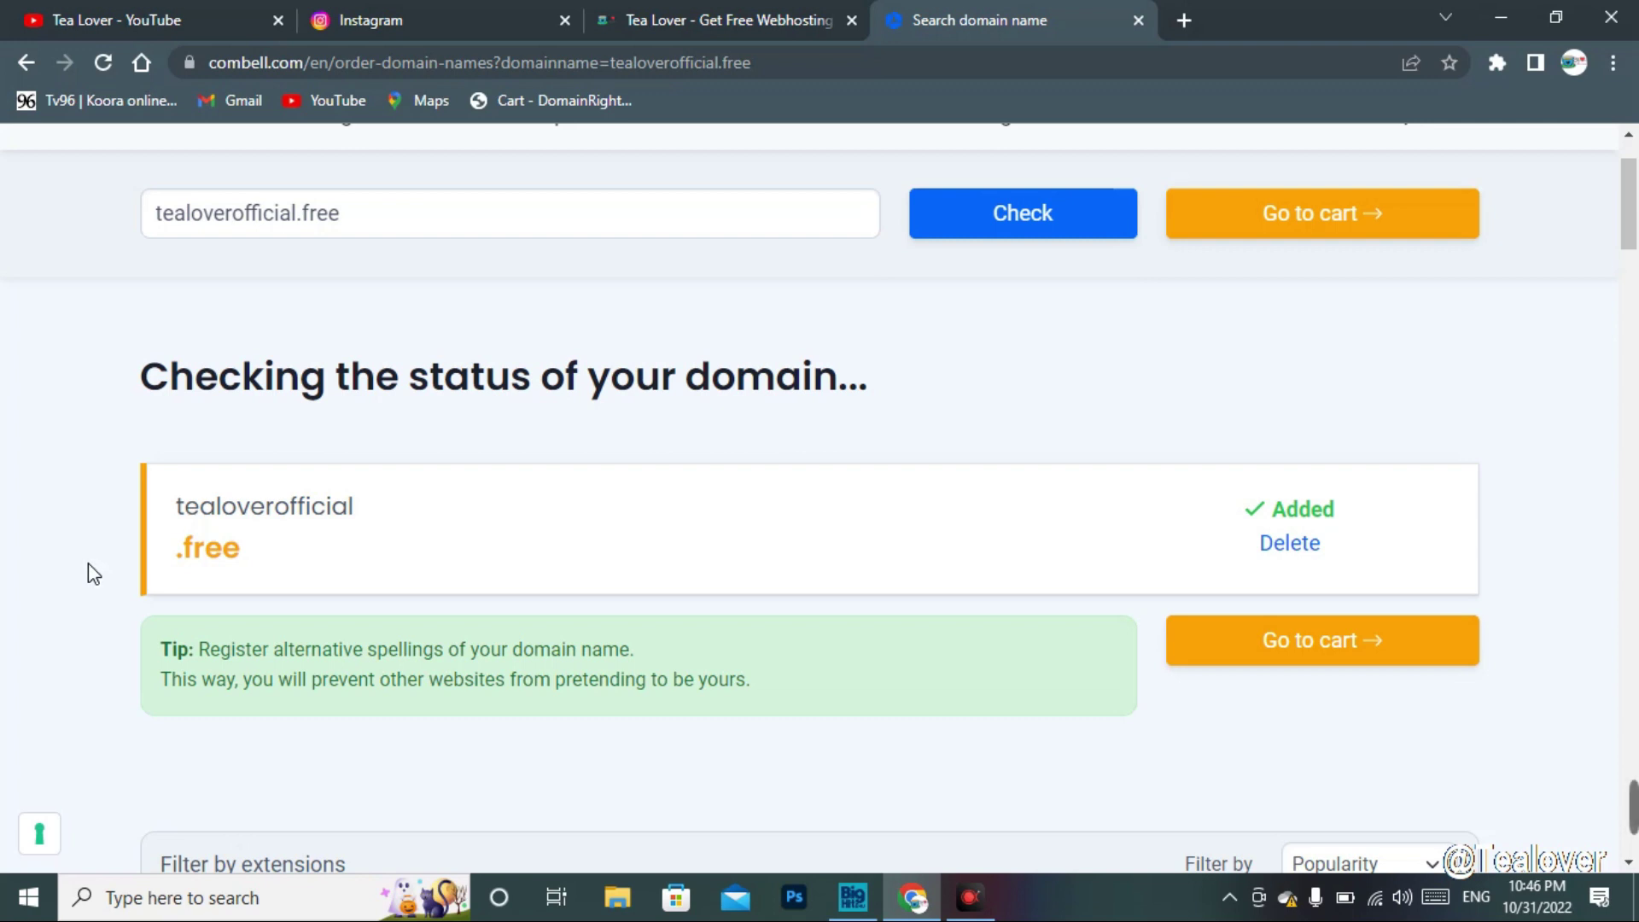
# Open the cart showing tealoverofficial.free as a free pre-registration totalling €0.00
pyautogui.click(1333, 642)
pyautogui.moveTo(990, 485); pyautogui.dragTo(1119, 508)
pyautogui.click(1063, 589)
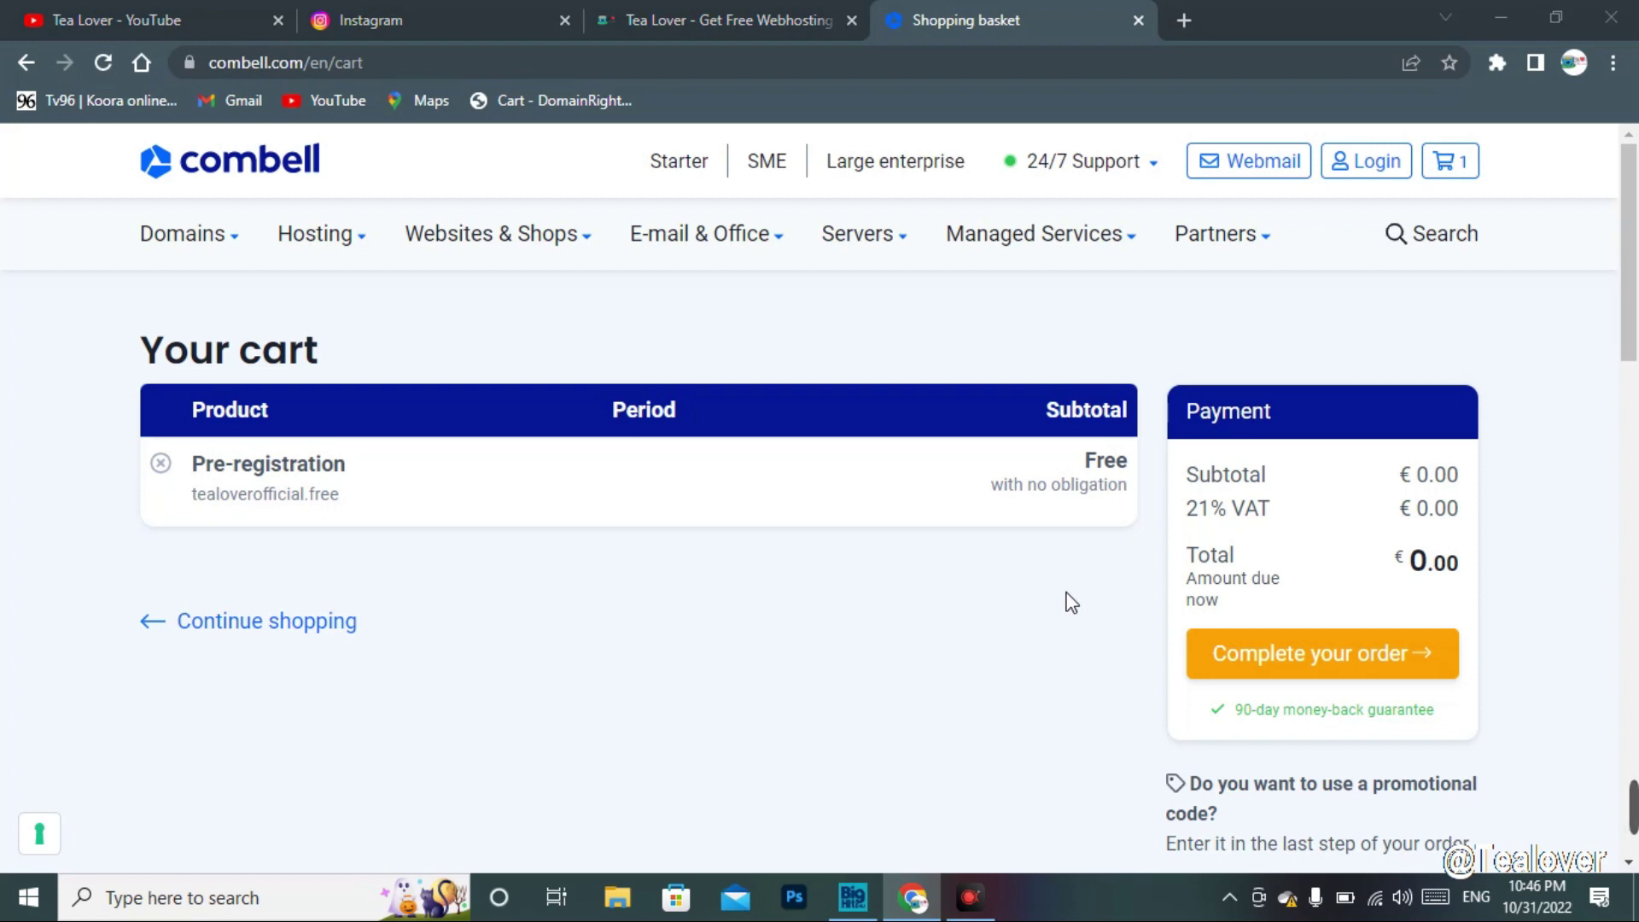
pyautogui.moveTo(1199, 555); pyautogui.dragTo(1389, 537)
pyautogui.click(1389, 537)
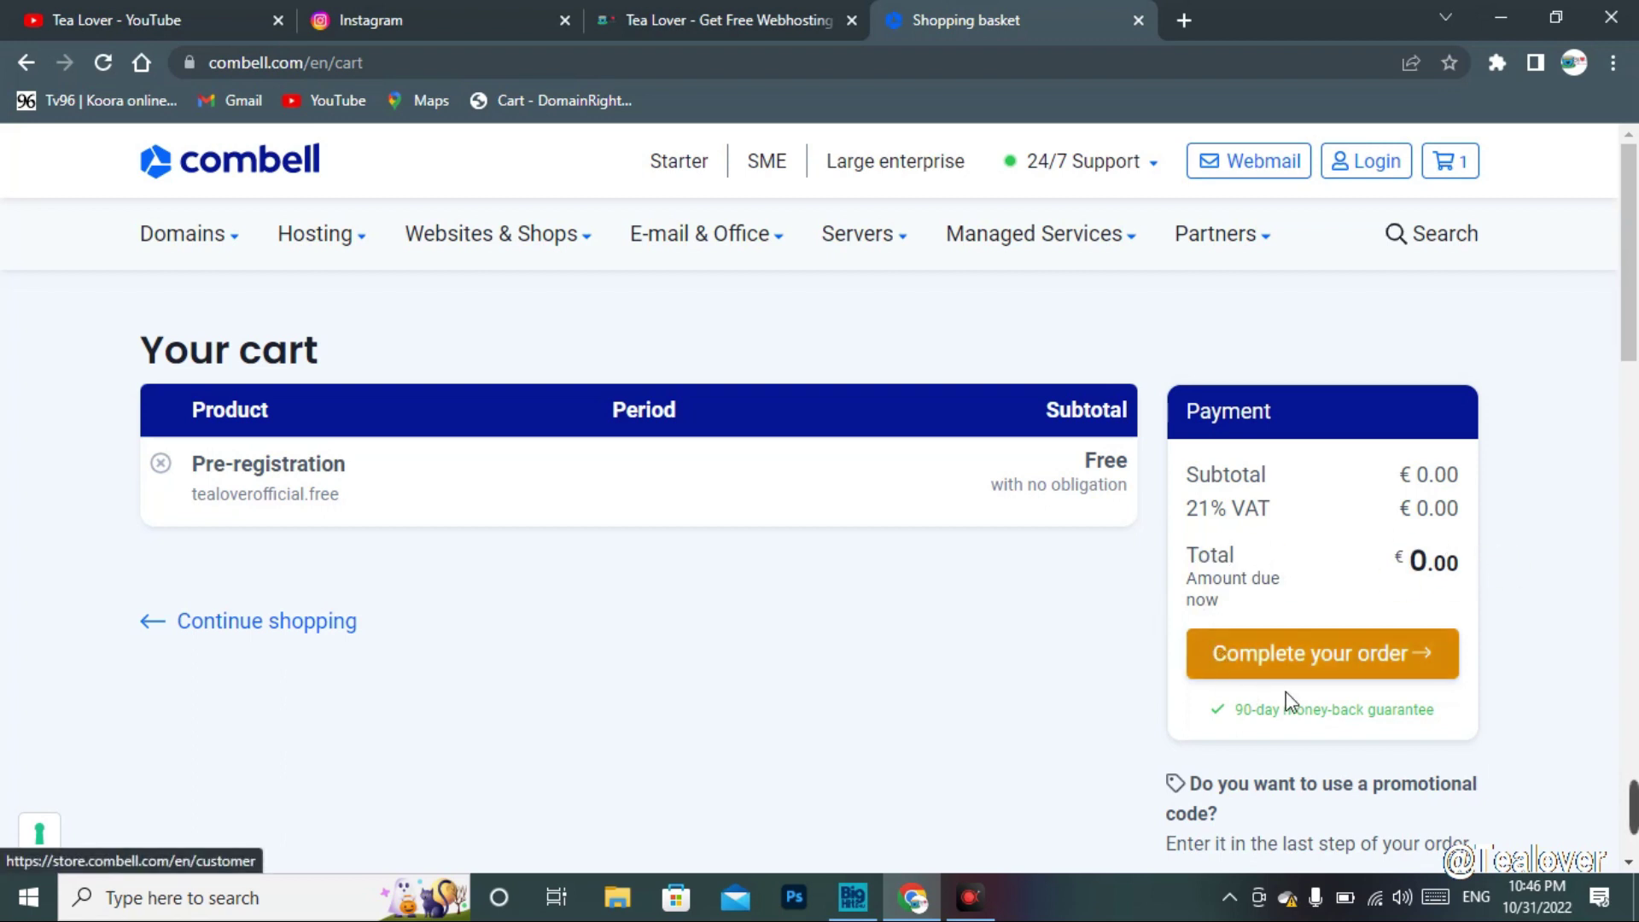
pyautogui.click(1319, 662)
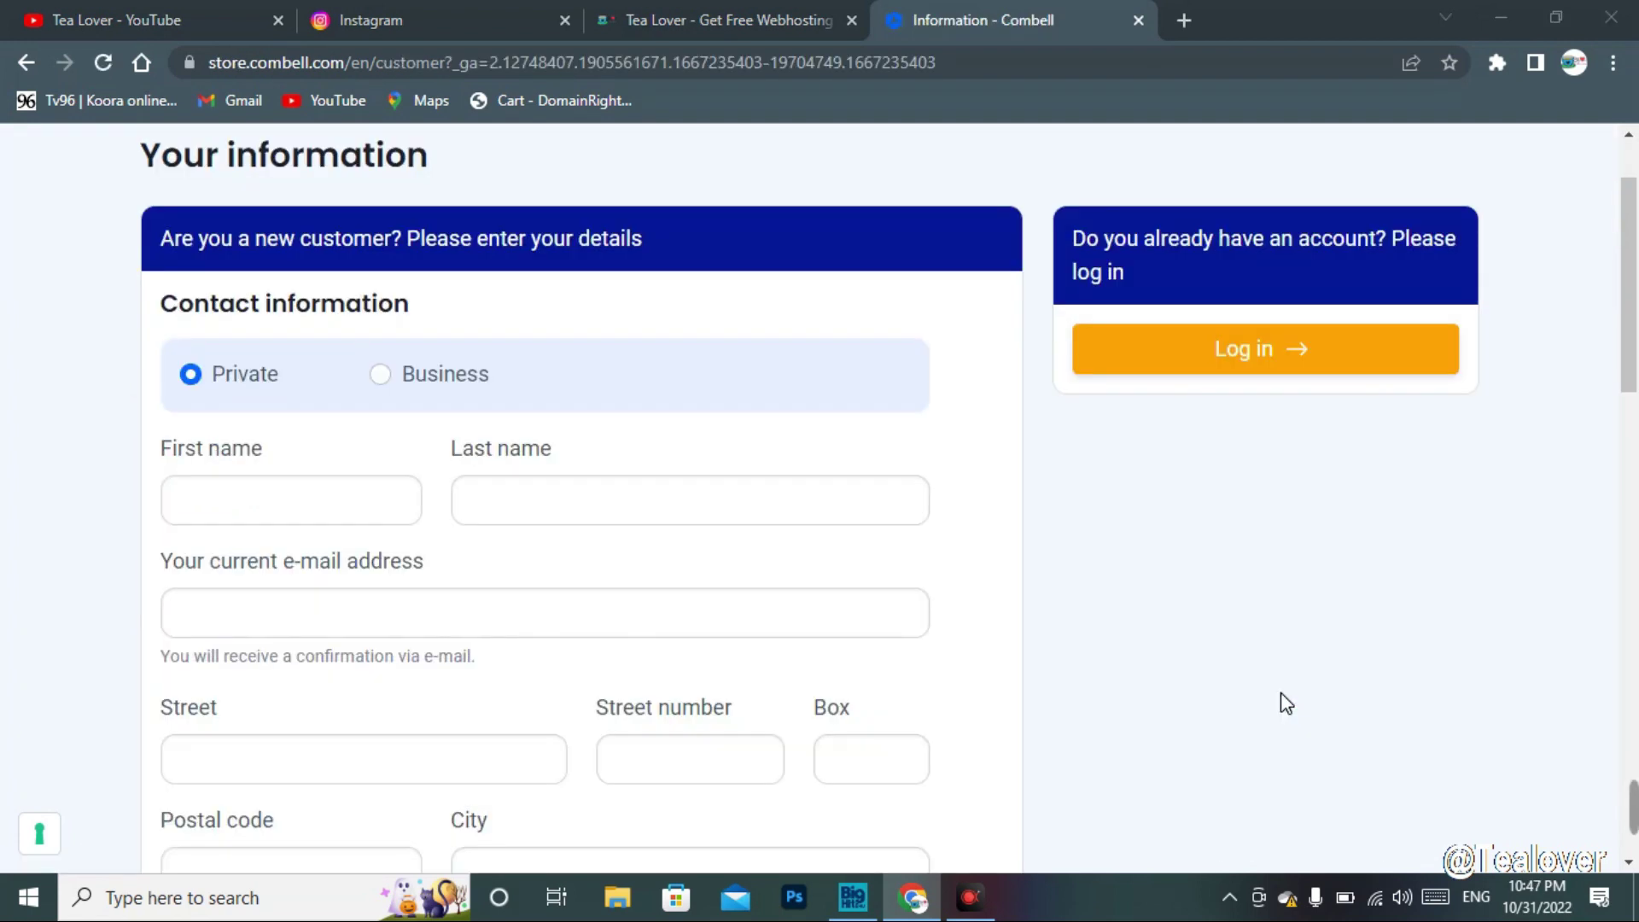
pyautogui.click(380, 502)
pyautogui.scroll(-3, 677, 575)
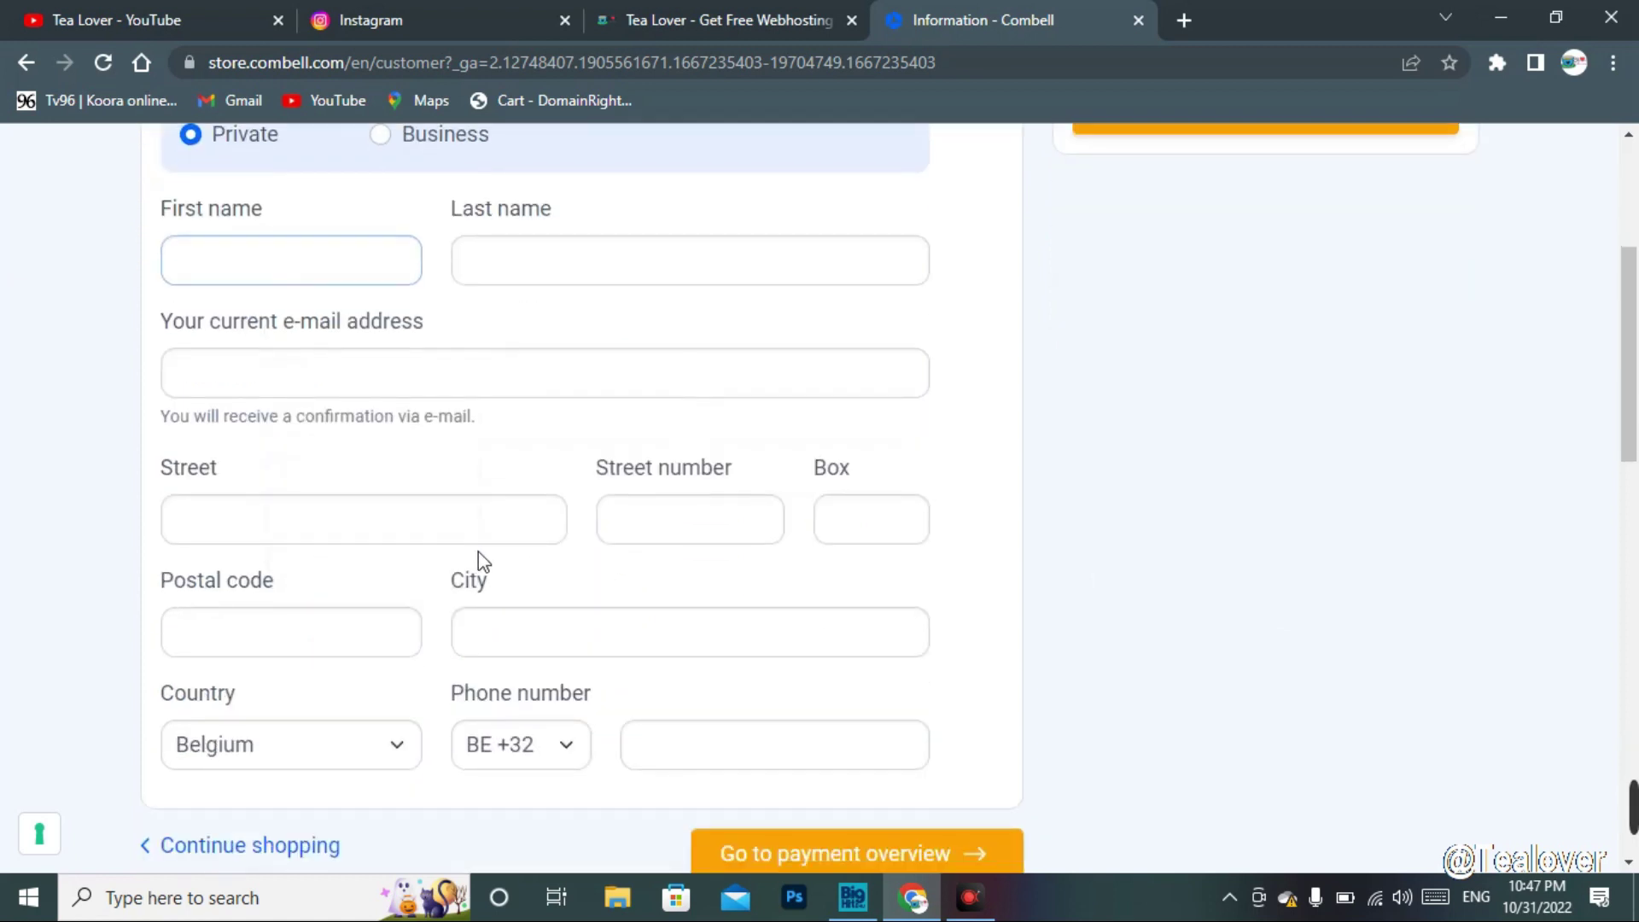
pyautogui.scroll(3, 461, 512)
pyautogui.click(307, 497)
pyautogui.click(328, 573)
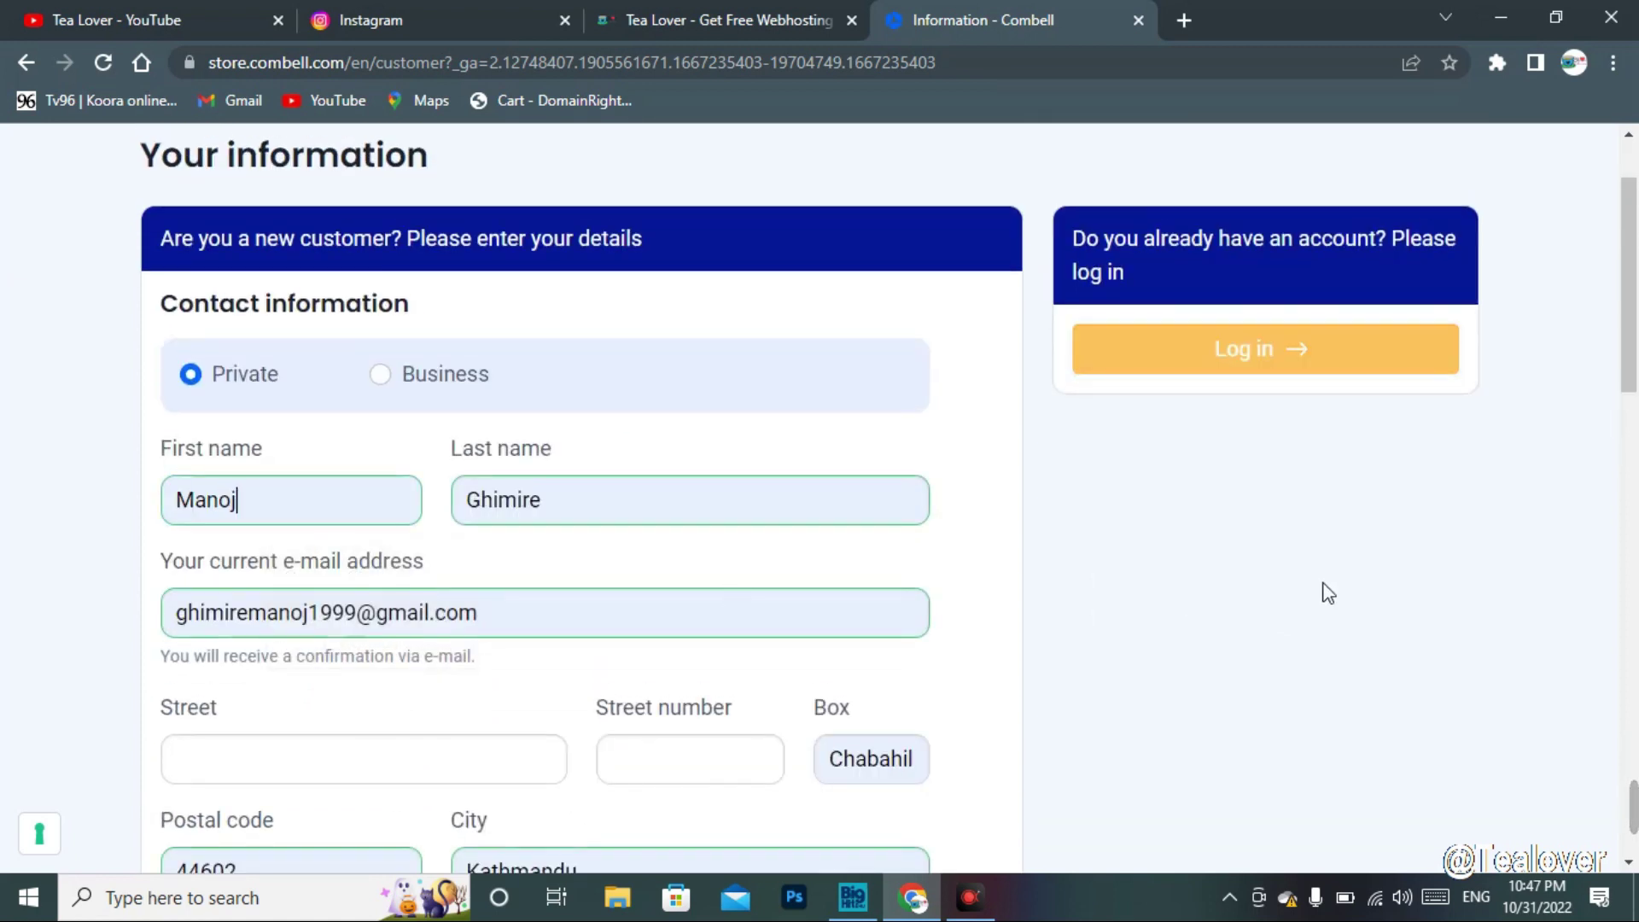
pyautogui.scroll(-1, 1080, 473)
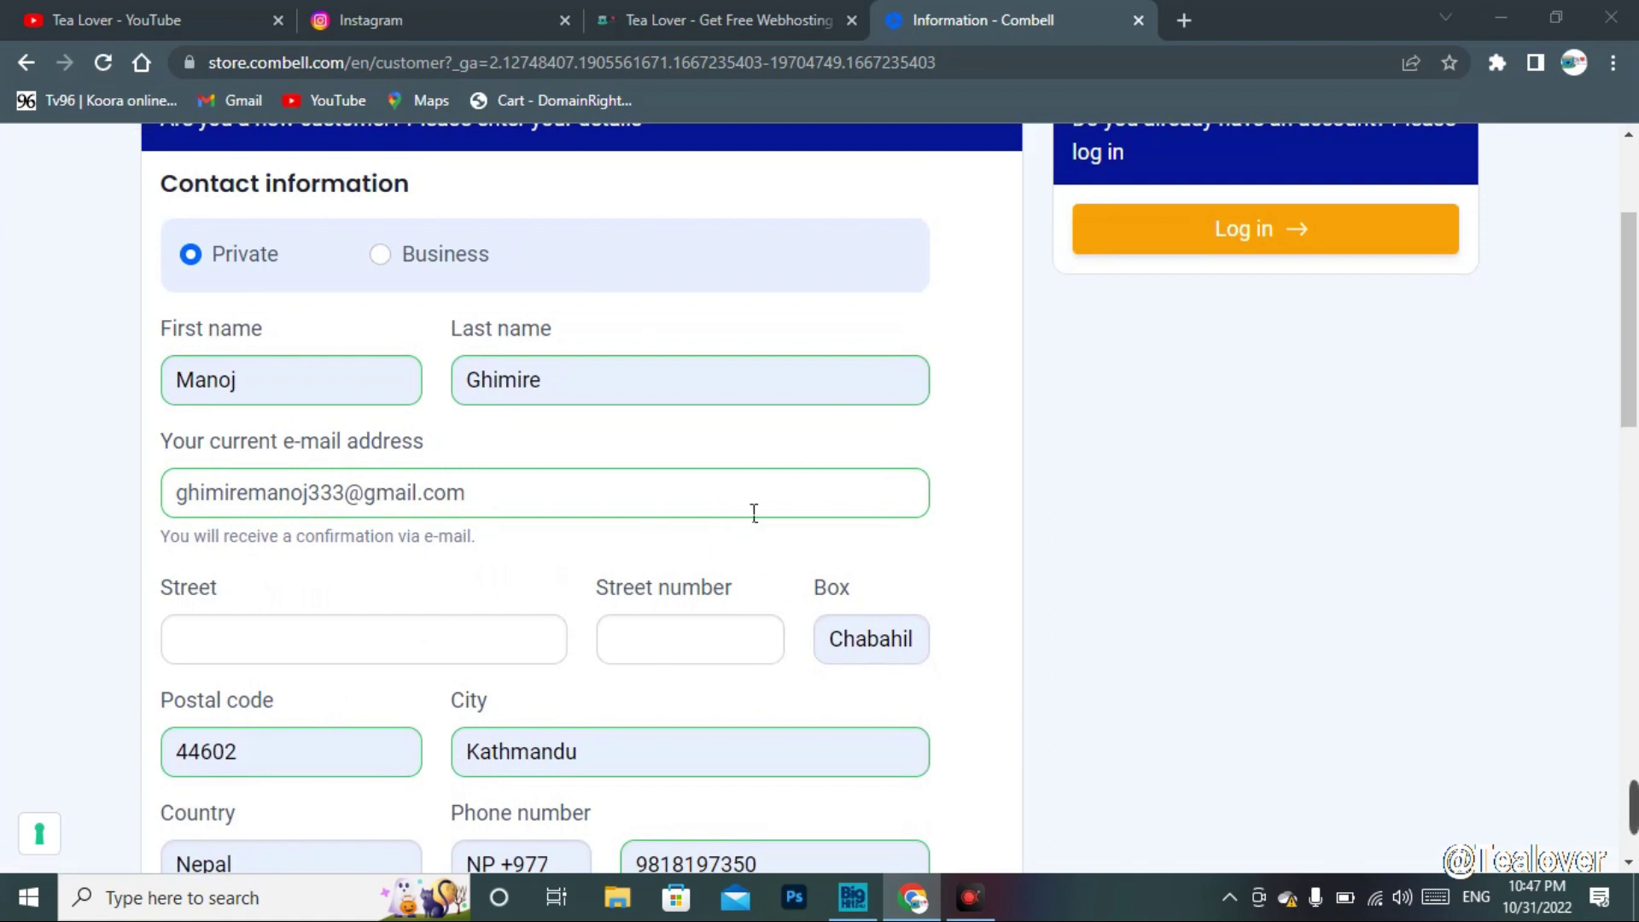
pyautogui.scroll(-3, 754, 512)
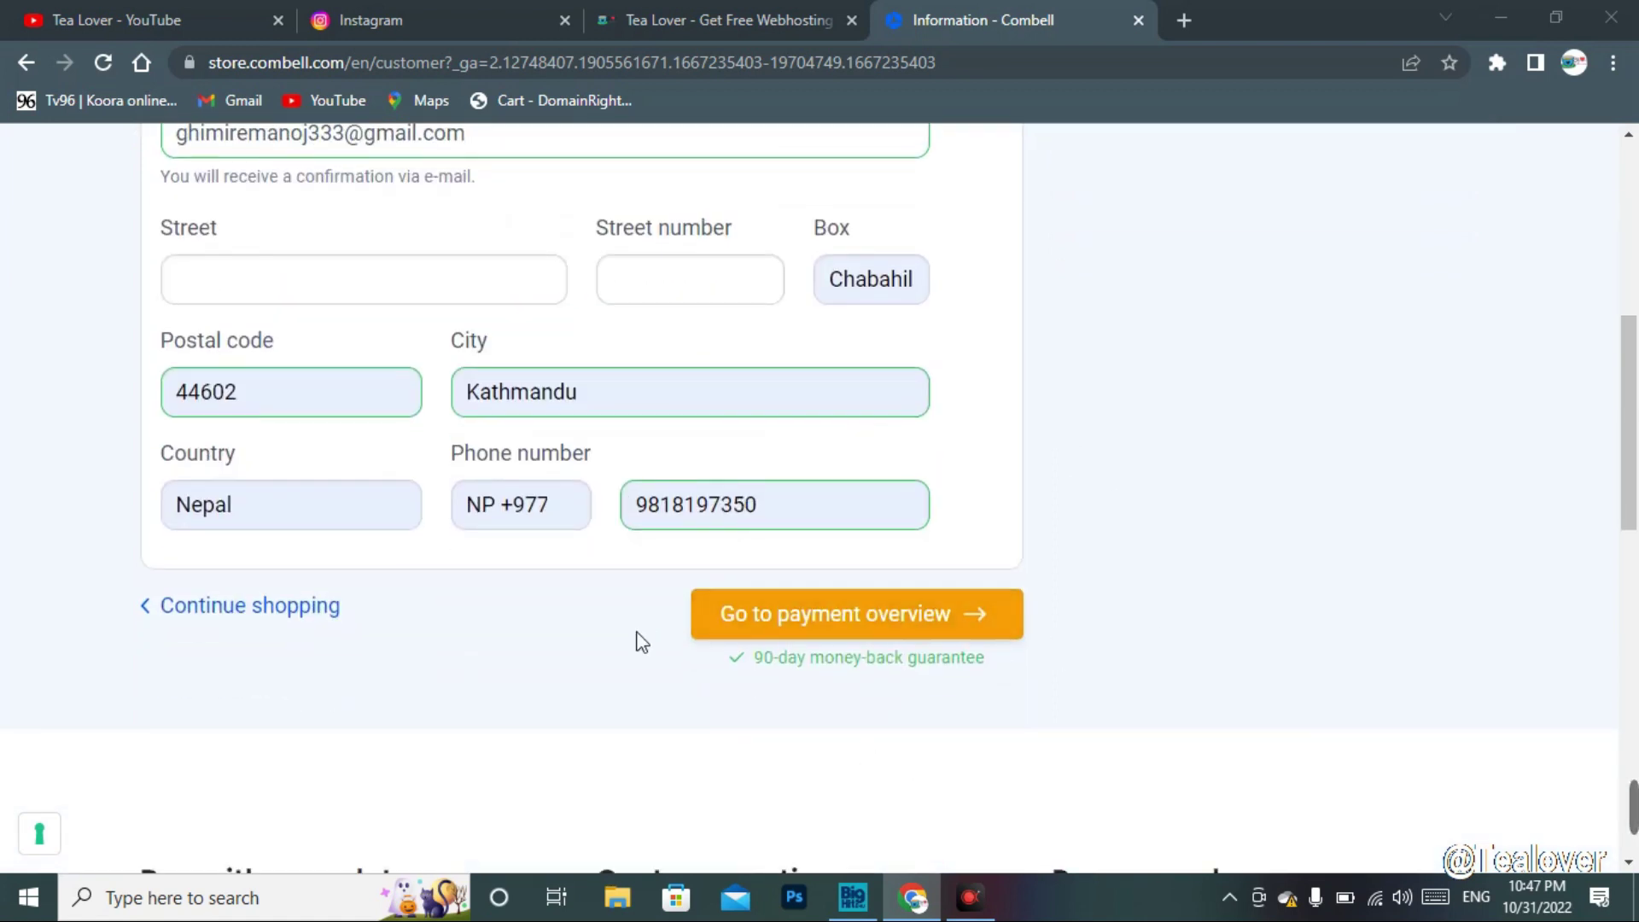
pyautogui.scroll(3, 1376, 552)
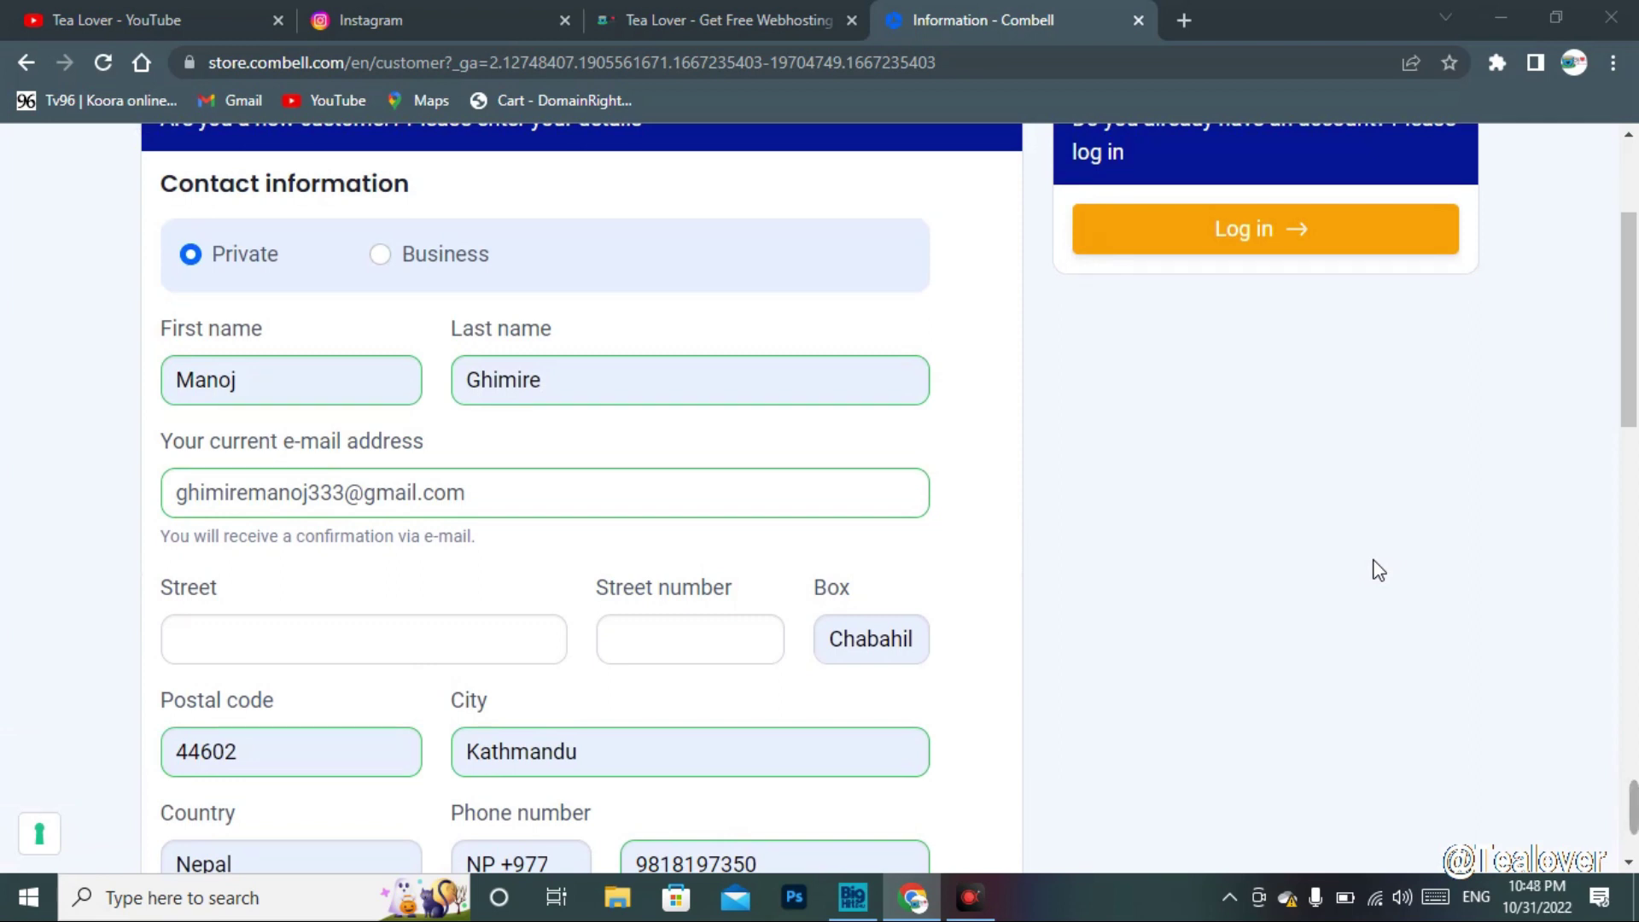
pyautogui.scroll(-4, 751, 530)
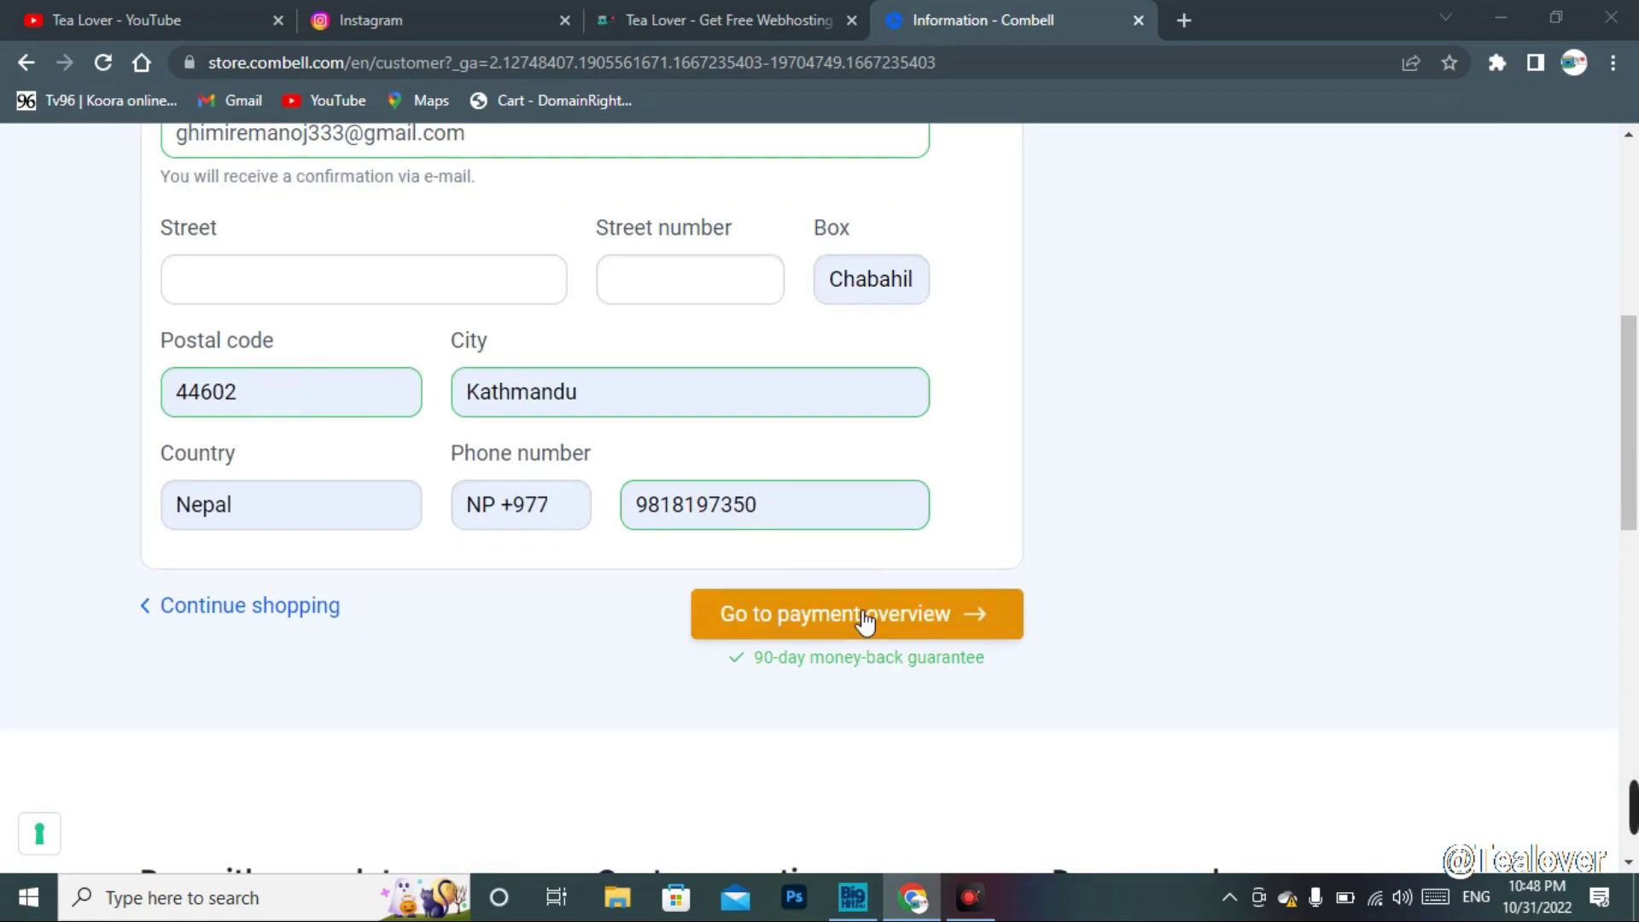
# Accept the general conditions and privacy policy on the payment overview and place the order
pyautogui.click(883, 614)
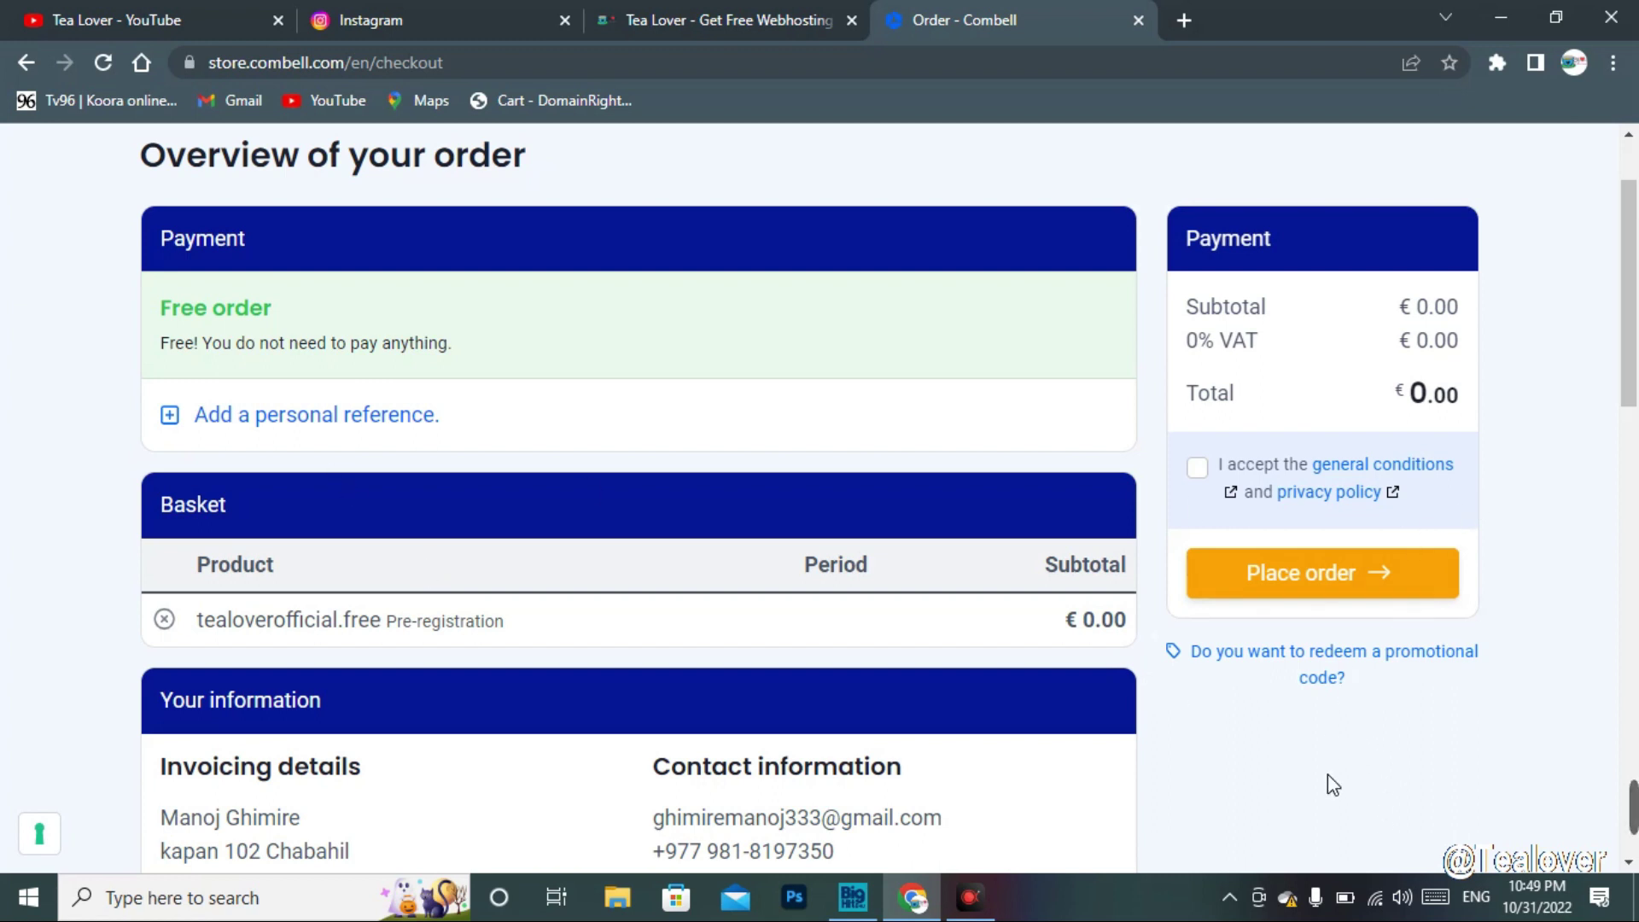
pyautogui.click(1197, 469)
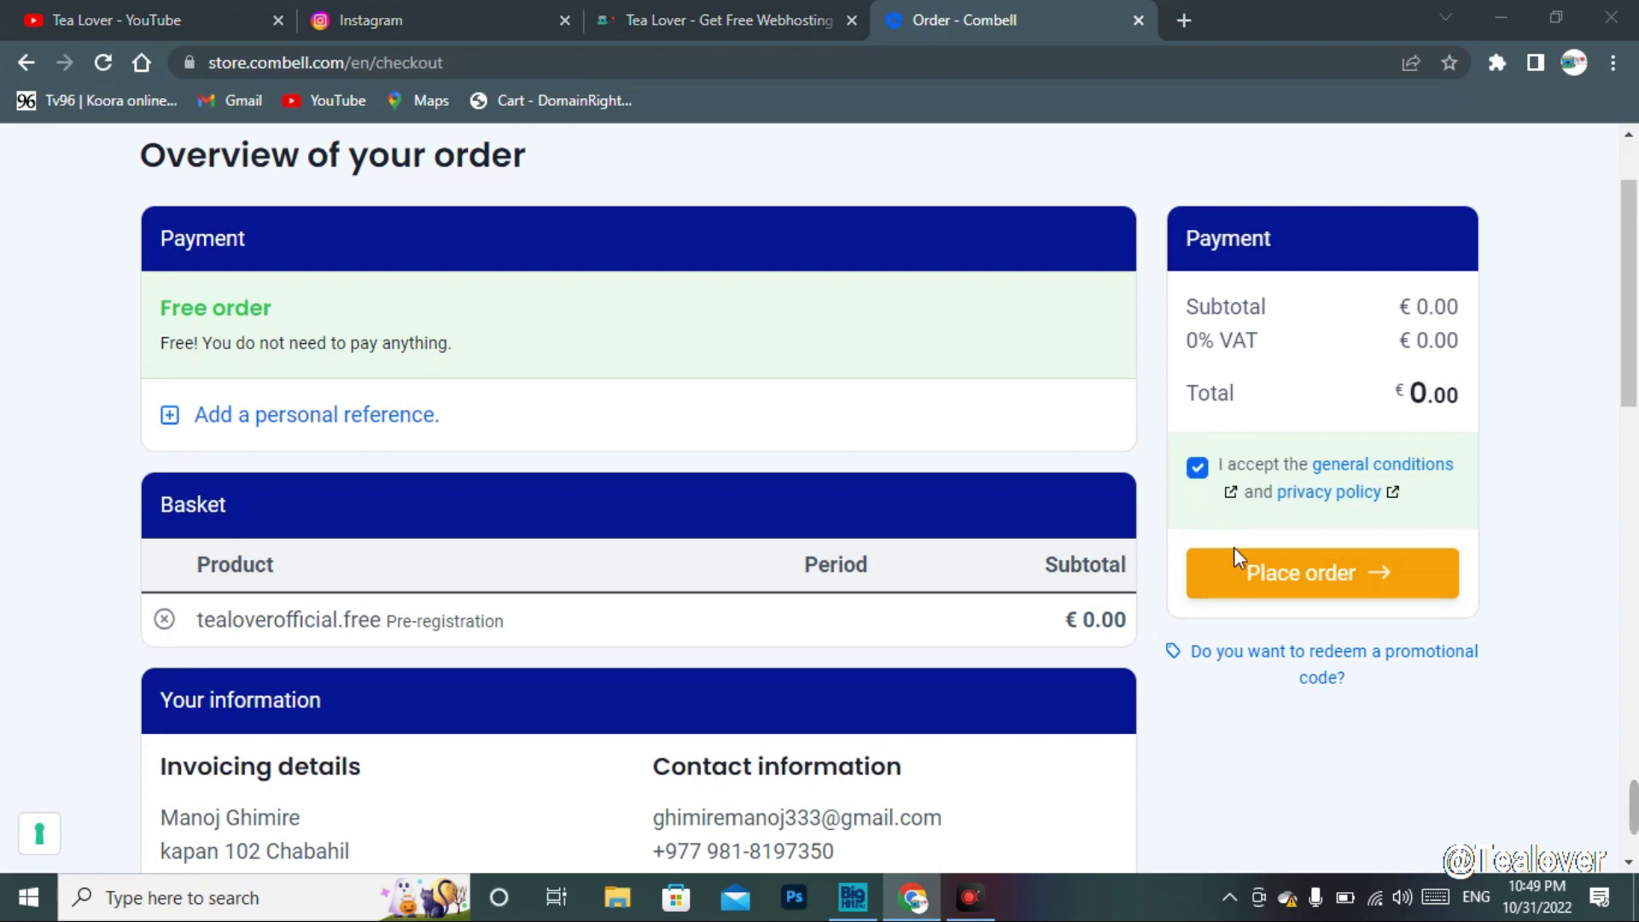
pyautogui.click(1274, 582)
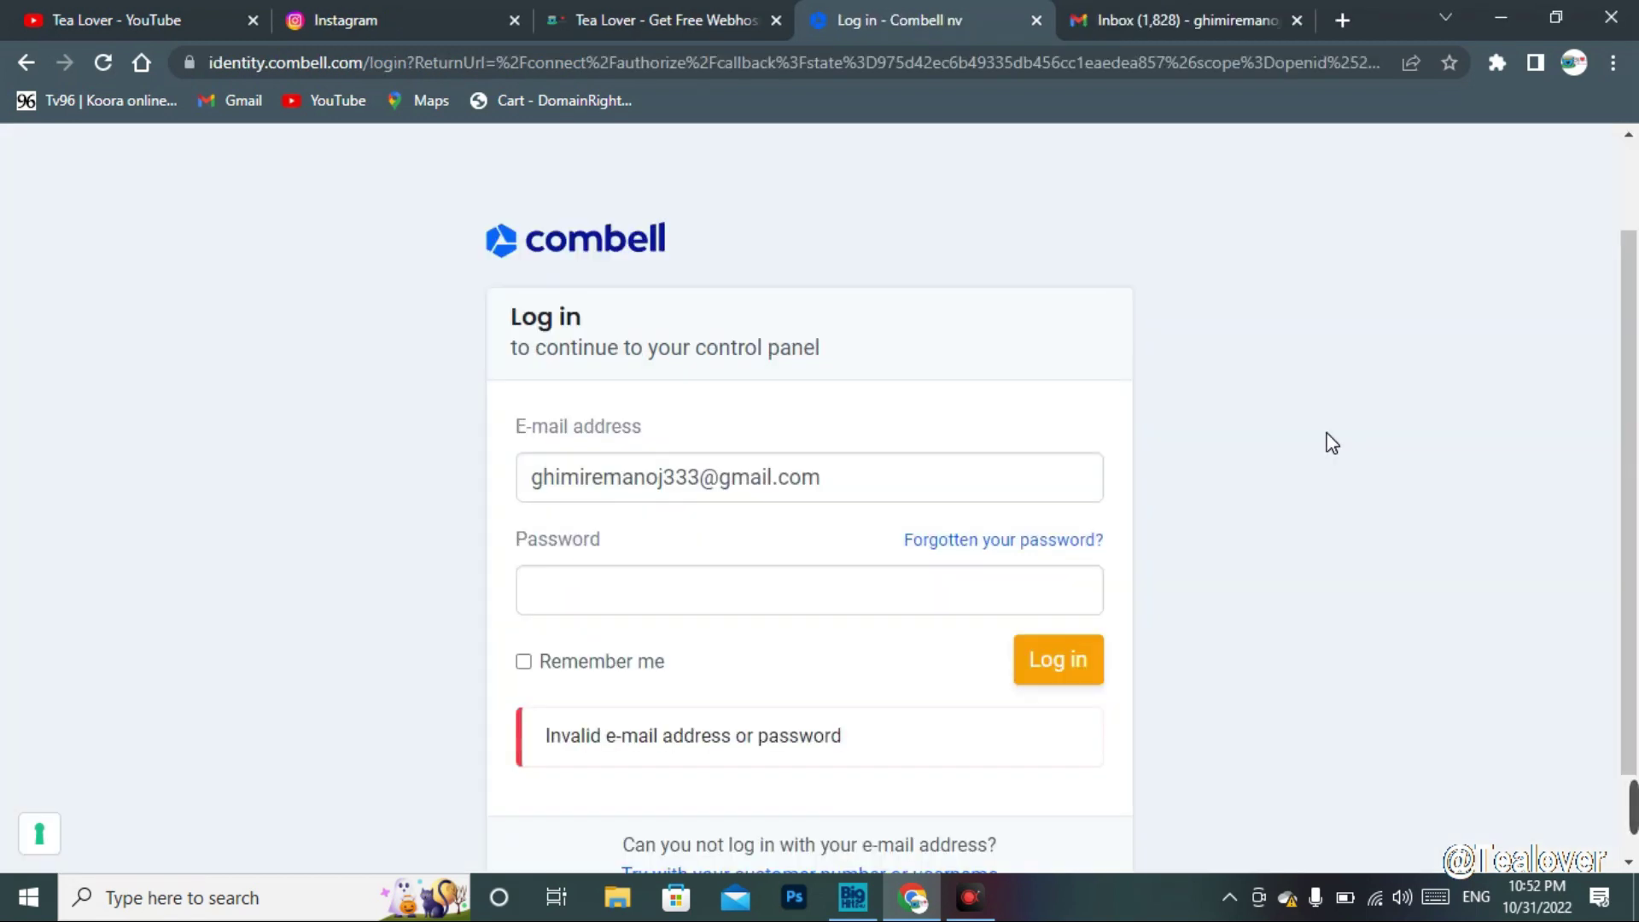
# Open the 'Forgotten your password?' page from the failed log-in screen
pyautogui.click(969, 554)
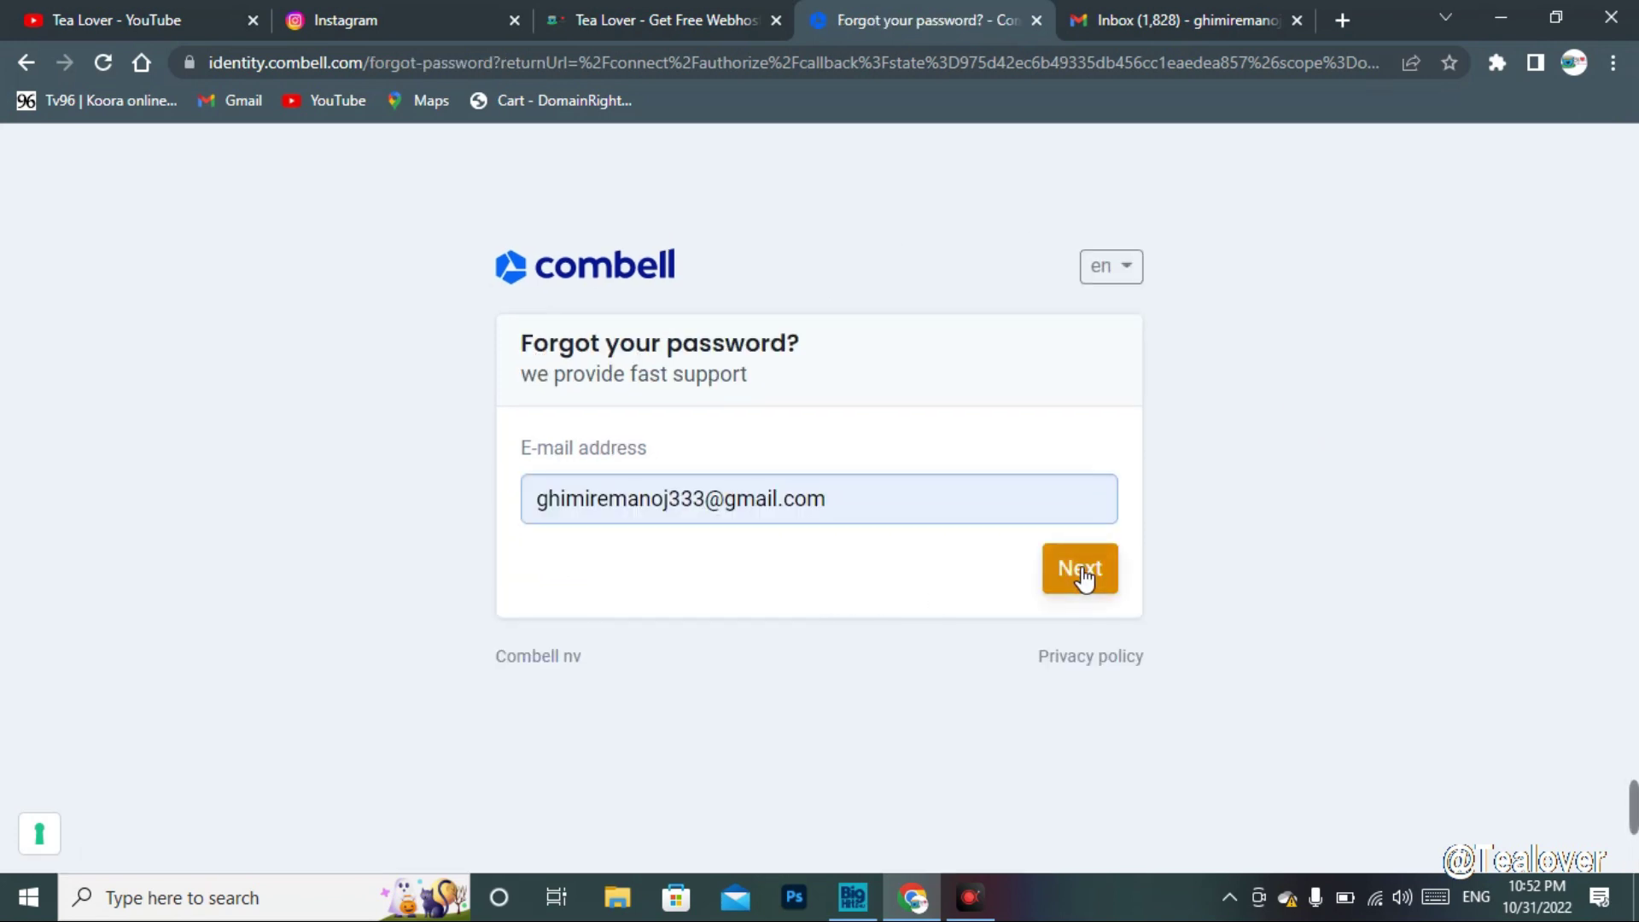
# Open Combell nv's welcome e-mail in the refreshed Gmail inbox and follow 'Choose your password'
pyautogui.click(1134, 25)
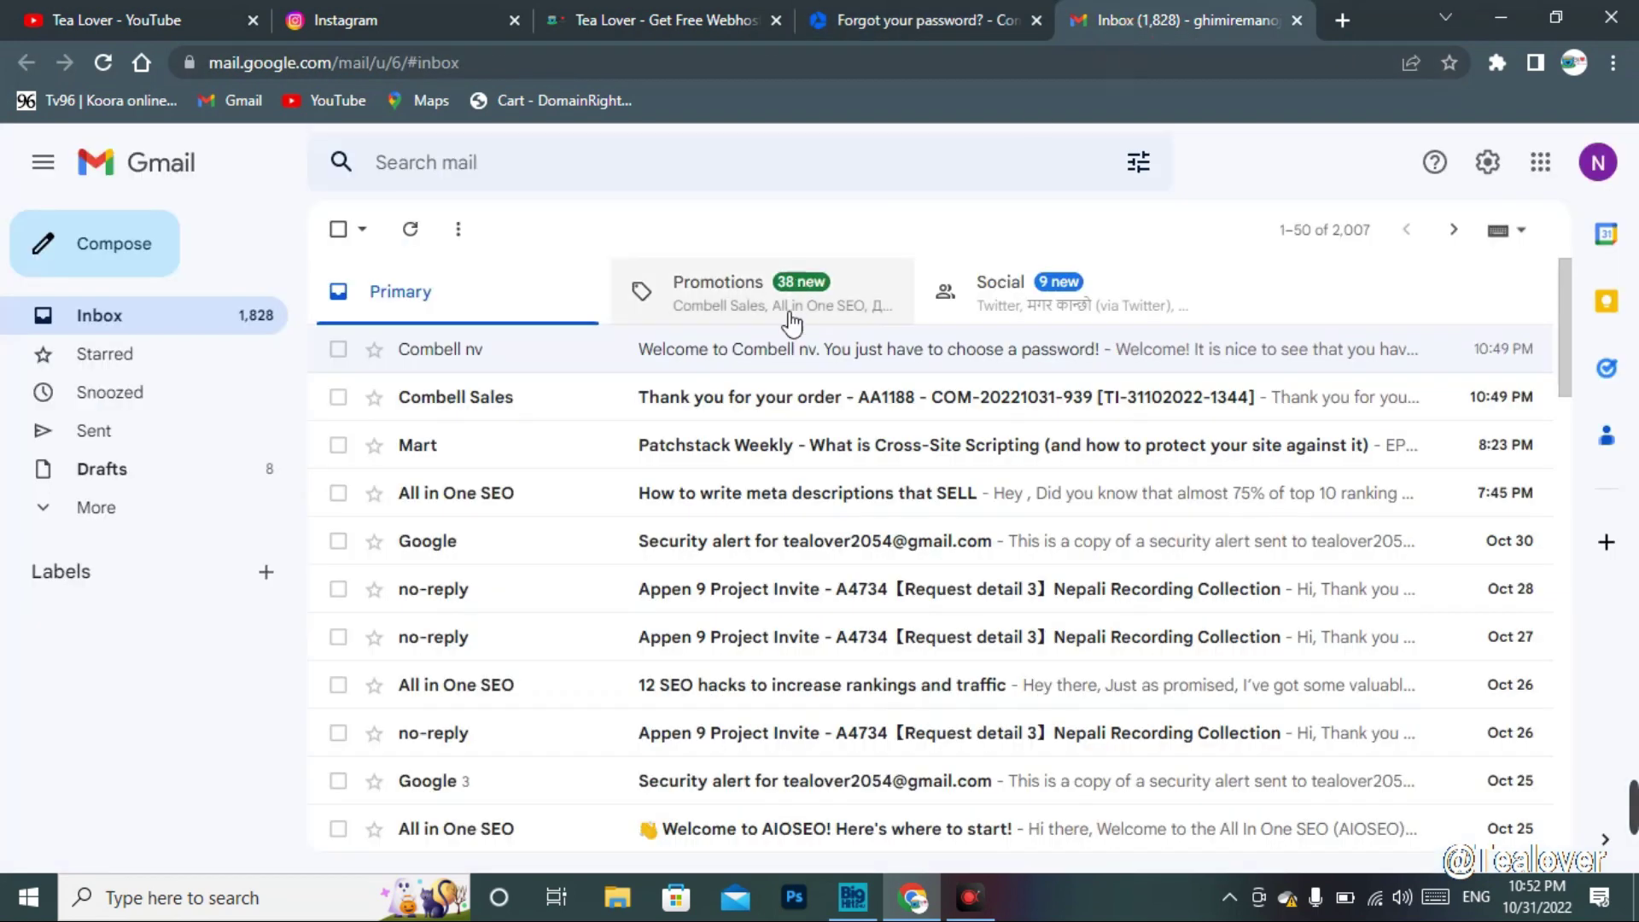
pyautogui.click(410, 229)
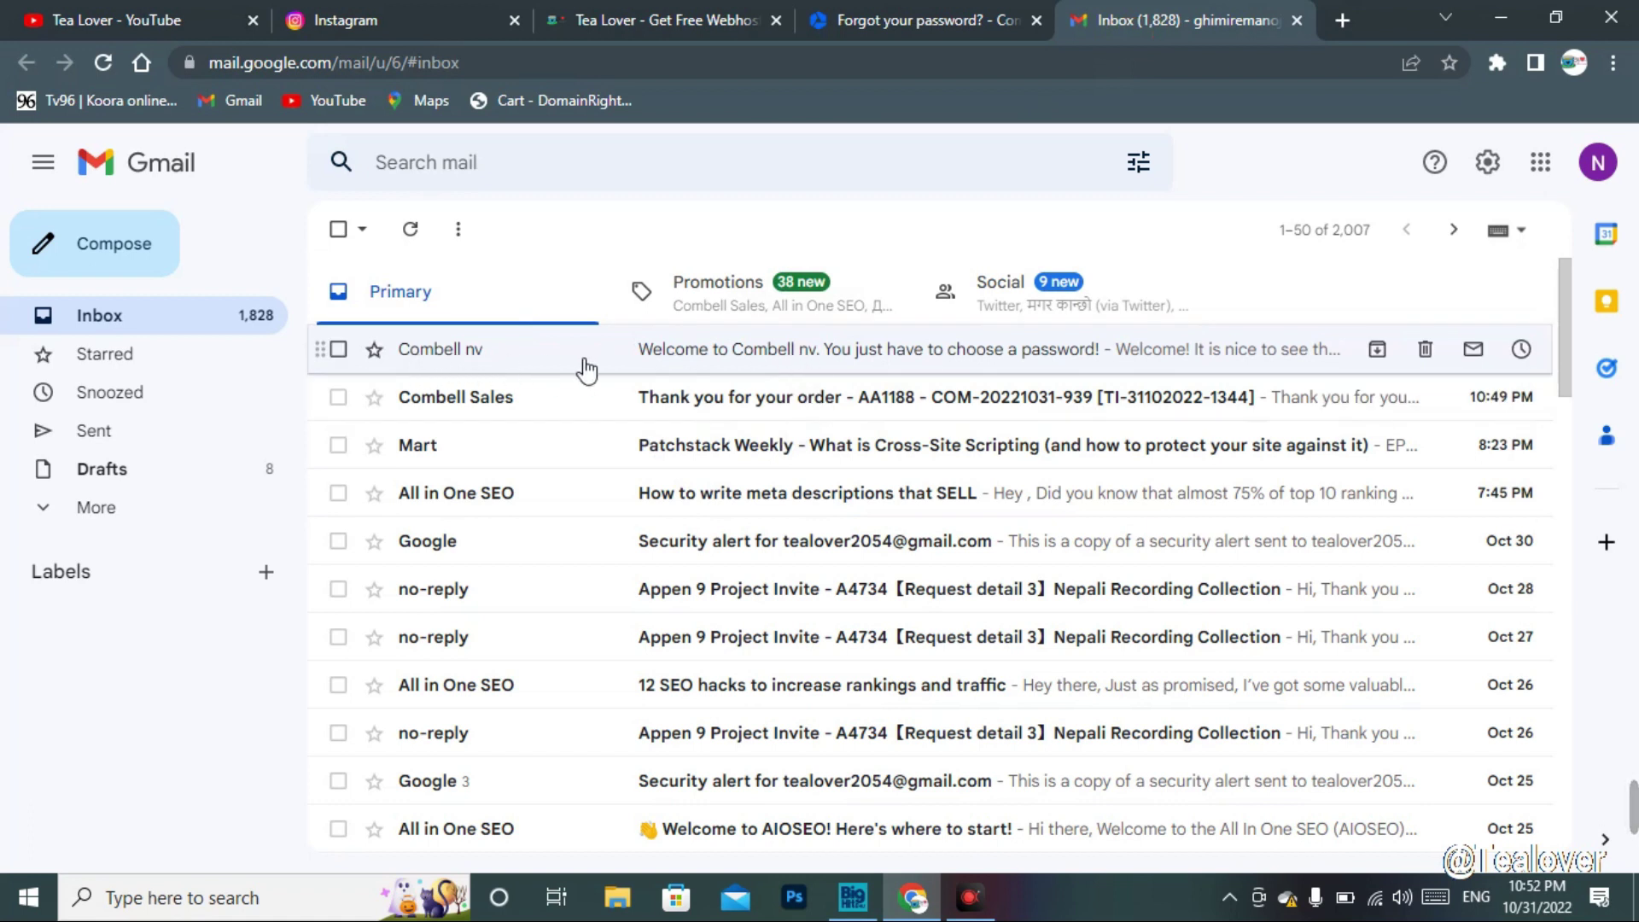
pyautogui.click(795, 348)
pyautogui.scroll(-2, 824, 435)
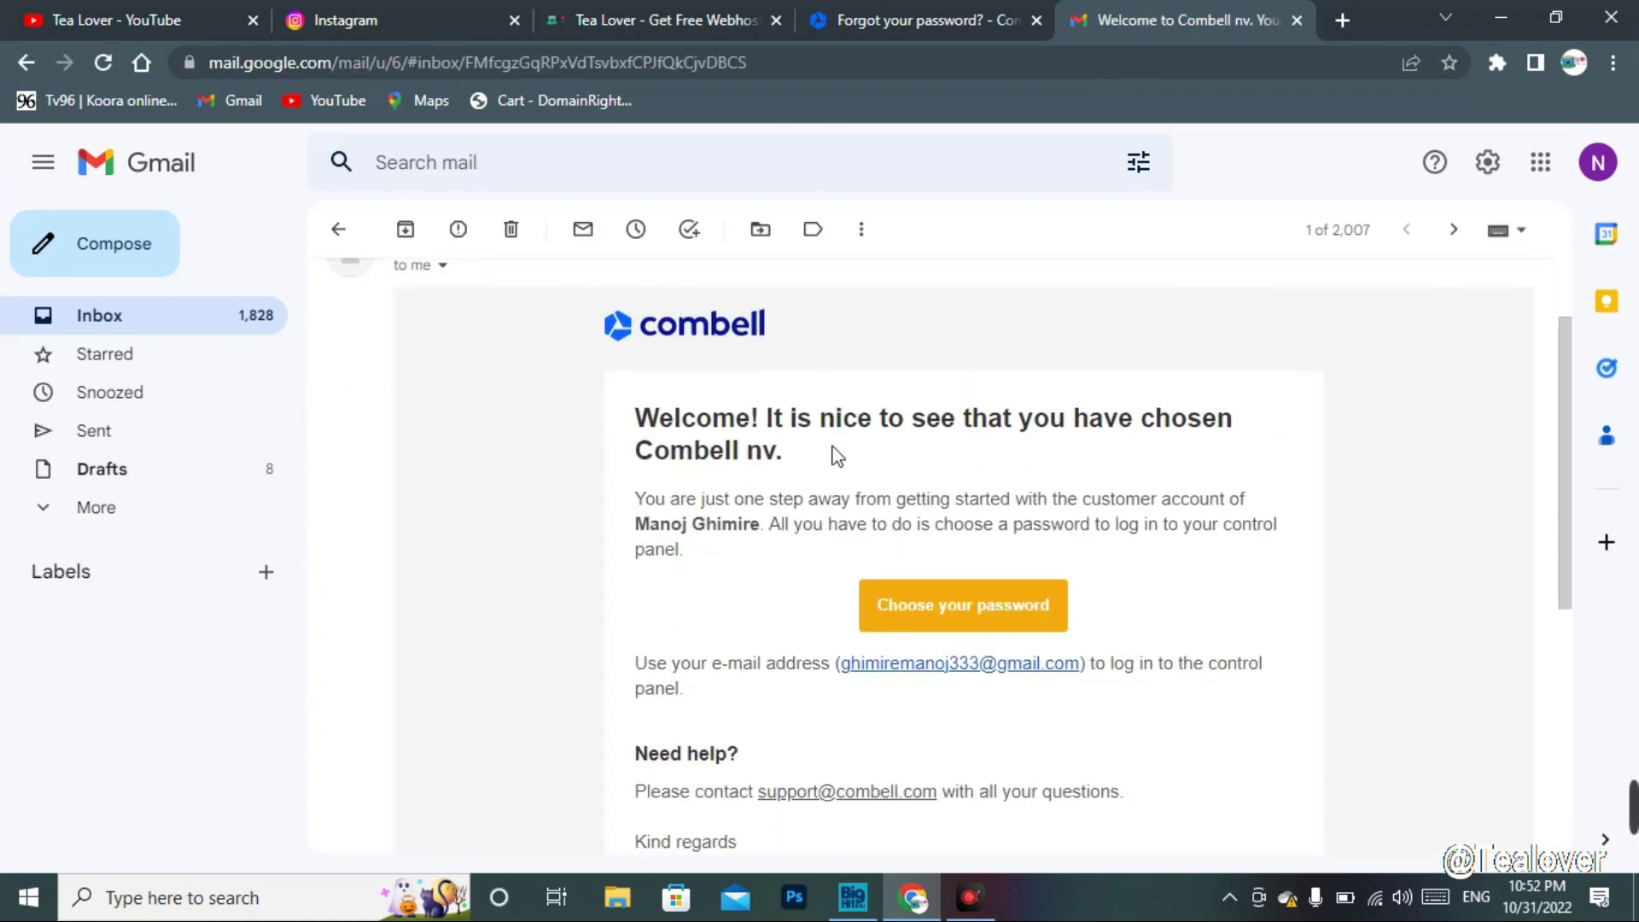
pyautogui.click(954, 611)
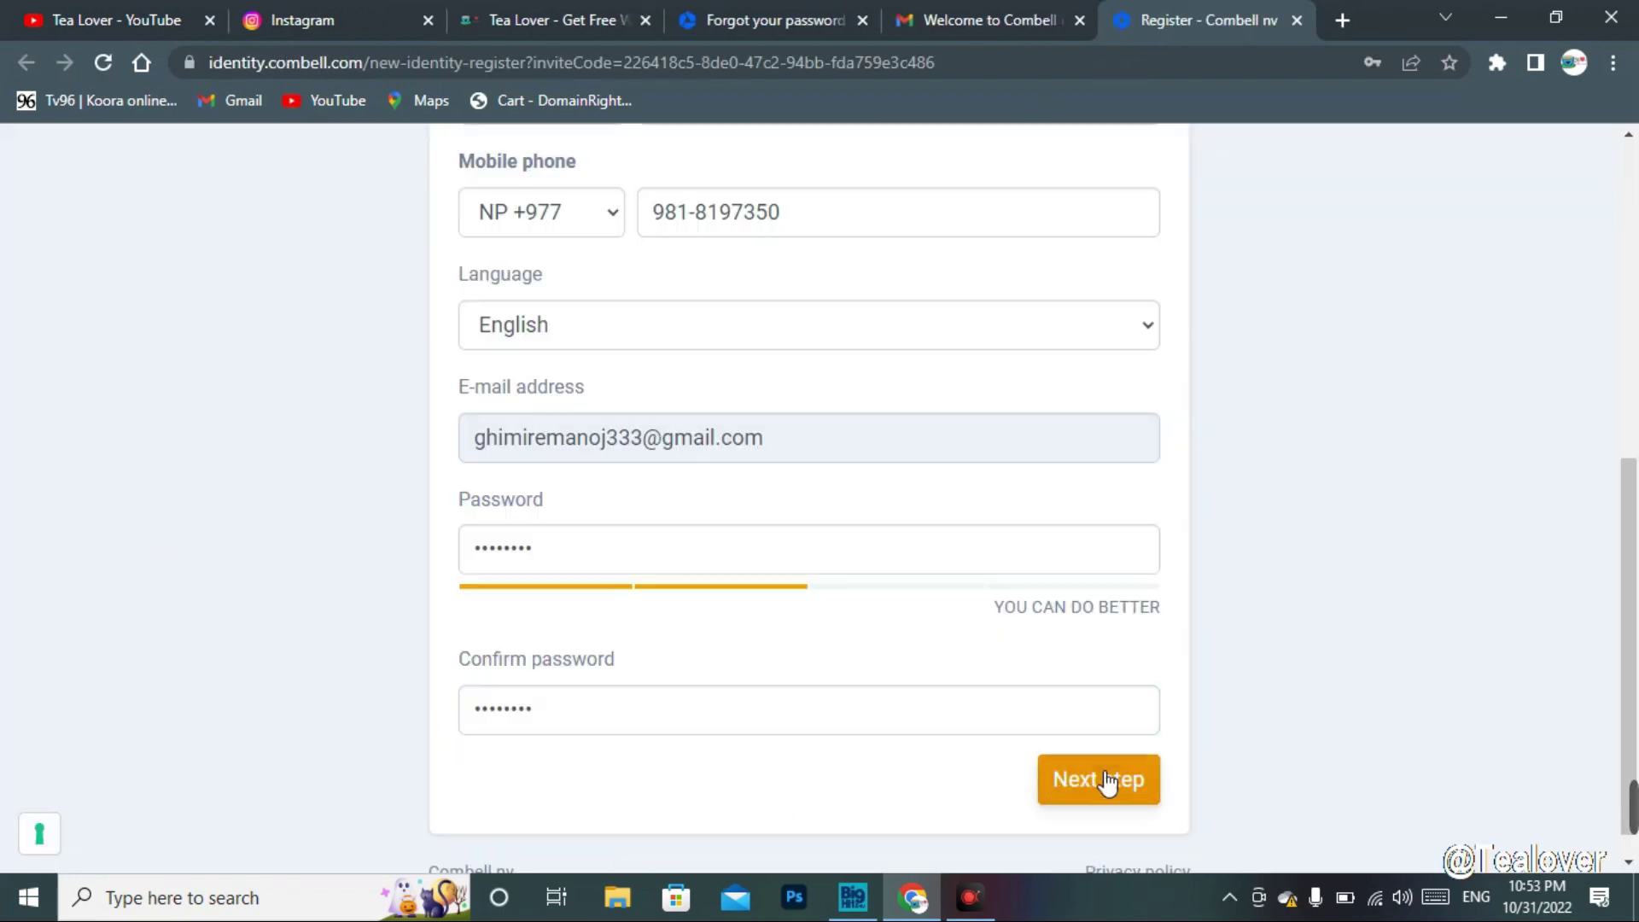
# Continue to the Combell account dashboard, which shows no active products
pyautogui.click(1107, 782)
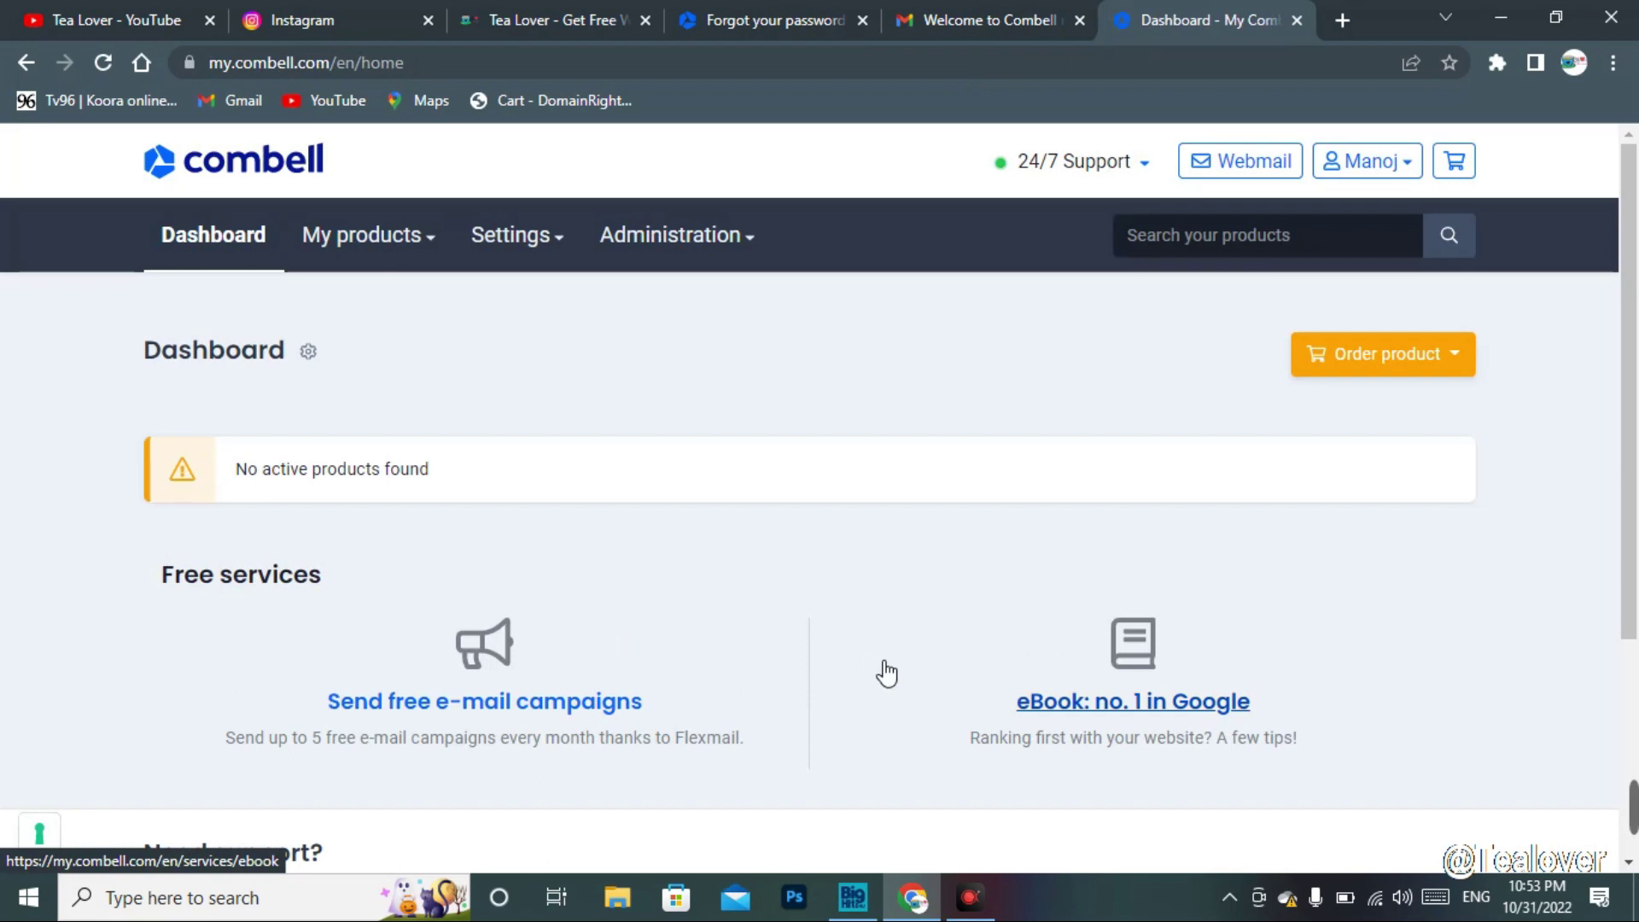
pyautogui.scroll(-2, 893, 658)
pyautogui.scroll(1, 882, 655)
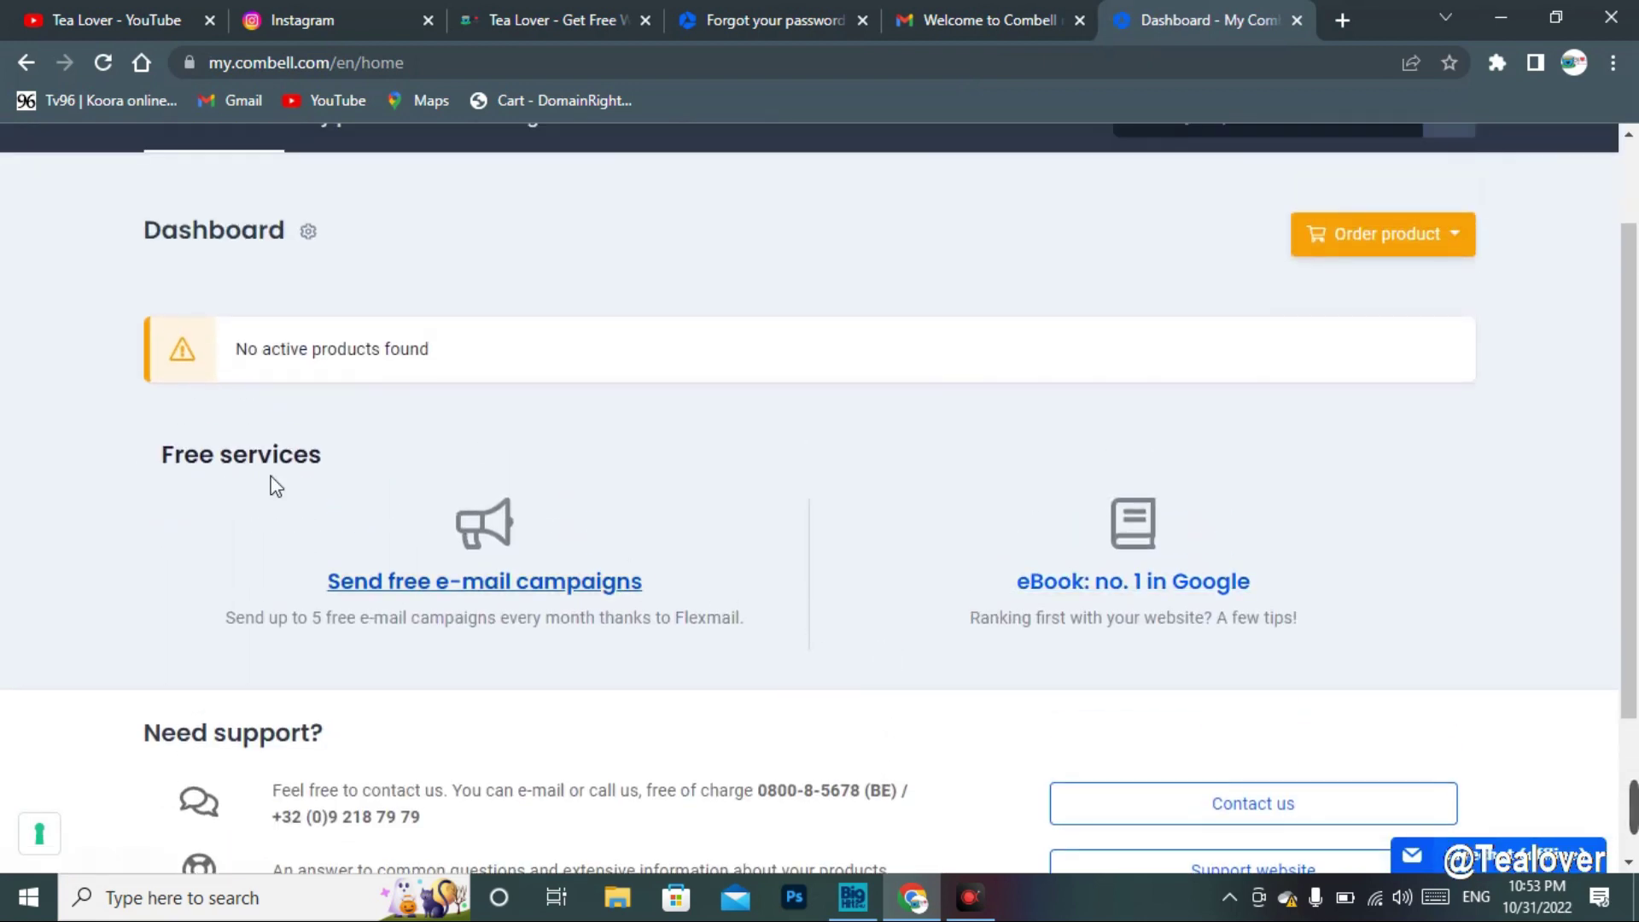
pyautogui.moveTo(231, 351); pyautogui.dragTo(403, 370)
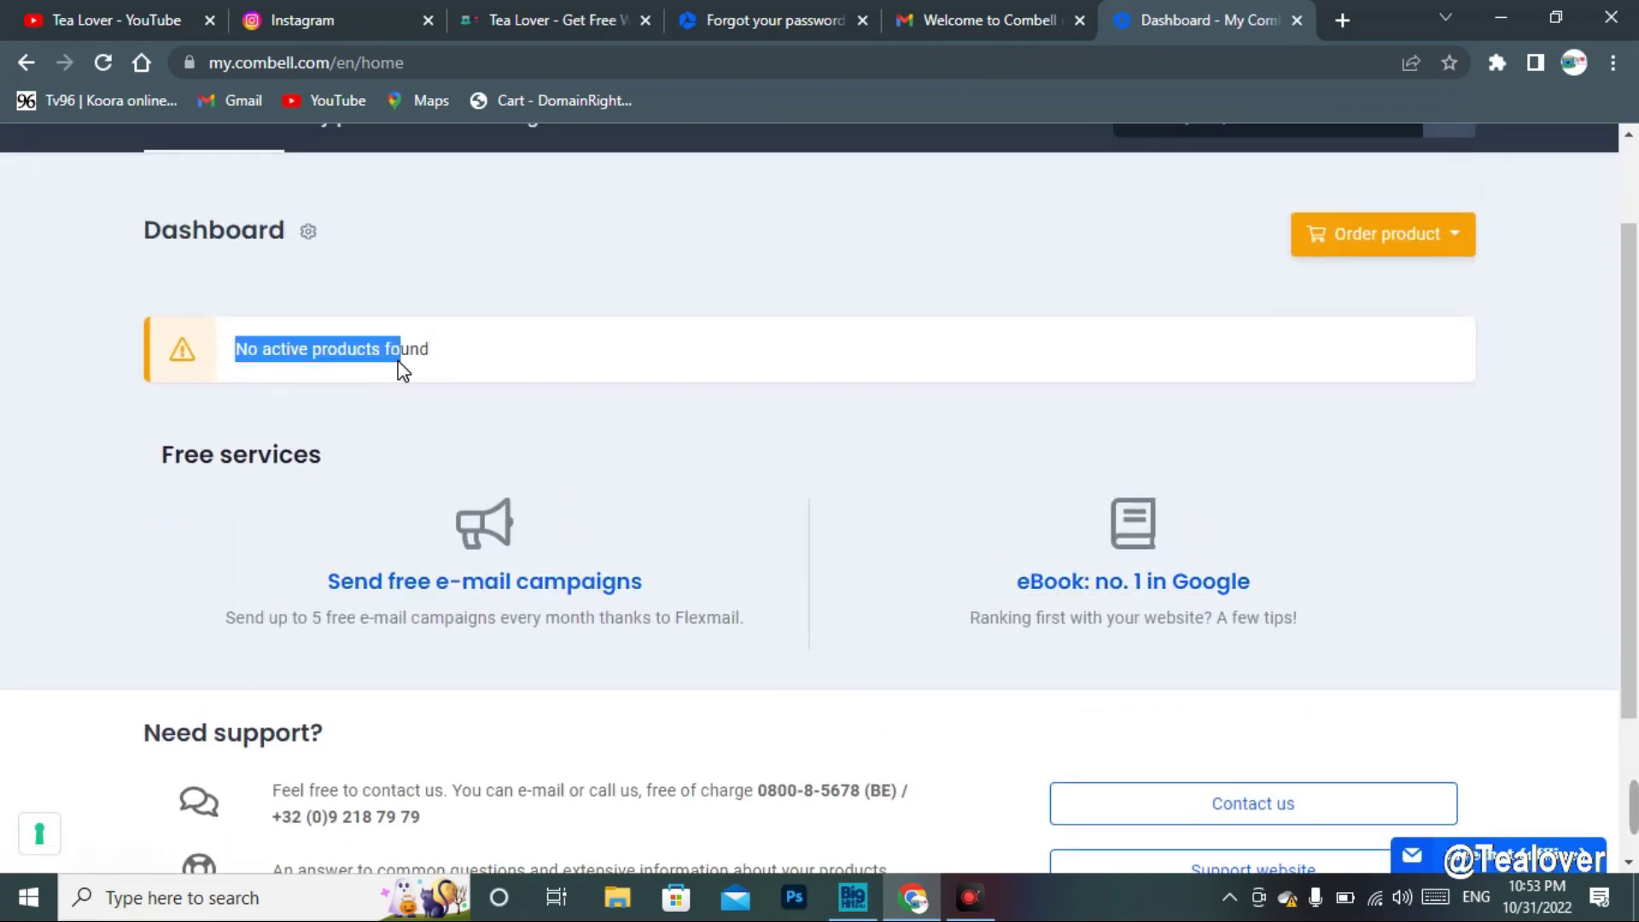
pyautogui.click(591, 362)
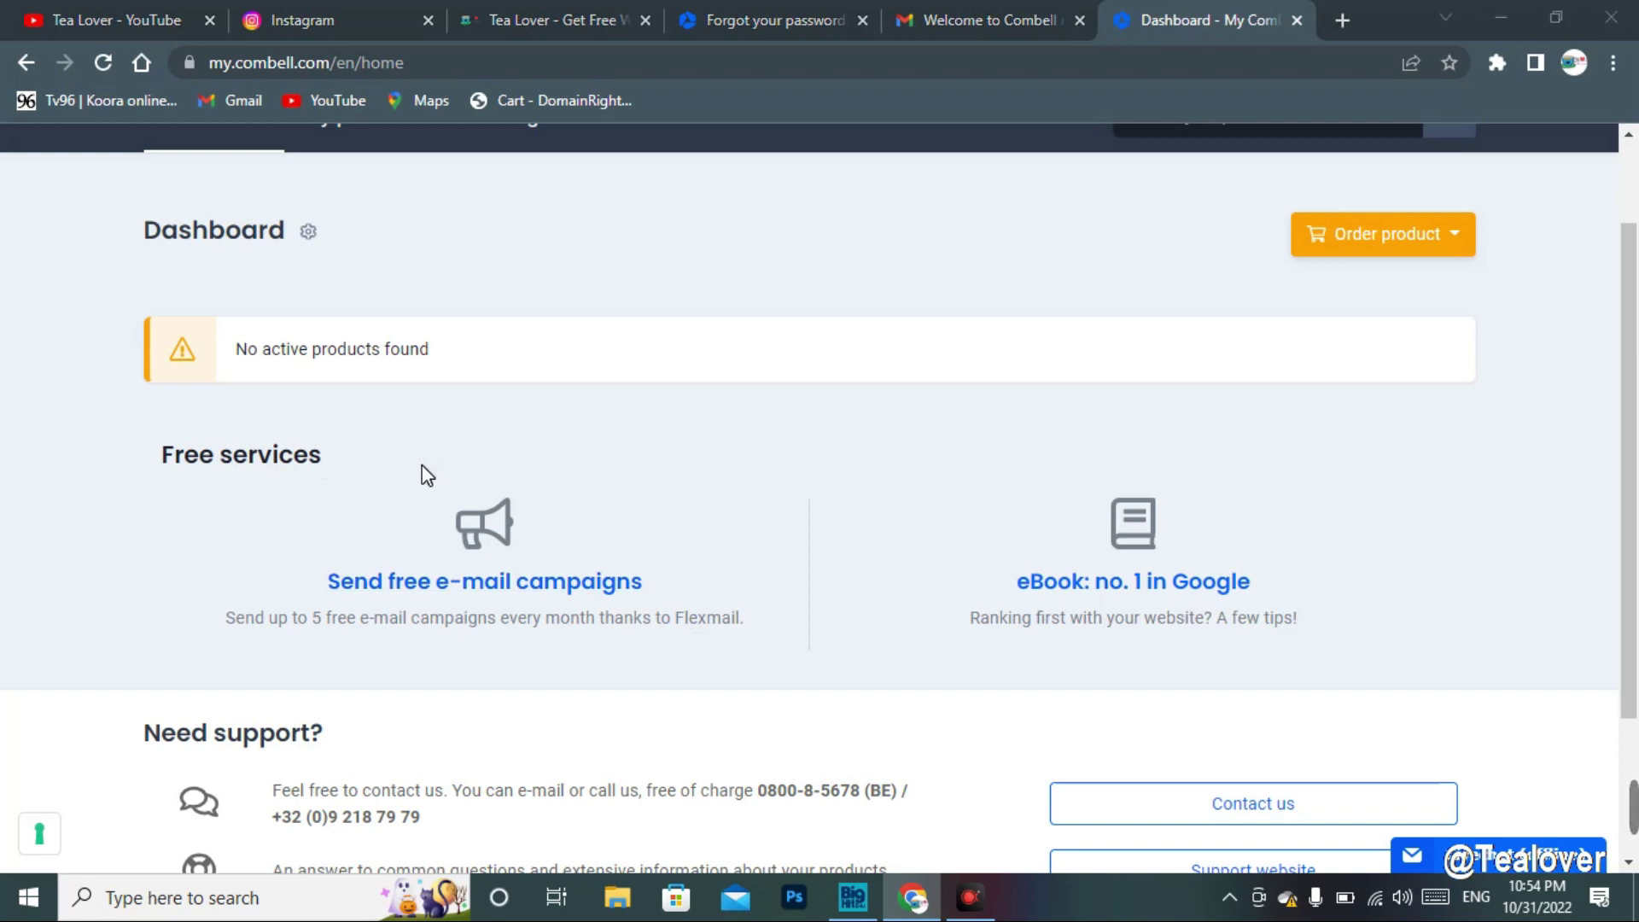
# Open My products > Pre-registrations of domain names to see tealoverofficial.free
pyautogui.click(1449, 236)
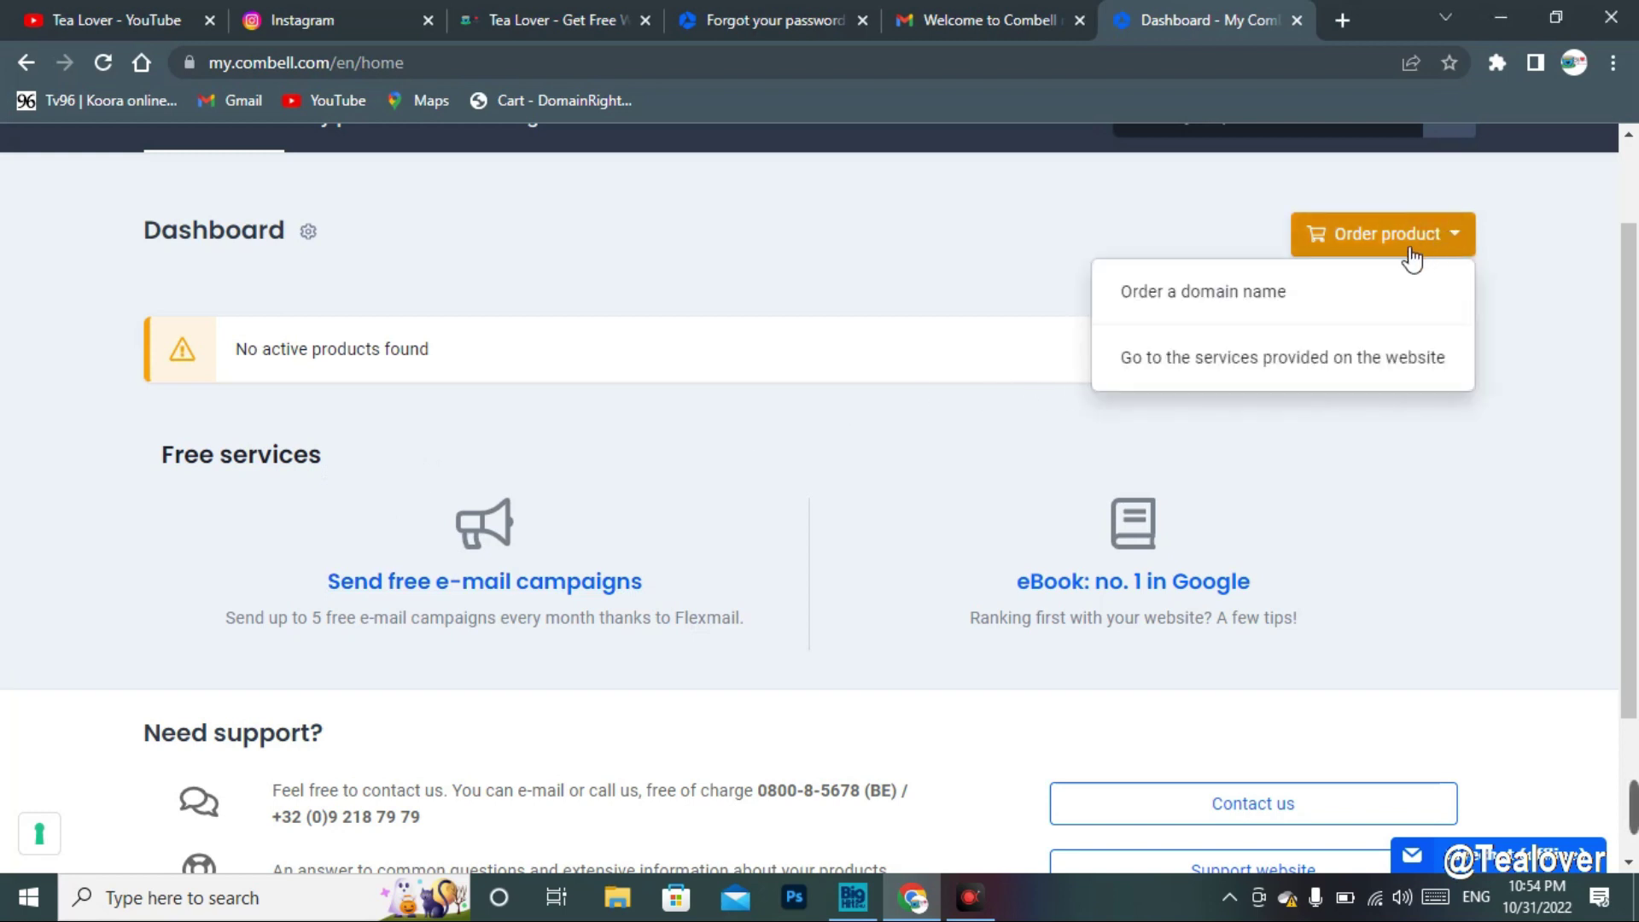
pyautogui.scroll(2, 709, 373)
pyautogui.click(412, 256)
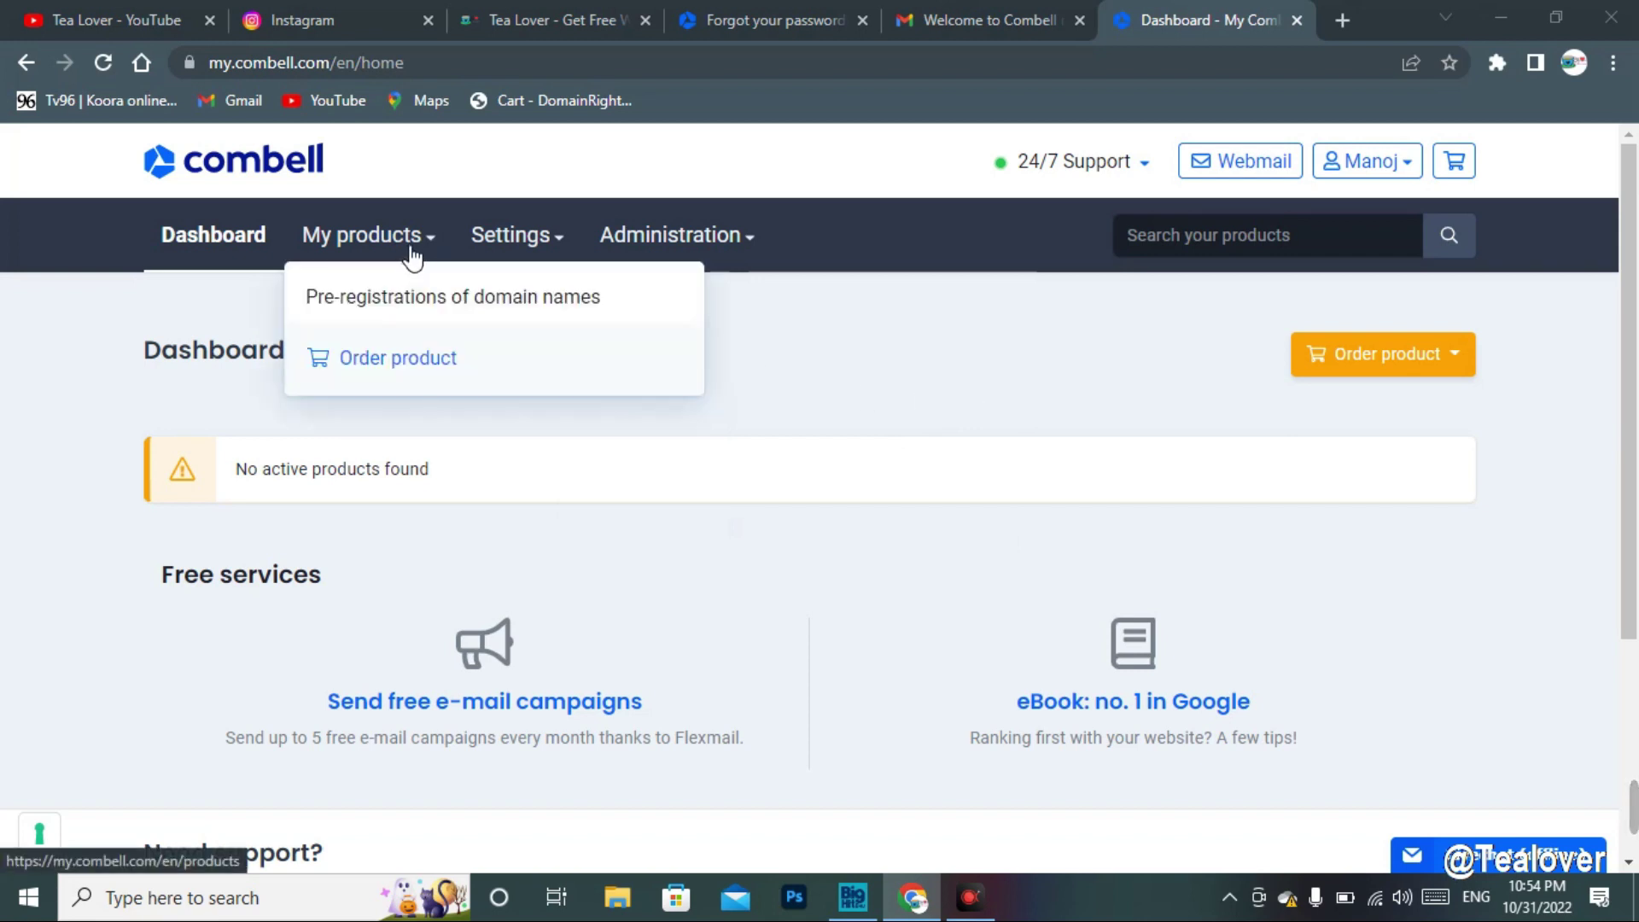
pyautogui.click(473, 309)
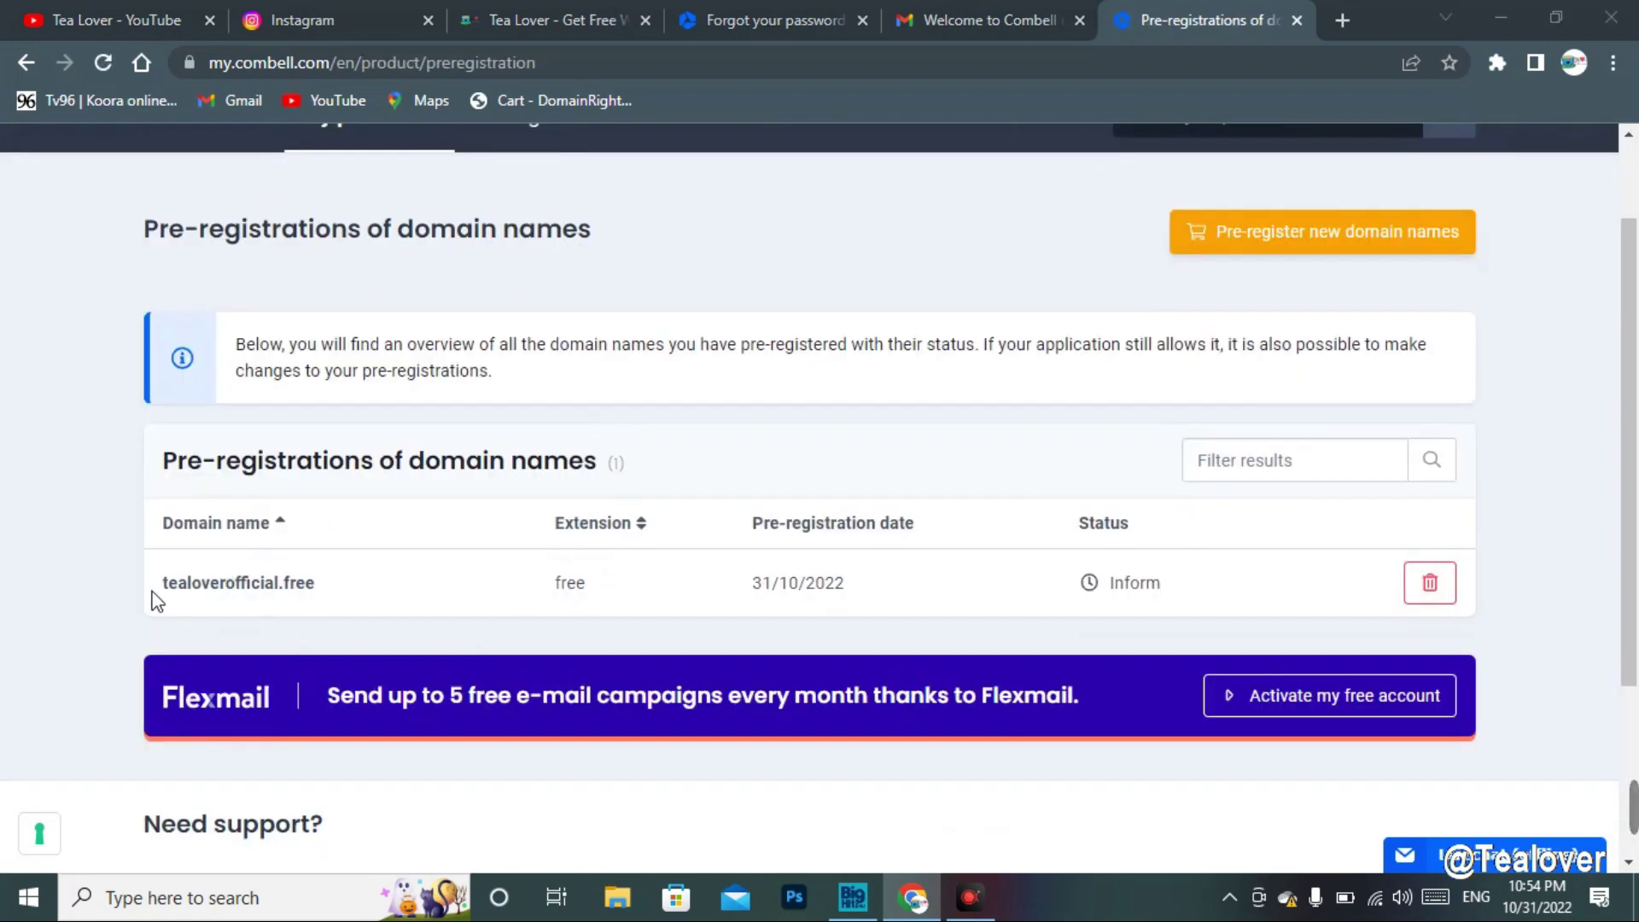
pyautogui.moveTo(163, 583); pyautogui.dragTo(327, 595)
pyautogui.click(369, 594)
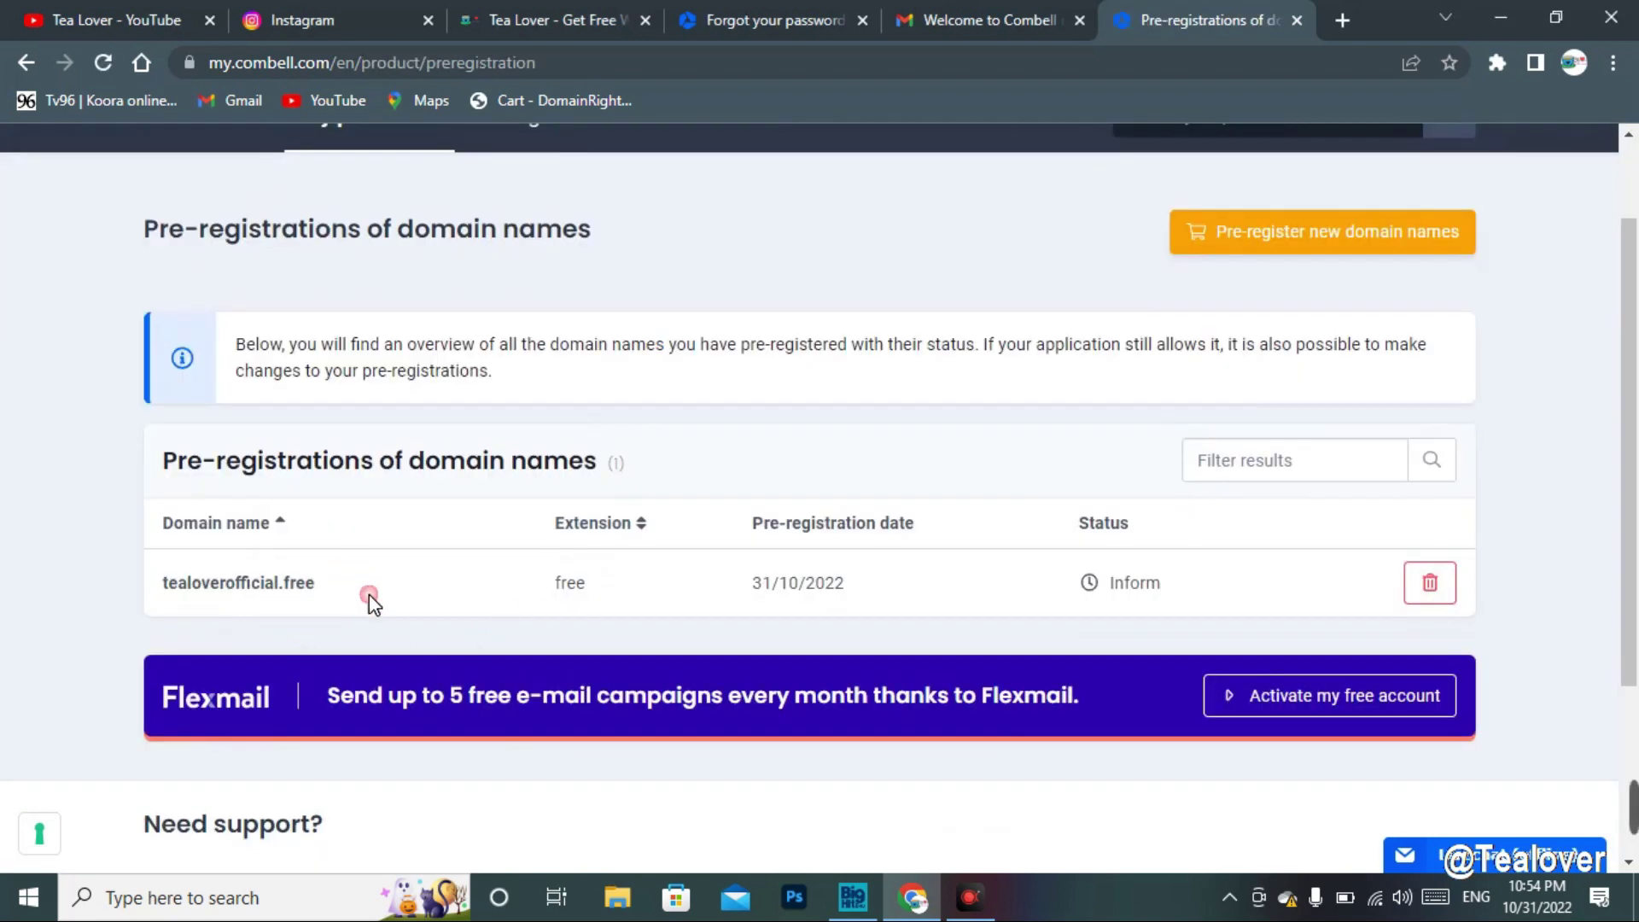
pyautogui.doubleClick(577, 589)
pyautogui.click(799, 581)
pyautogui.scroll(1, 720, 593)
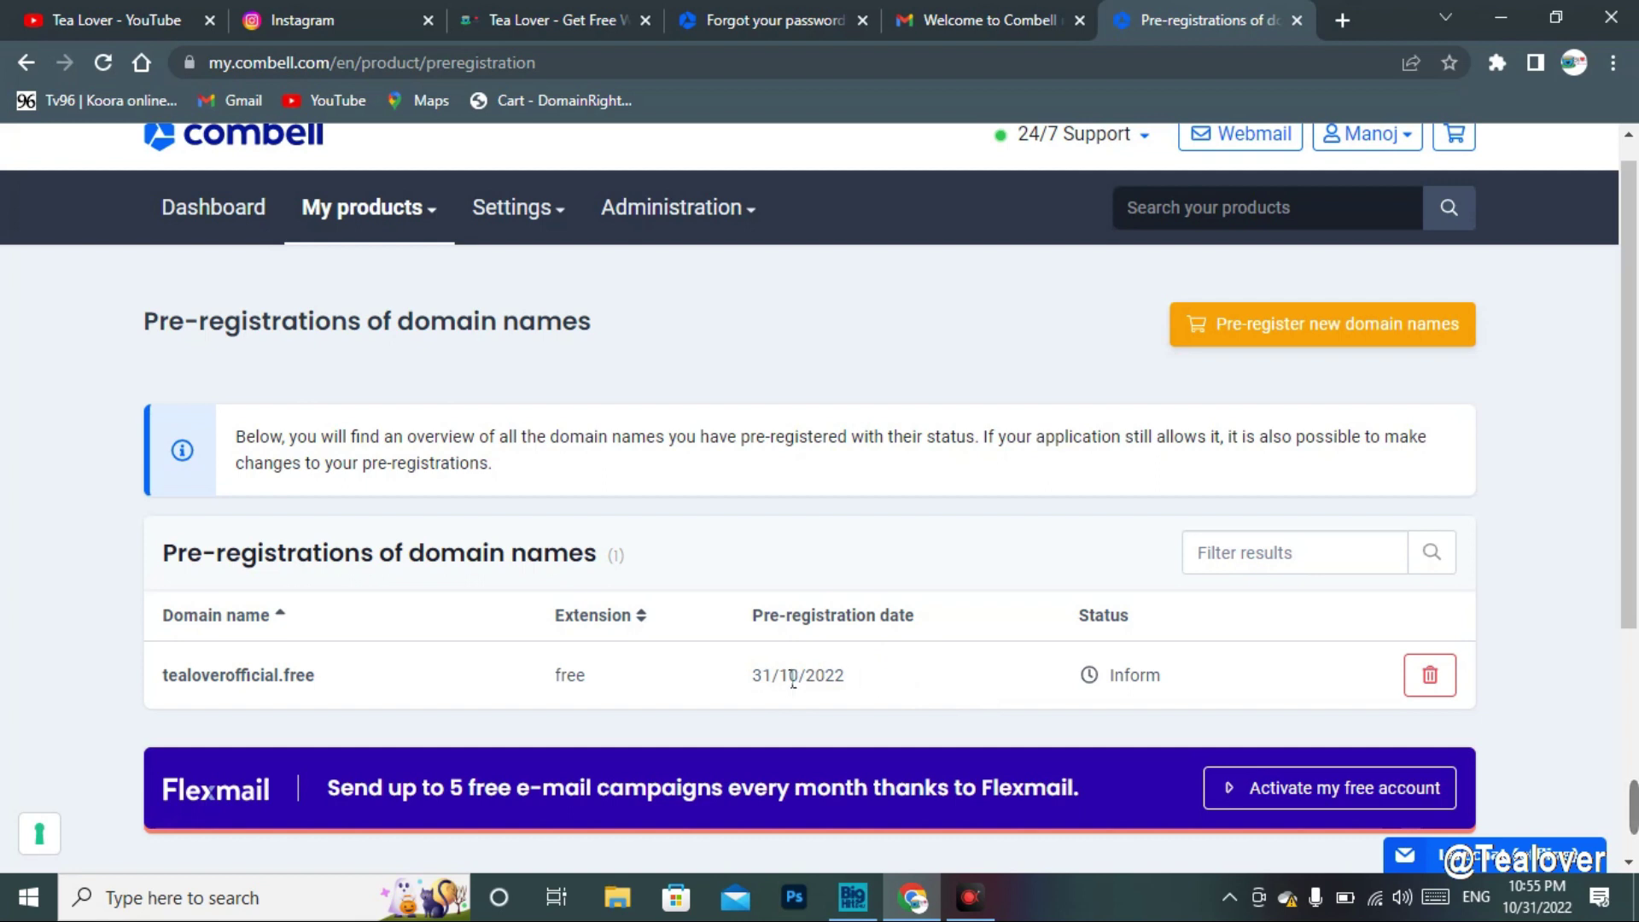
pyautogui.moveTo(724, 677); pyautogui.dragTo(852, 687)
pyautogui.click(940, 674)
# Cycle through the YouTube, Instagram and blog tabs, ending on the Tea Lover uploads
pyautogui.moveTo(1091, 673)
pyautogui.click(33, 17)
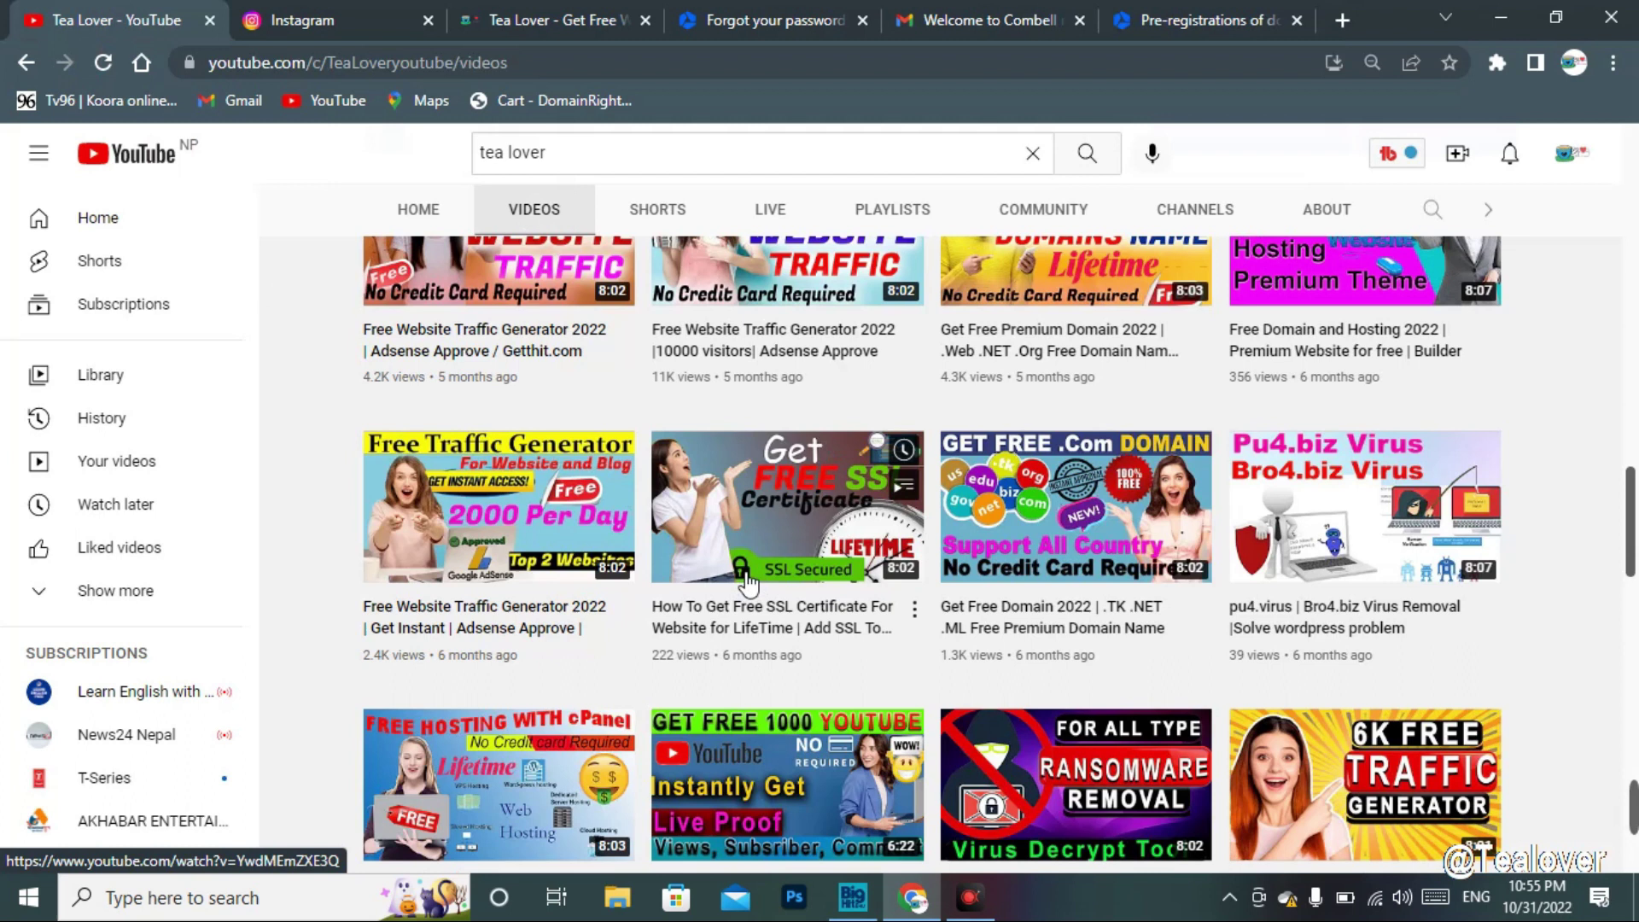
pyautogui.scroll(1, 637, 486)
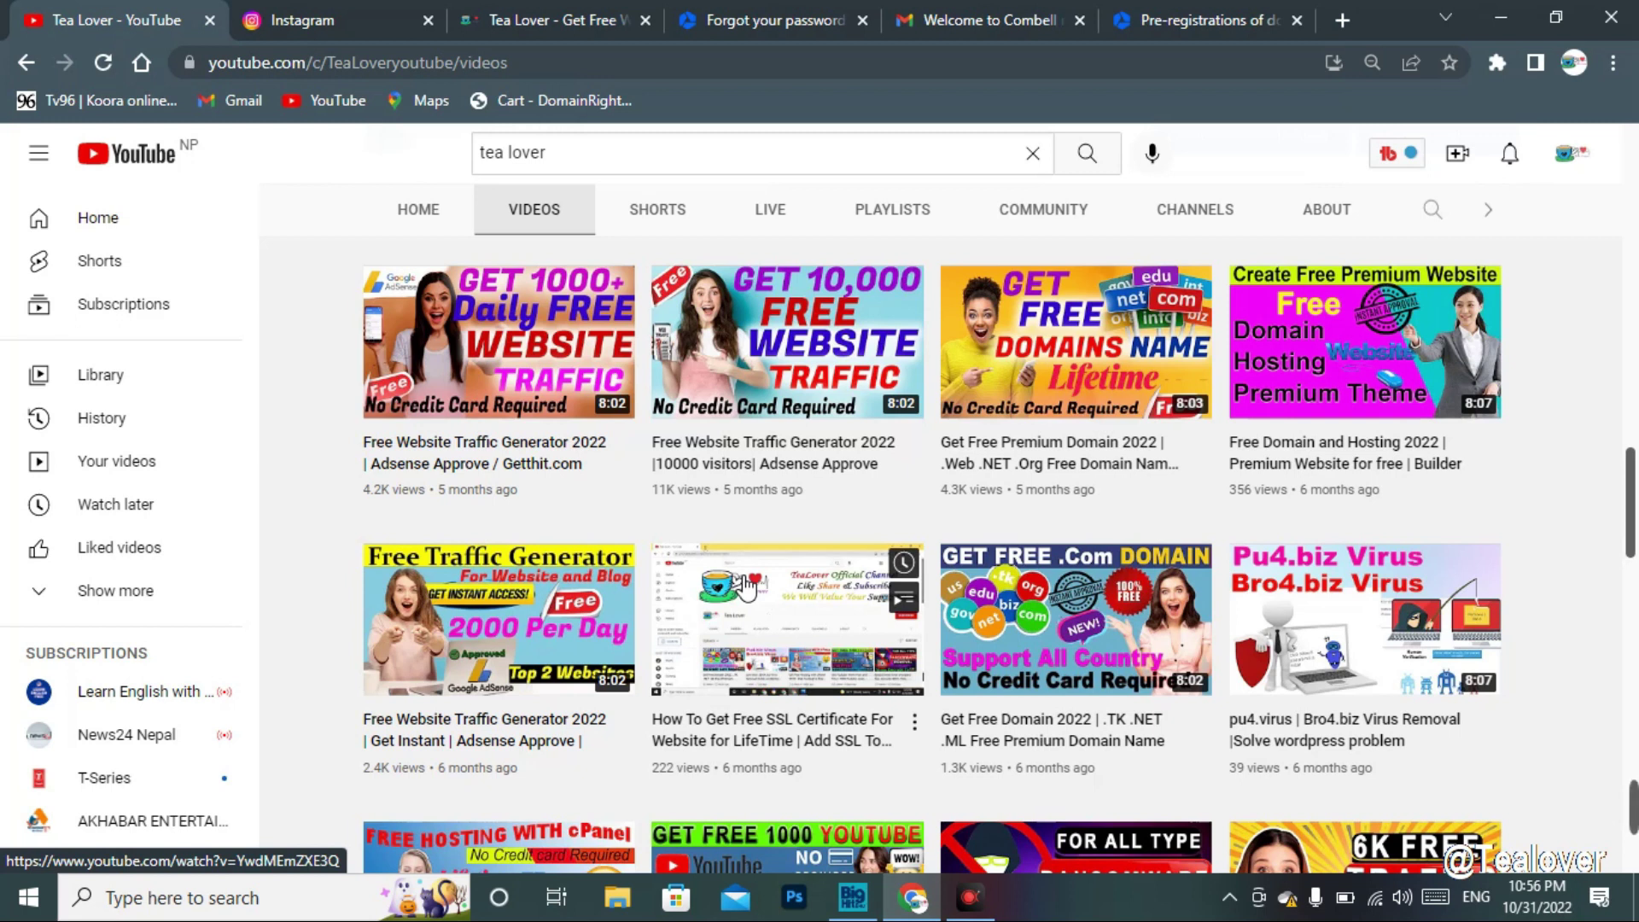
pyautogui.click(368, 31)
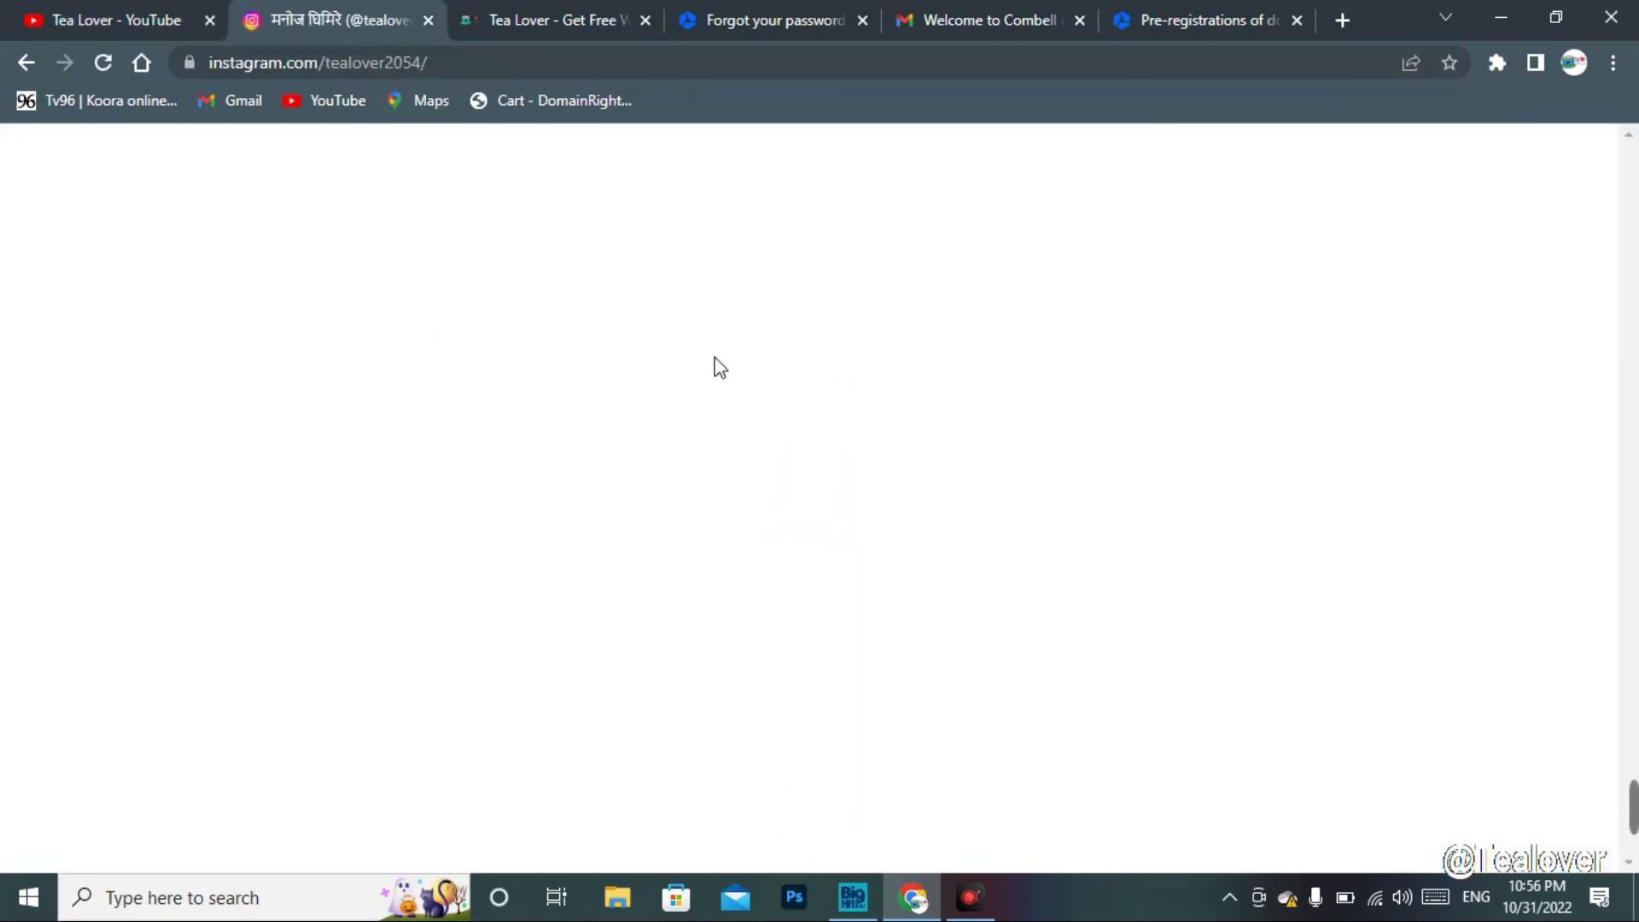
pyautogui.click(561, 18)
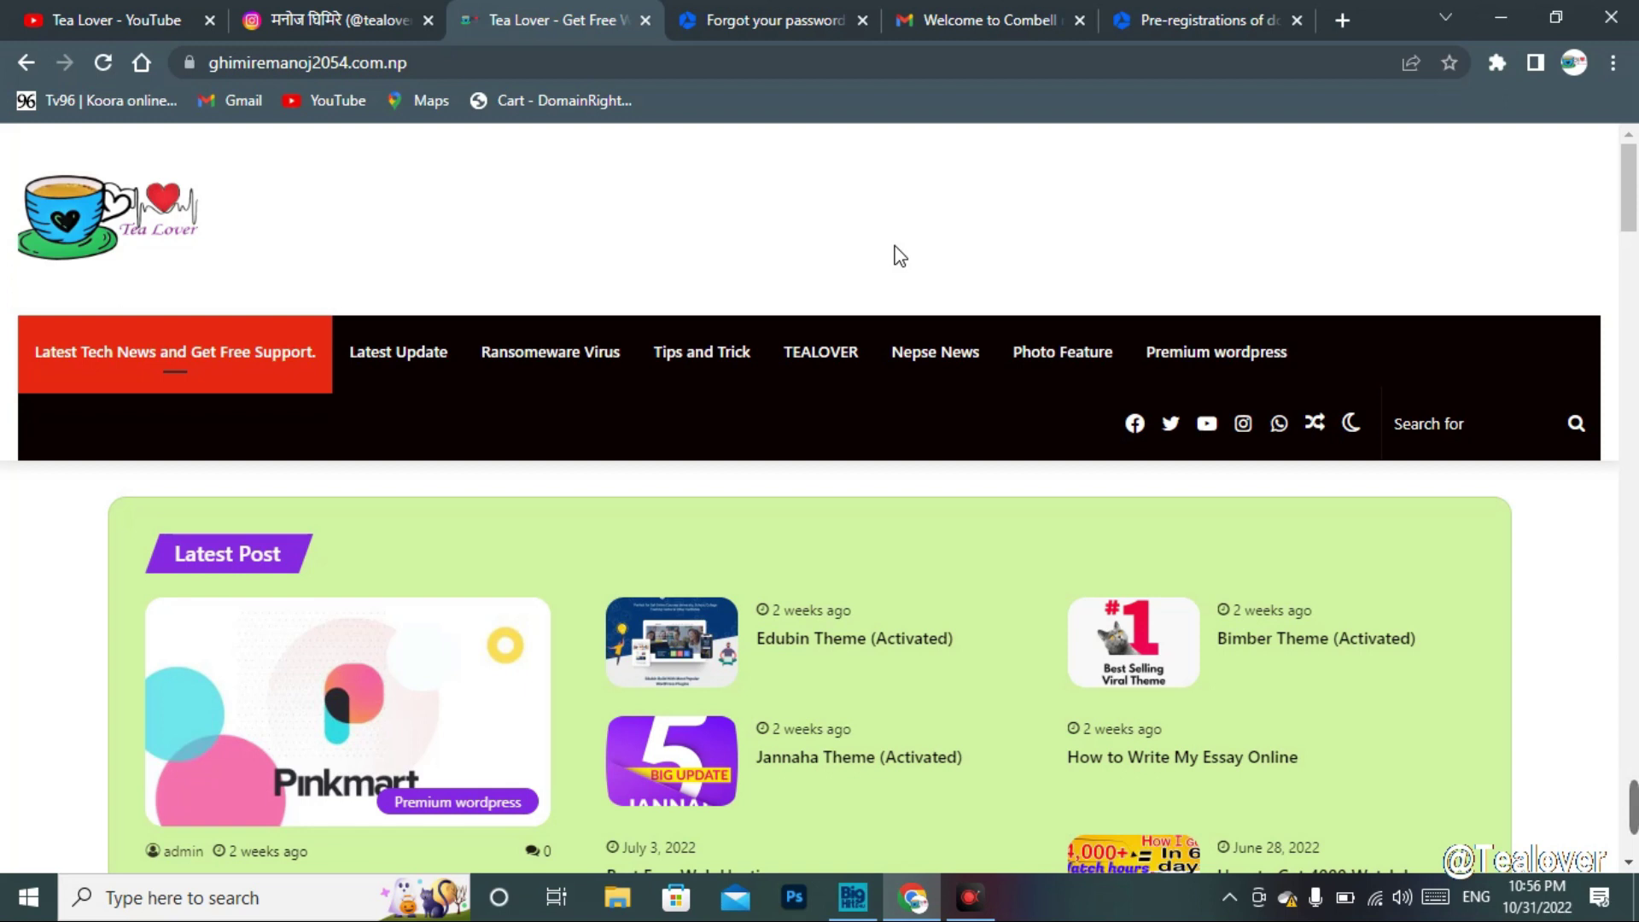
pyautogui.hotkey('ctrl', '1')
pyautogui.scroll(8, 738, 632)
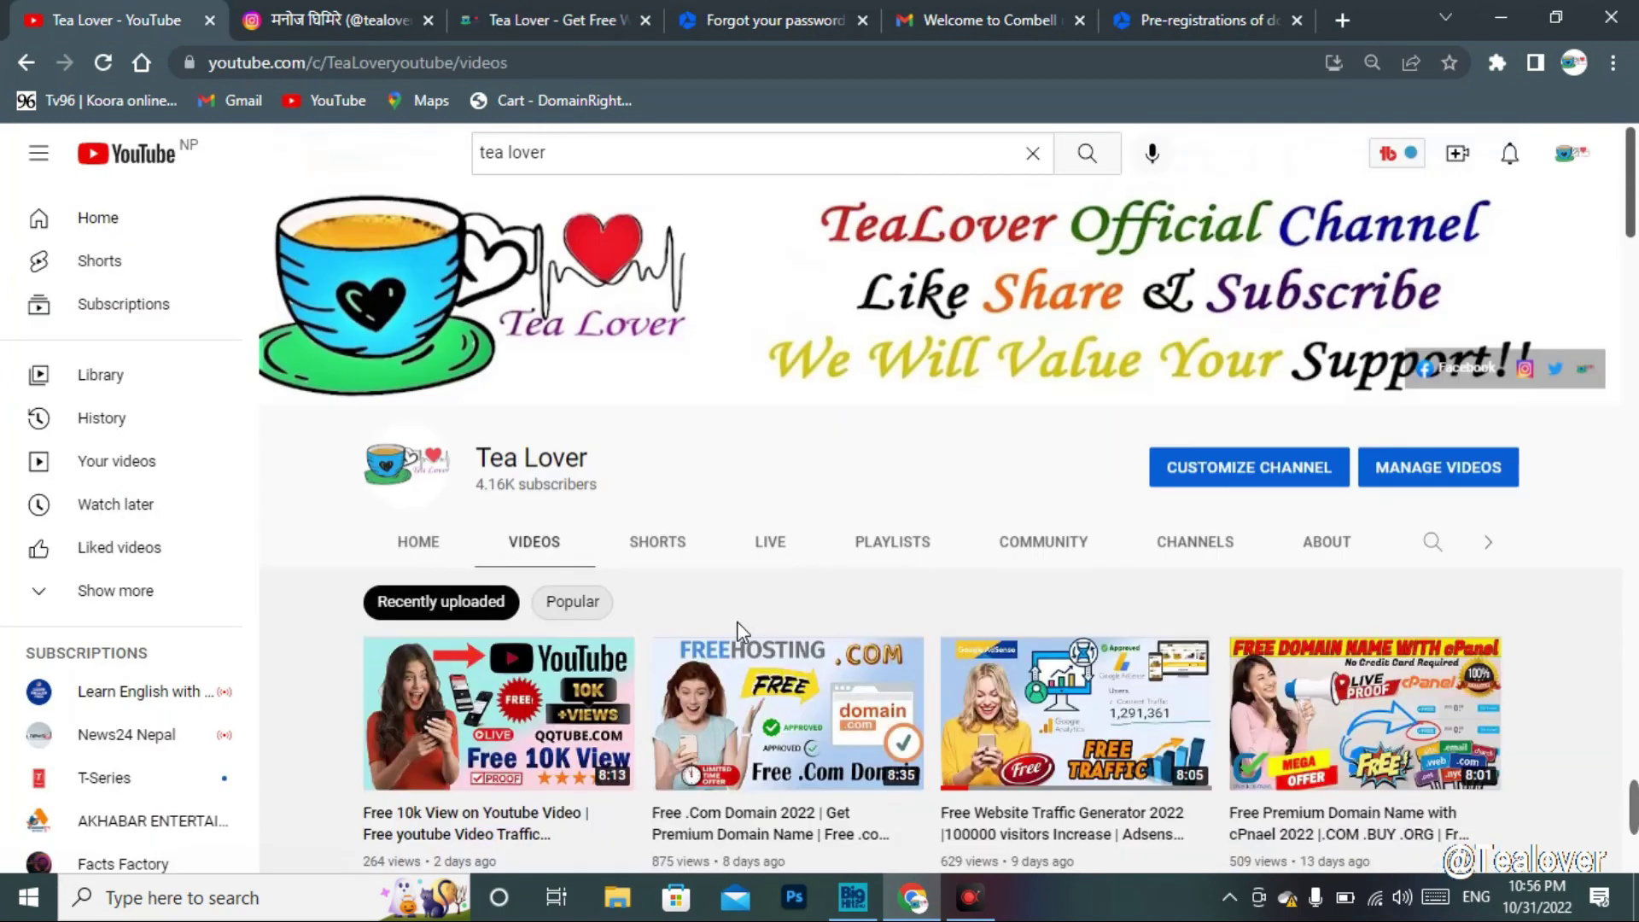